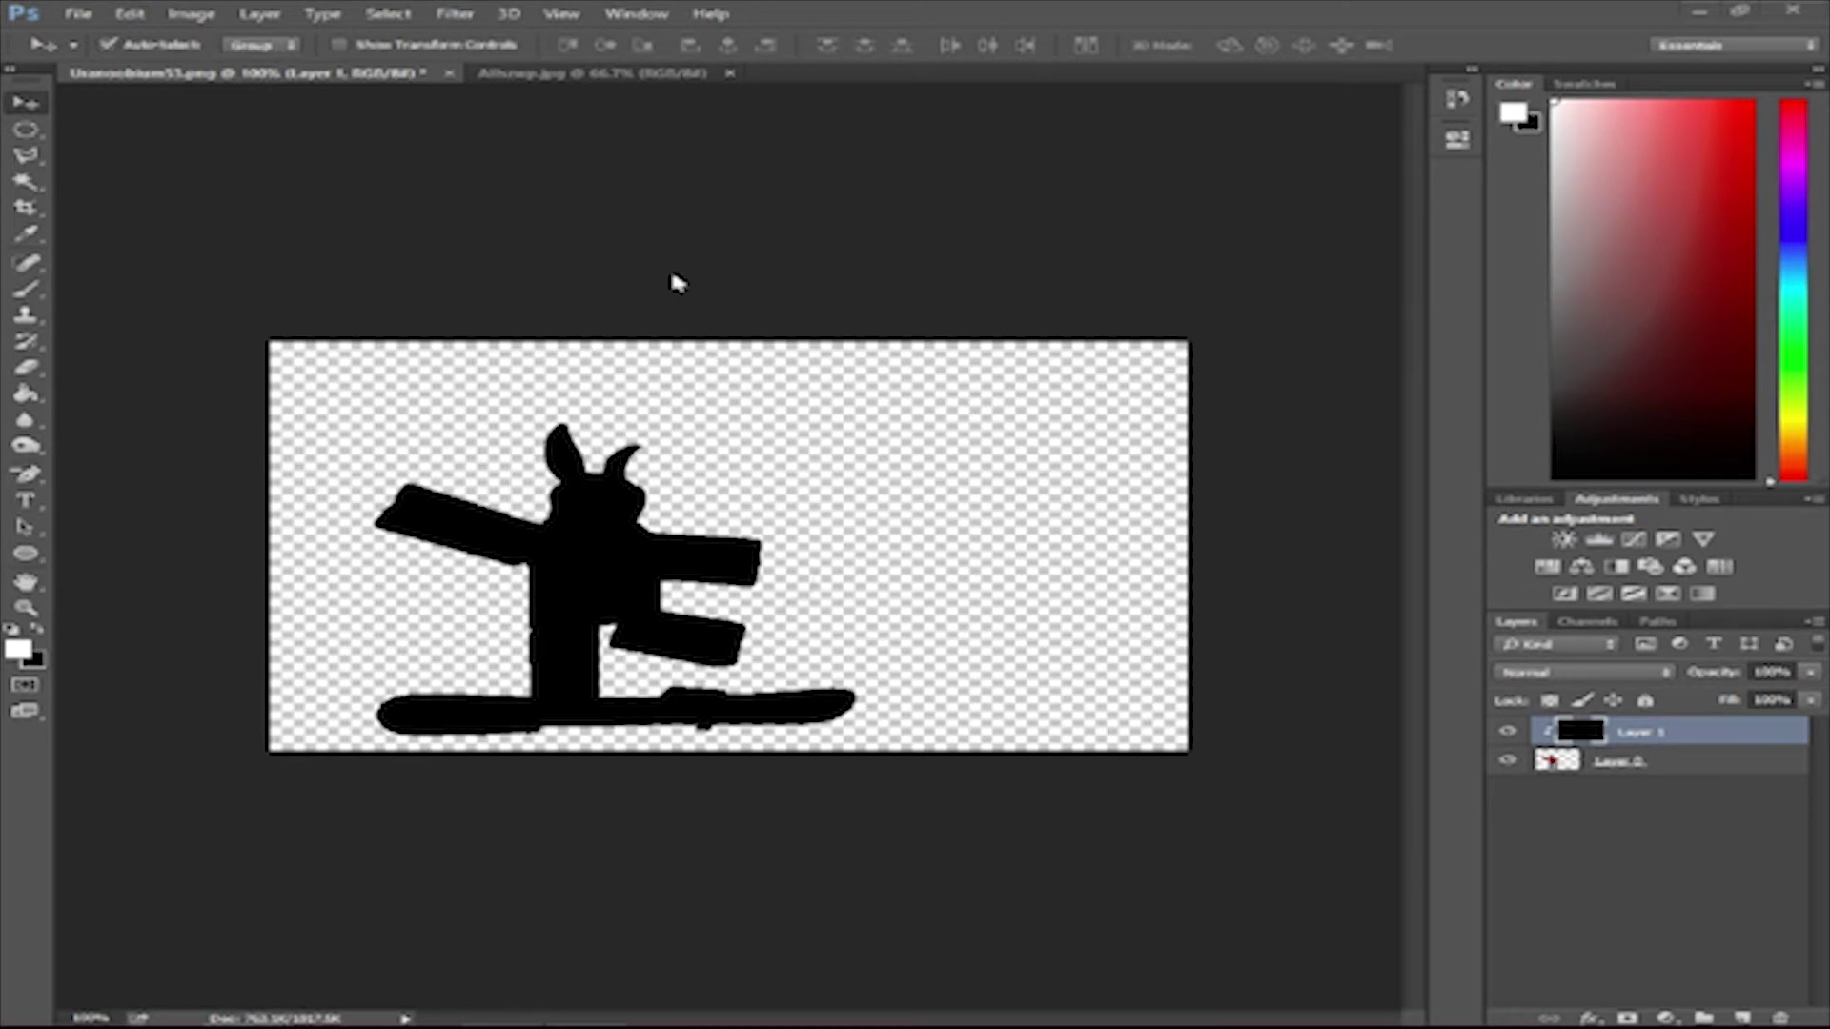
# - Open the emperor-penguin-ice-plummag photo
pyautogui.click(78, 13)
pyautogui.click(105, 66)
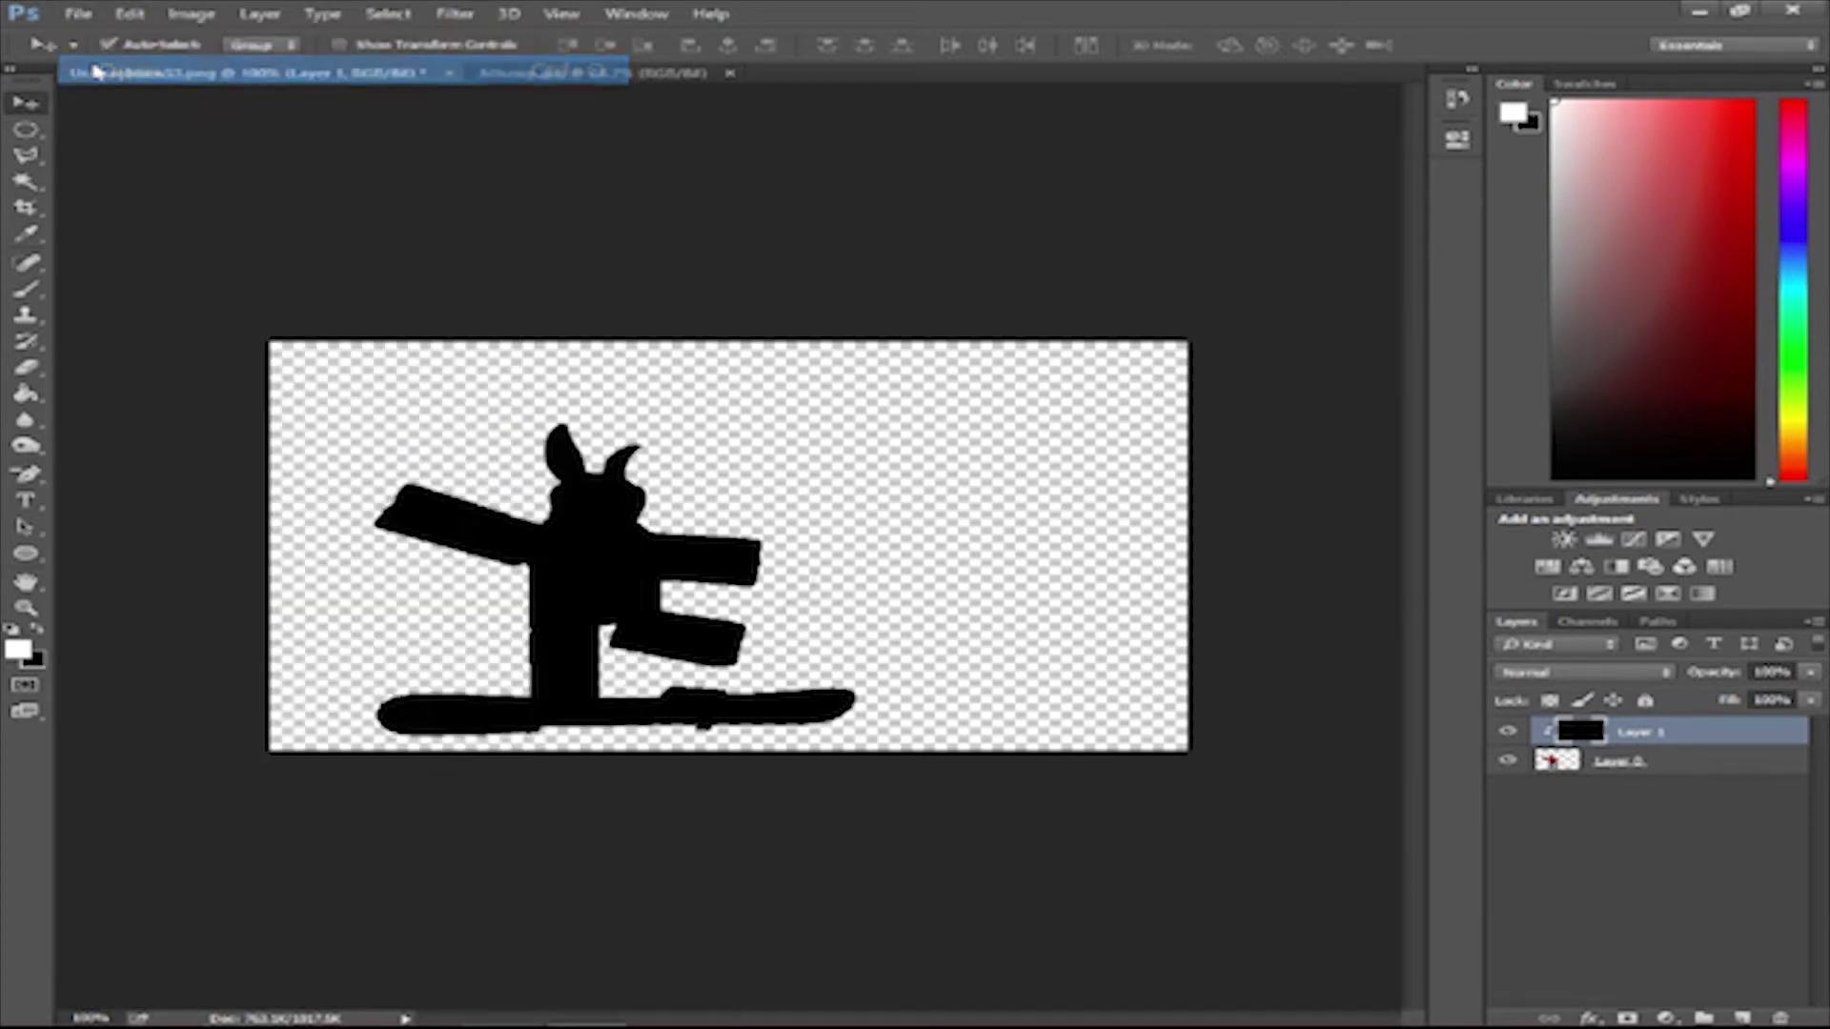
pyautogui.click(510, 310)
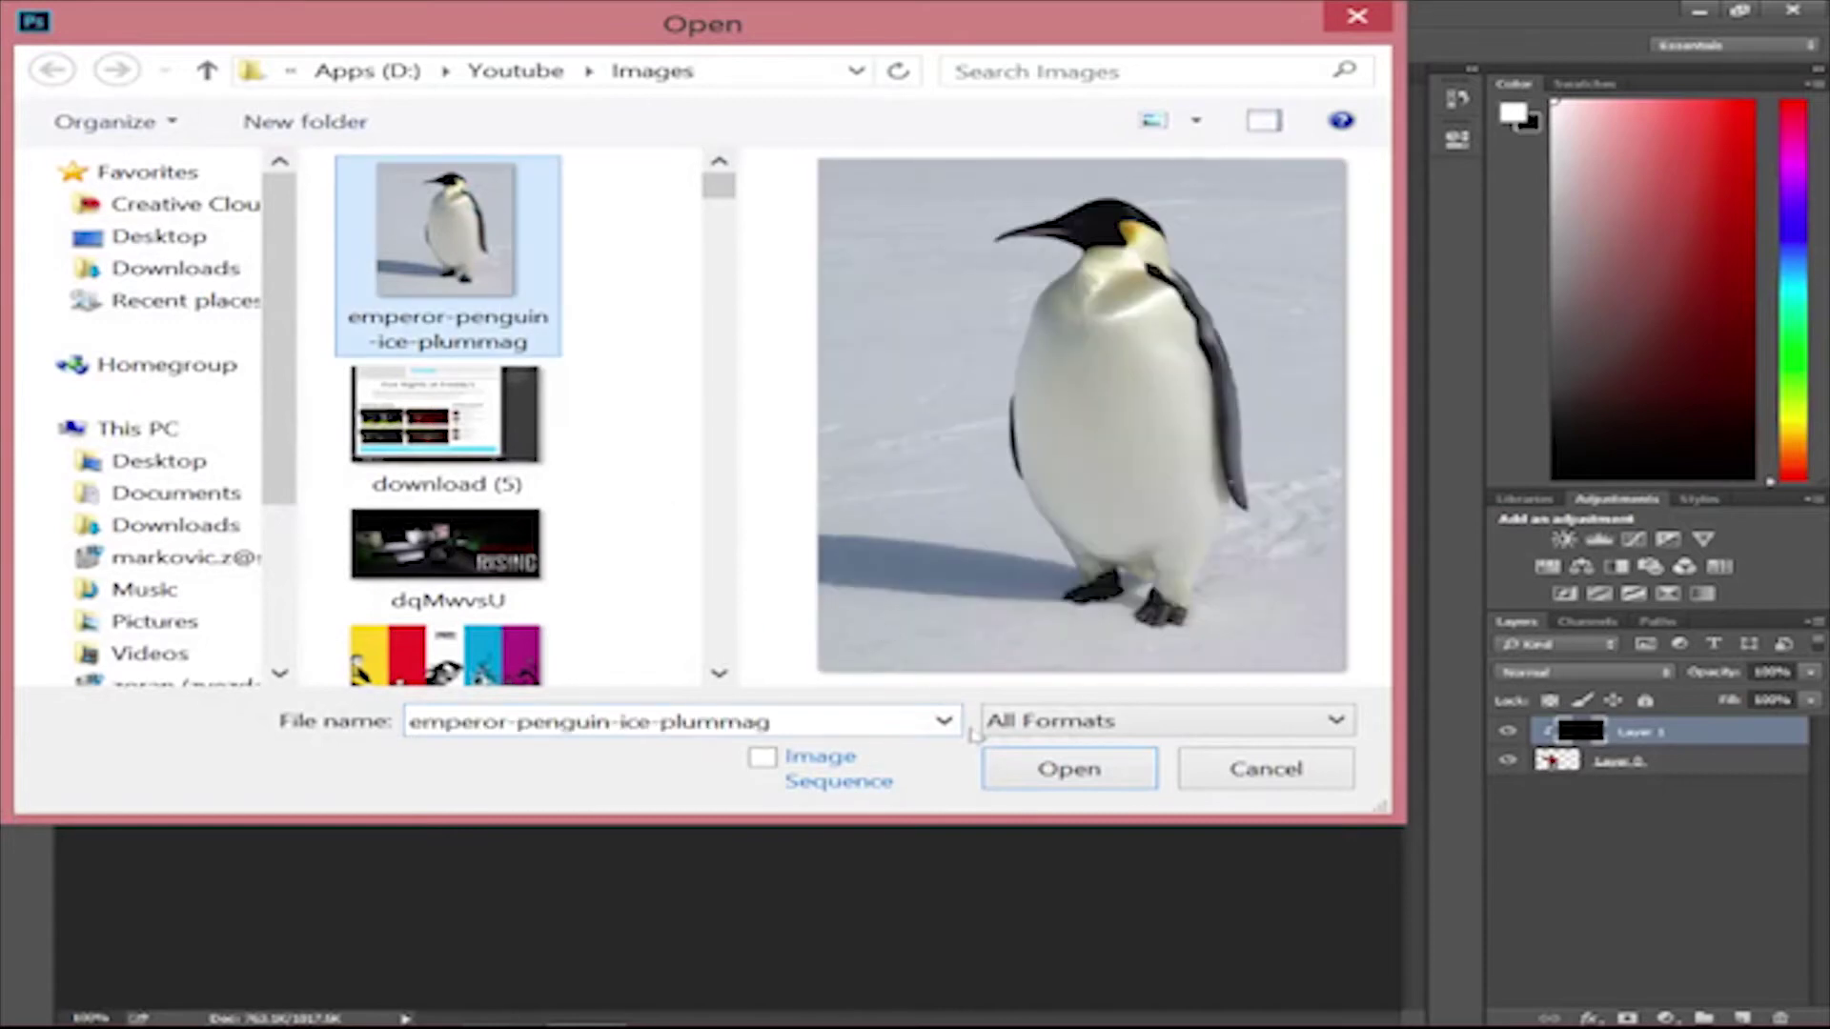
pyautogui.click(1020, 767)
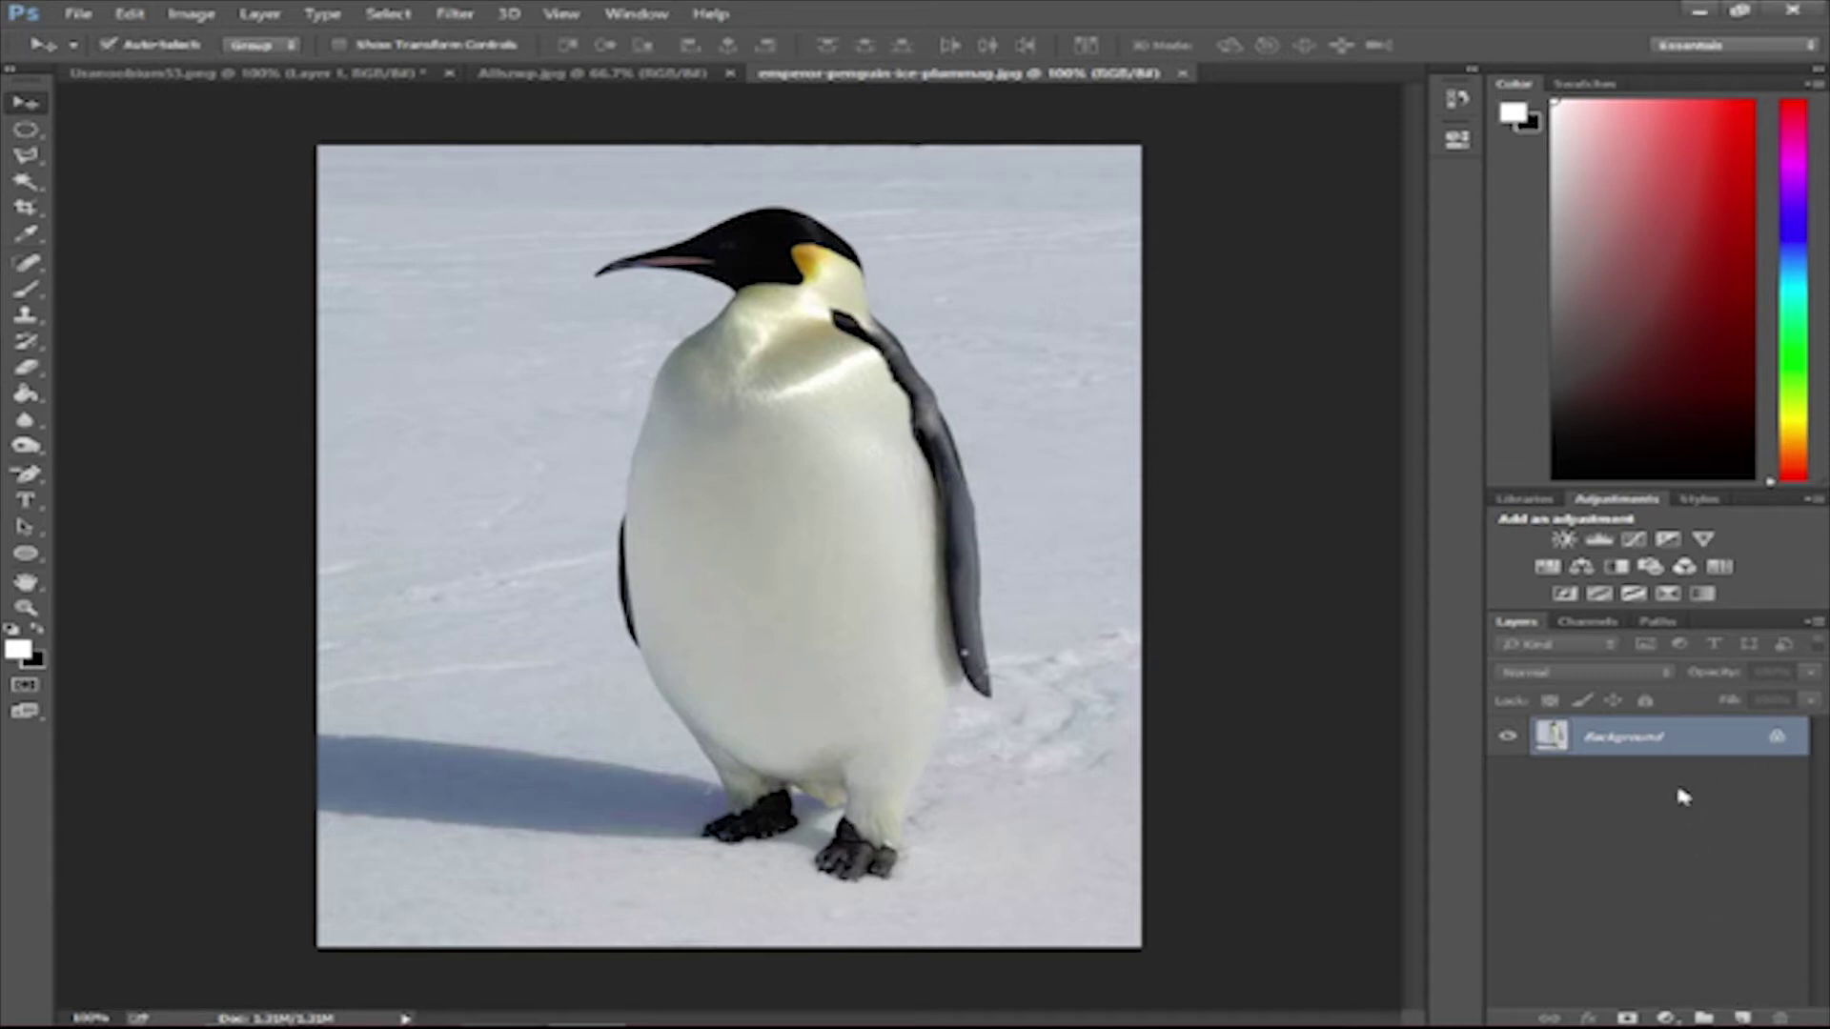
# - Duplicate the Background layer as Background copy
pyautogui.rightClick(1677, 743)
pyautogui.click(1564, 479)
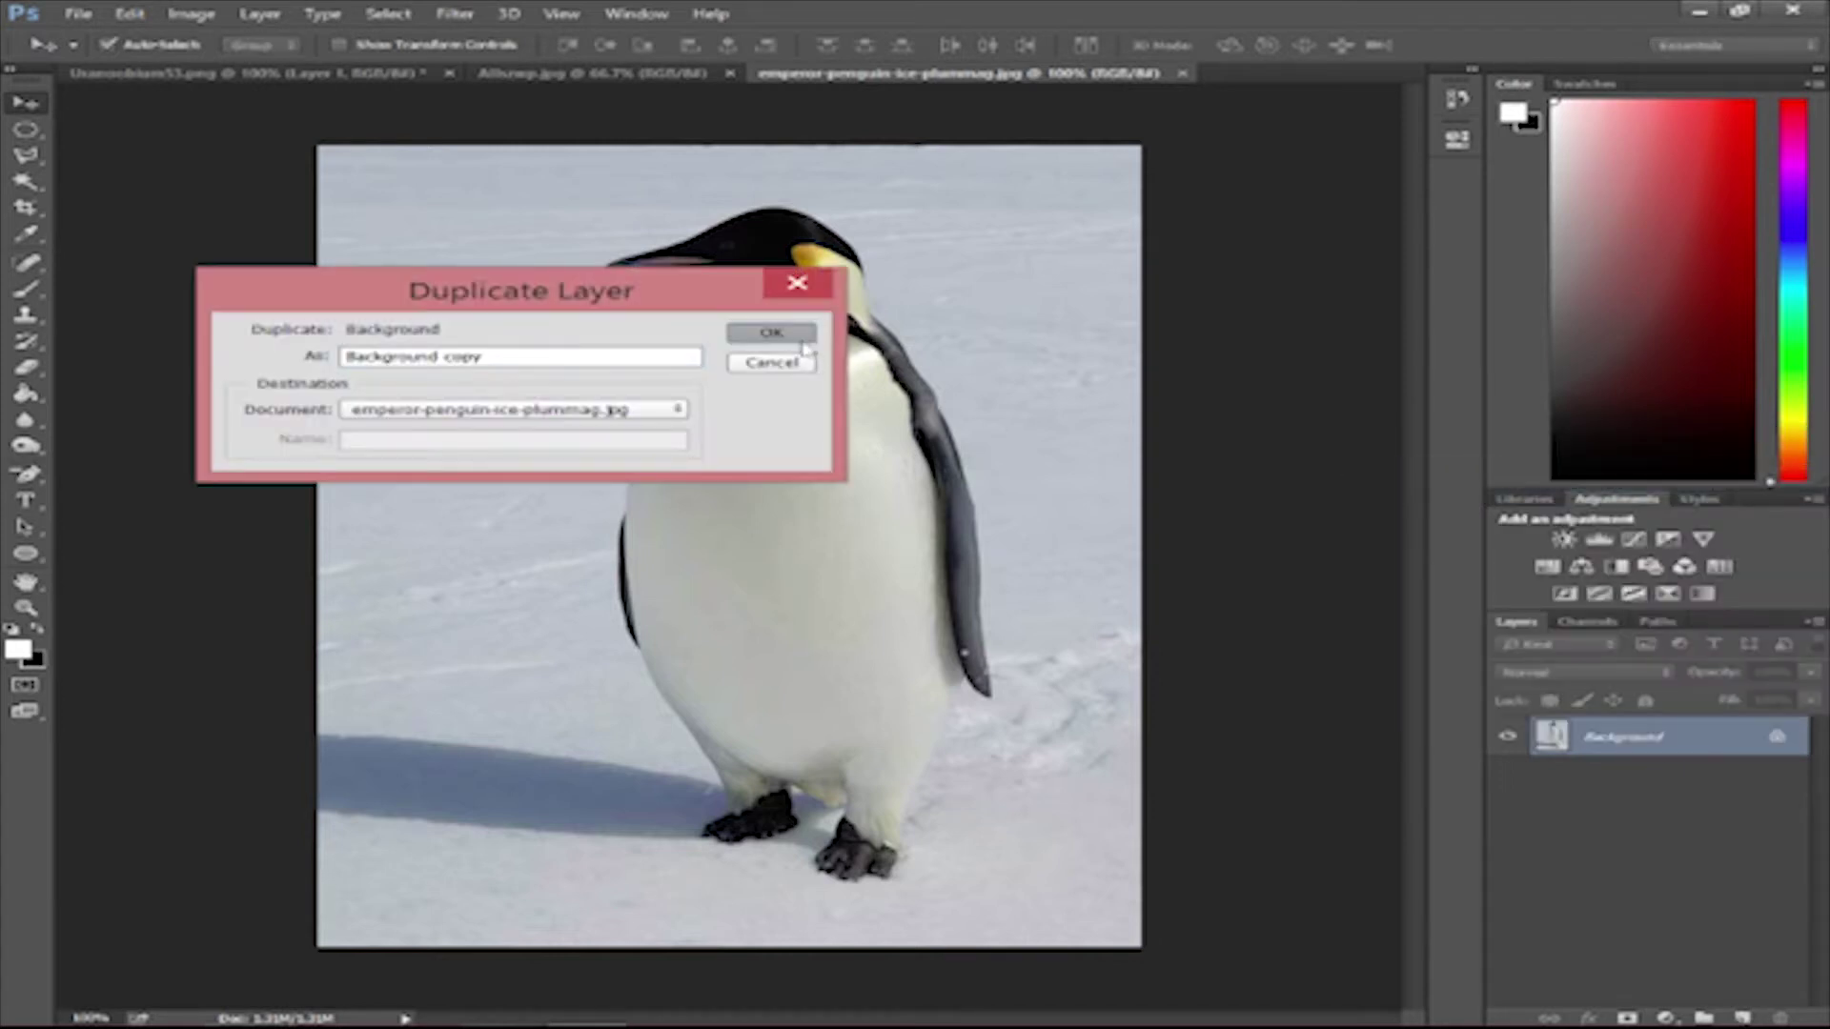
pyautogui.click(803, 337)
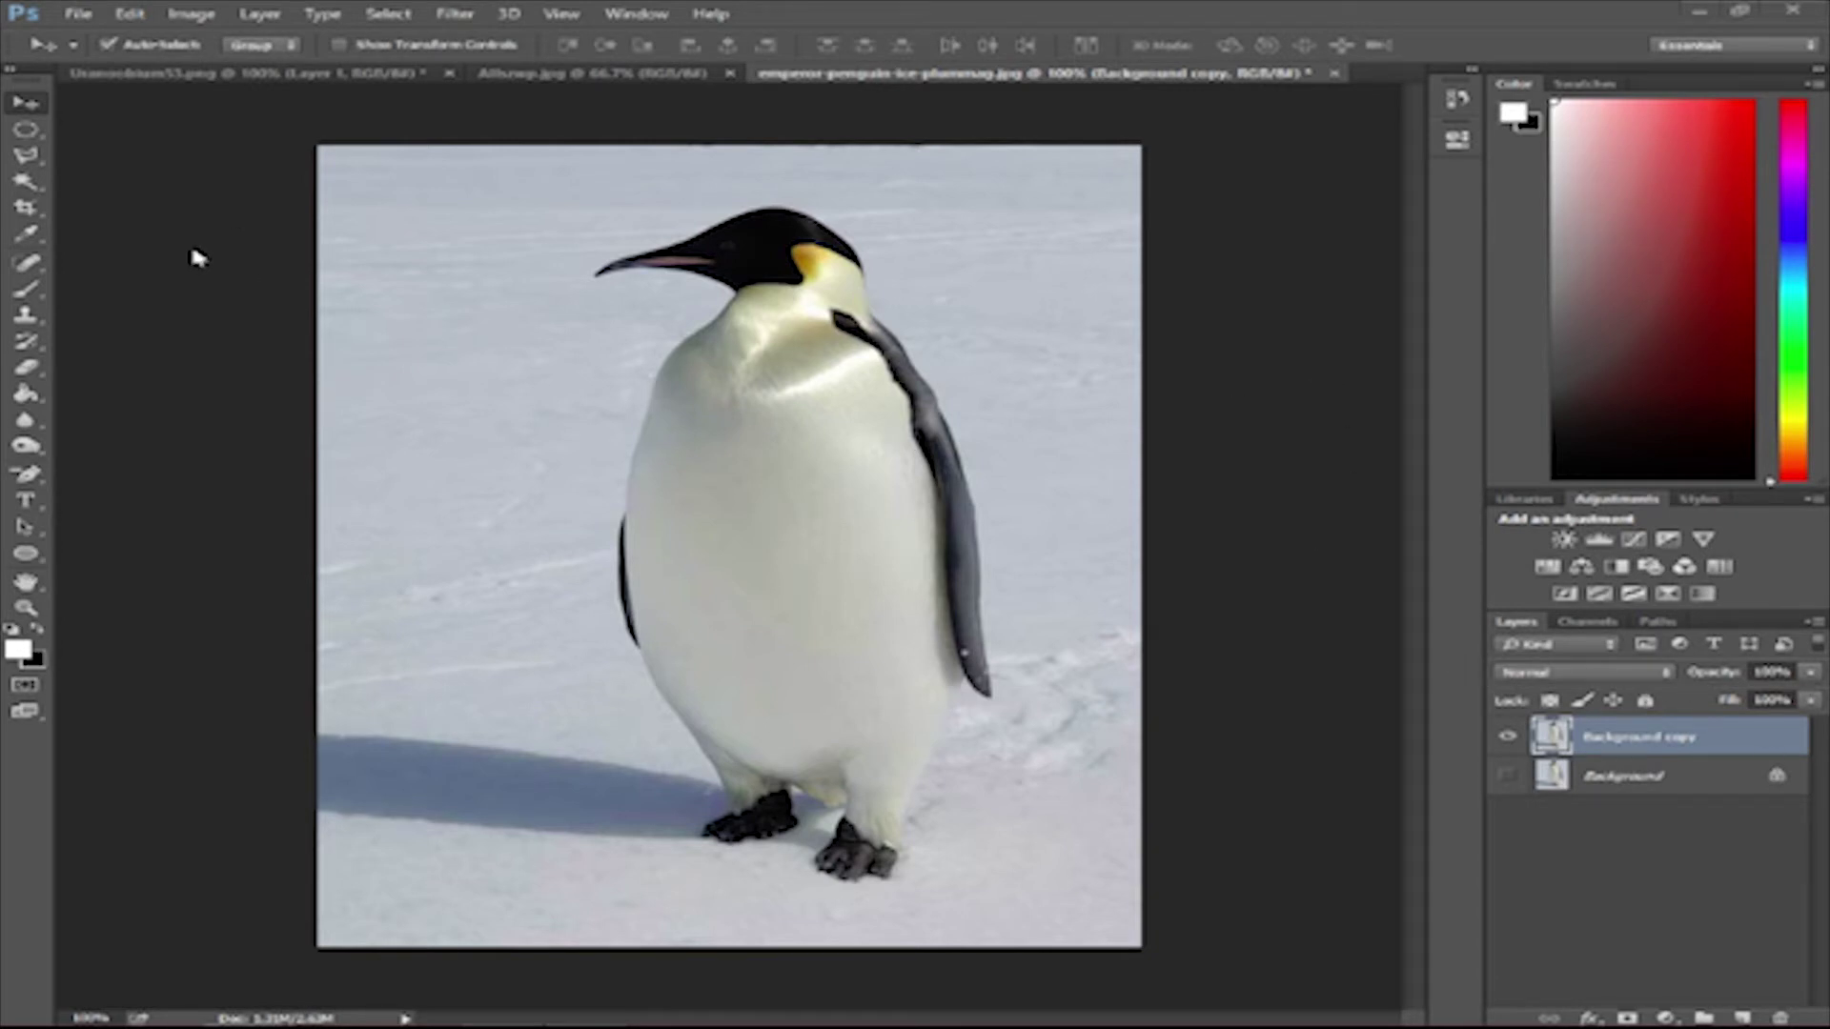
# - With Quick Selection, select and cut the snow around the head and right of the penguin
pyautogui.click(26, 182)
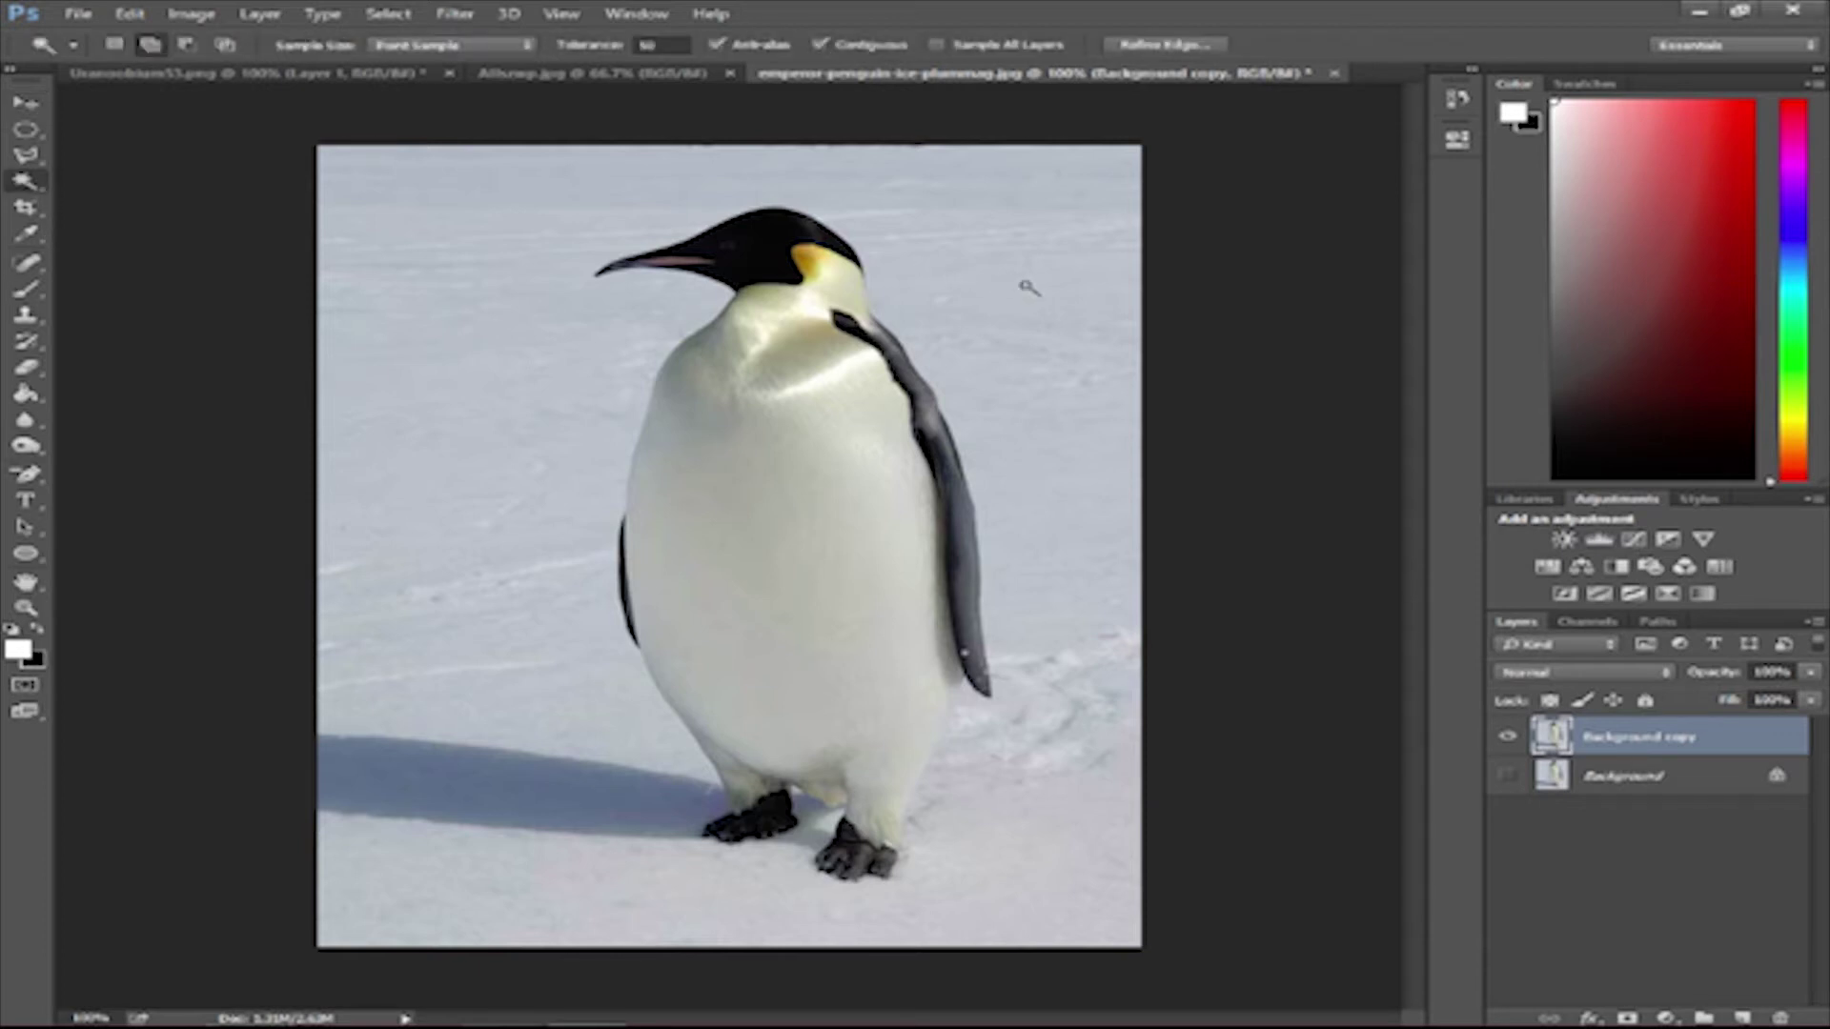
pyautogui.click(1037, 381)
pyautogui.hotkey('ctrl', 'd')
pyautogui.rightClick(26, 181)
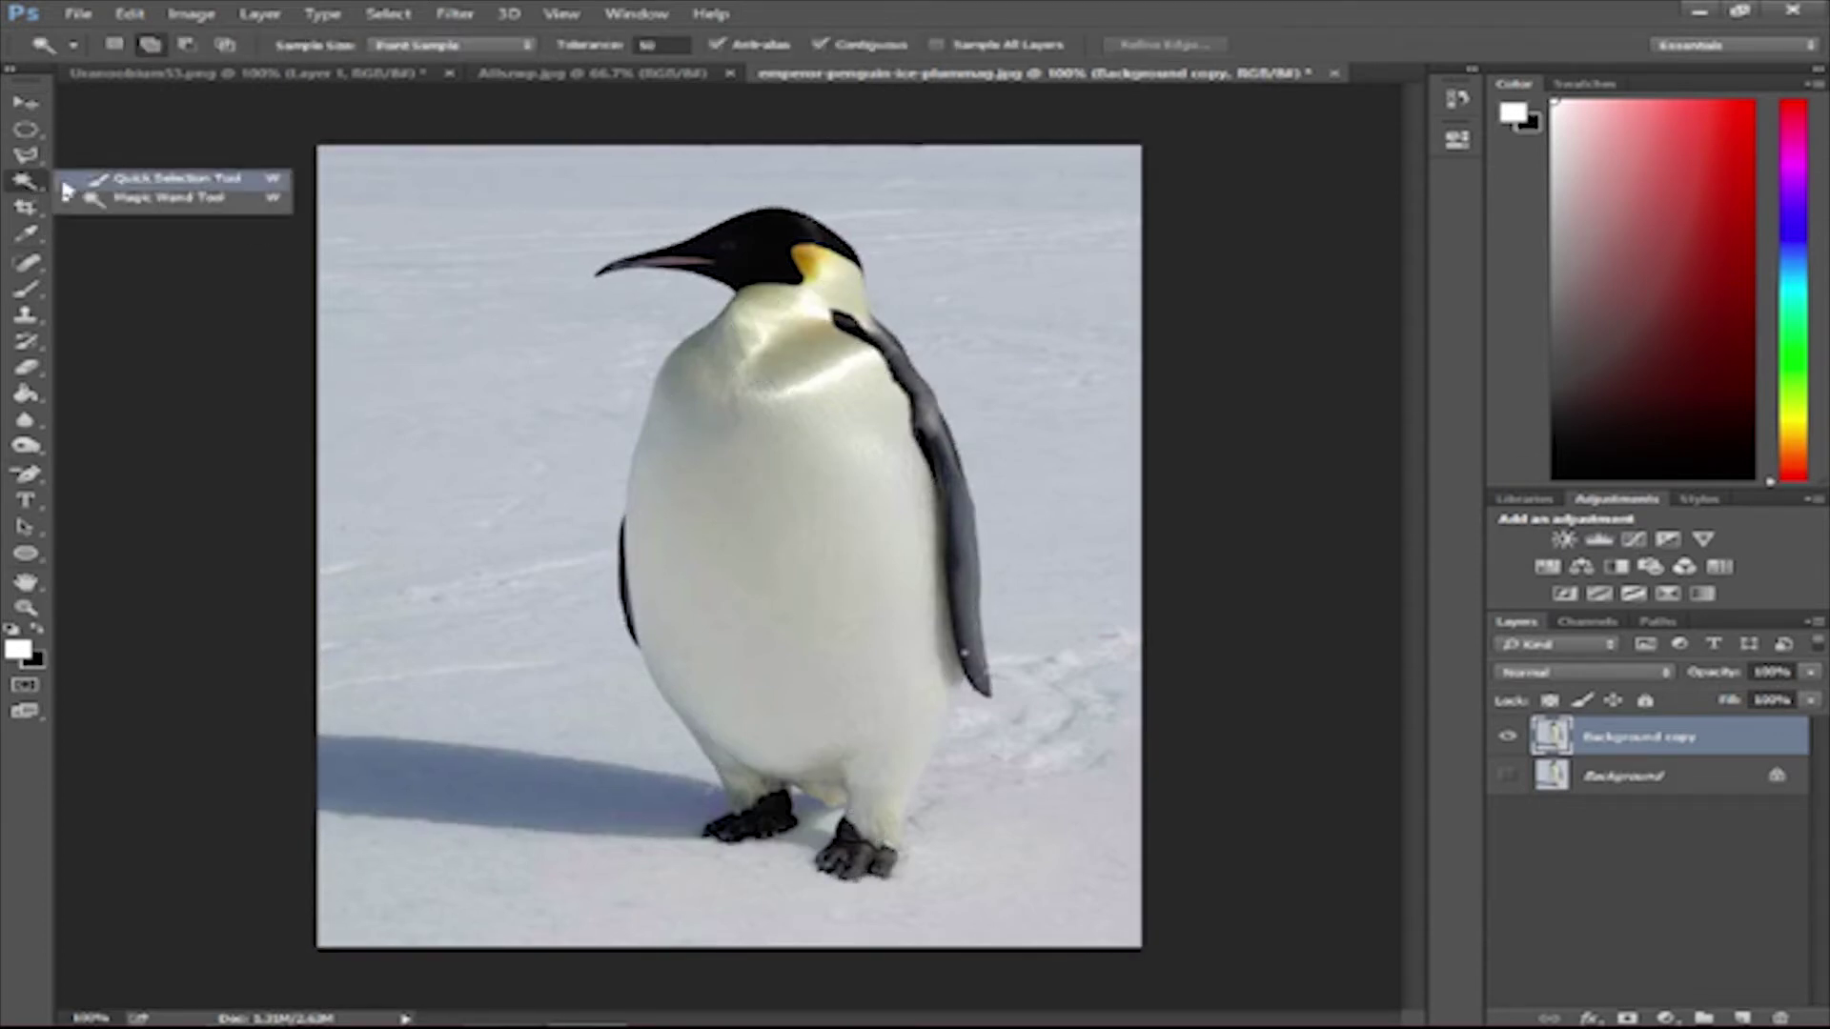
pyautogui.click(133, 197)
pyautogui.click(855, 227)
pyautogui.click(1097, 254)
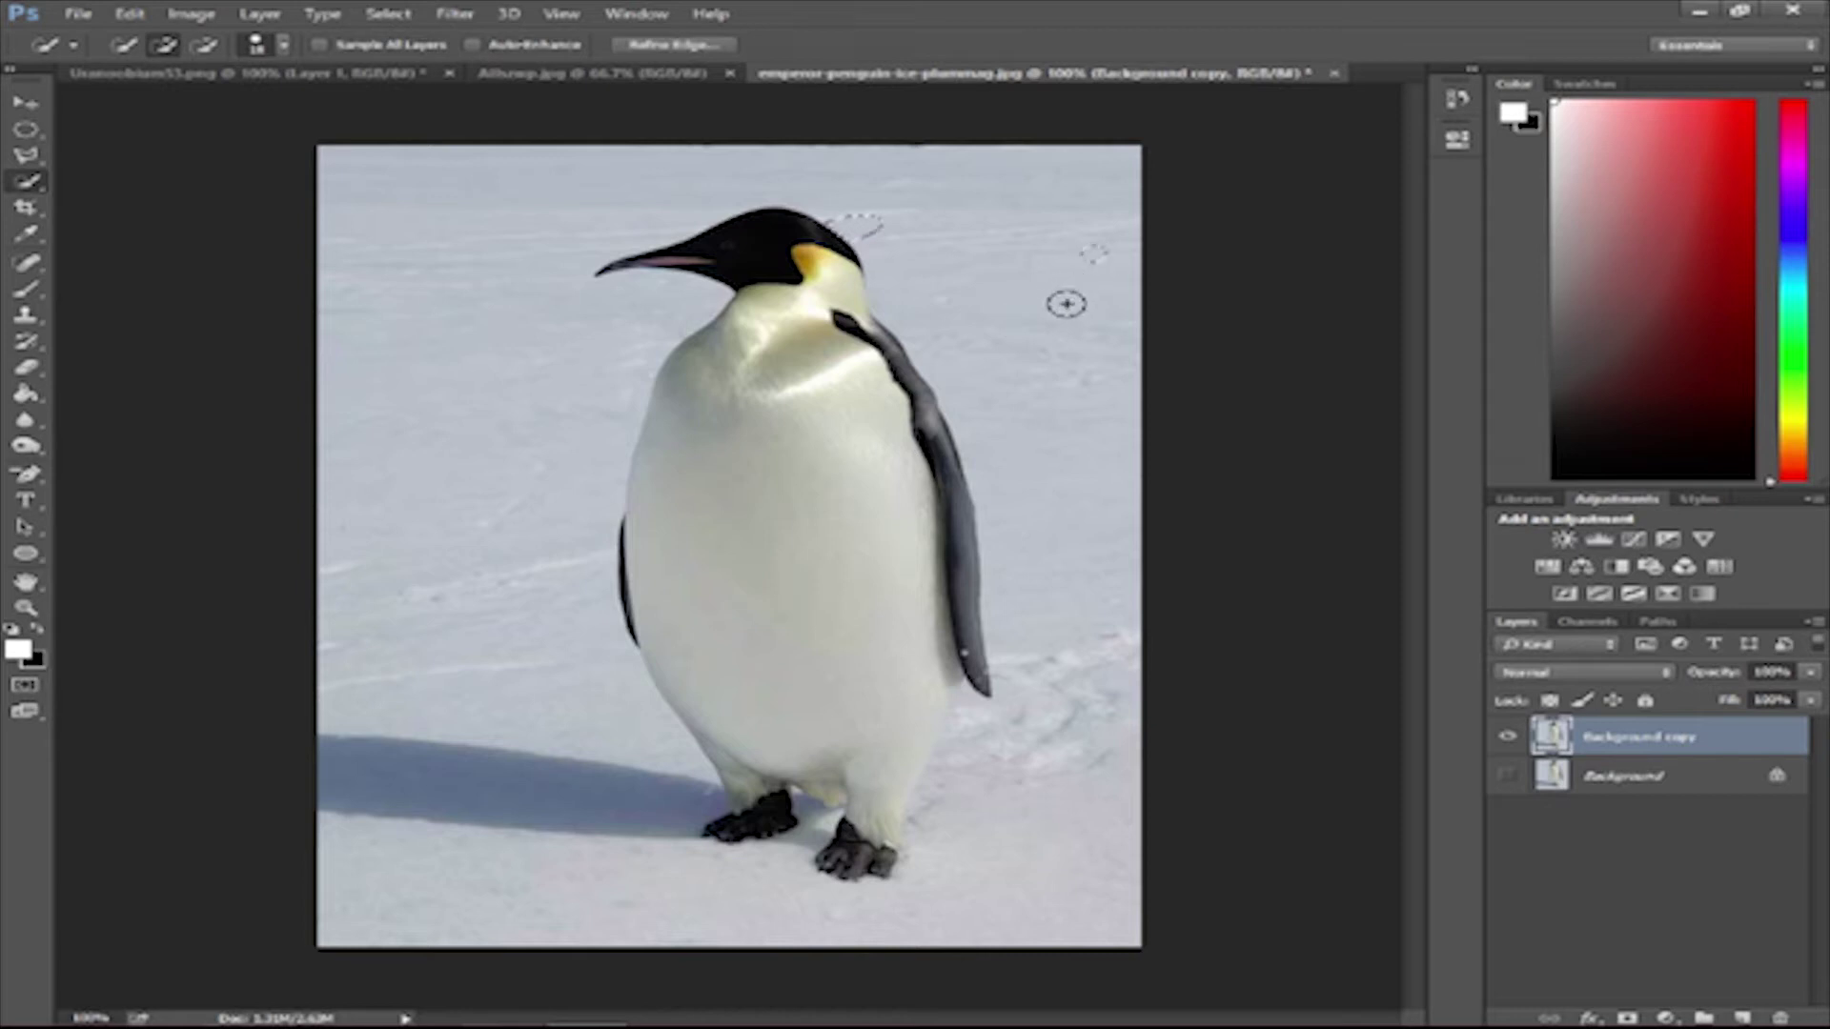
pyautogui.click(1016, 270)
pyautogui.click(1049, 248)
pyautogui.hotkey('ctrl', 'x')
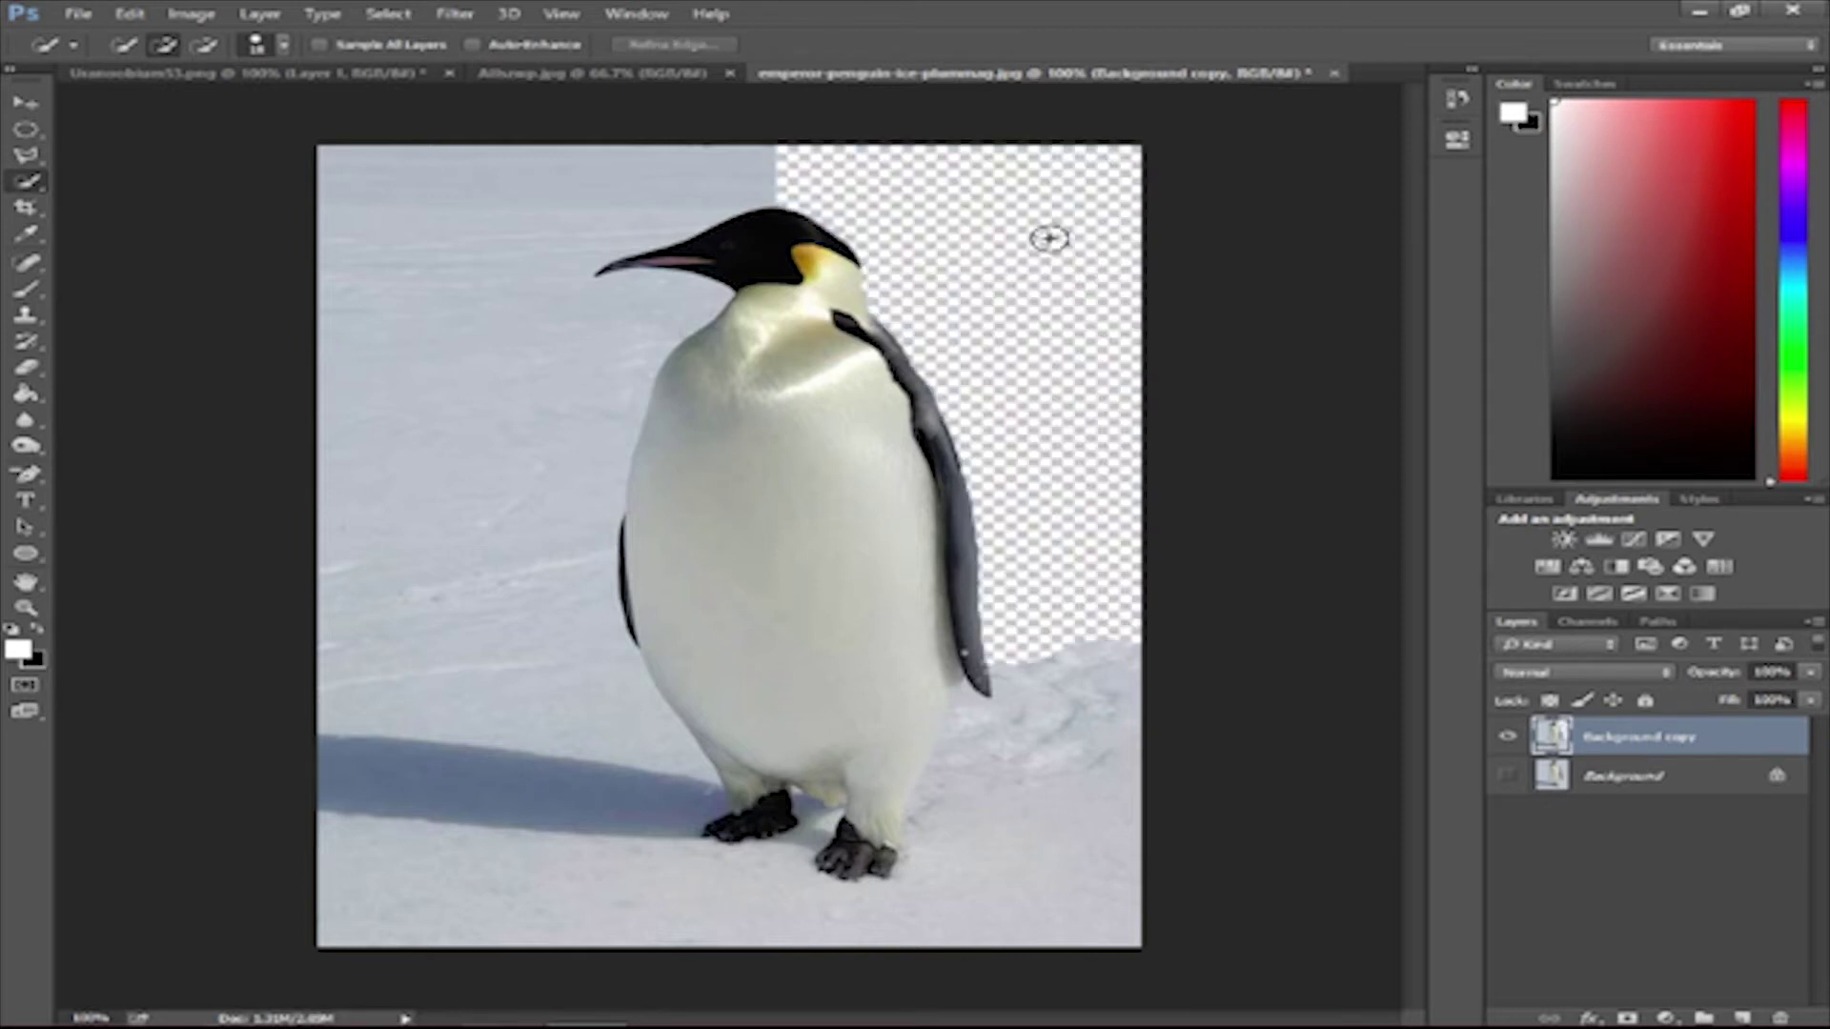
# - Select and cut the lower-right snow beside the flipper and near the feet
pyautogui.moveTo(1110, 739)
pyautogui.mouseDown()
pyautogui.moveTo(1103, 821)
pyautogui.moveTo(1074, 838)
pyautogui.moveTo(1075, 740)
pyautogui.moveTo(1099, 821)
pyautogui.mouseUp()
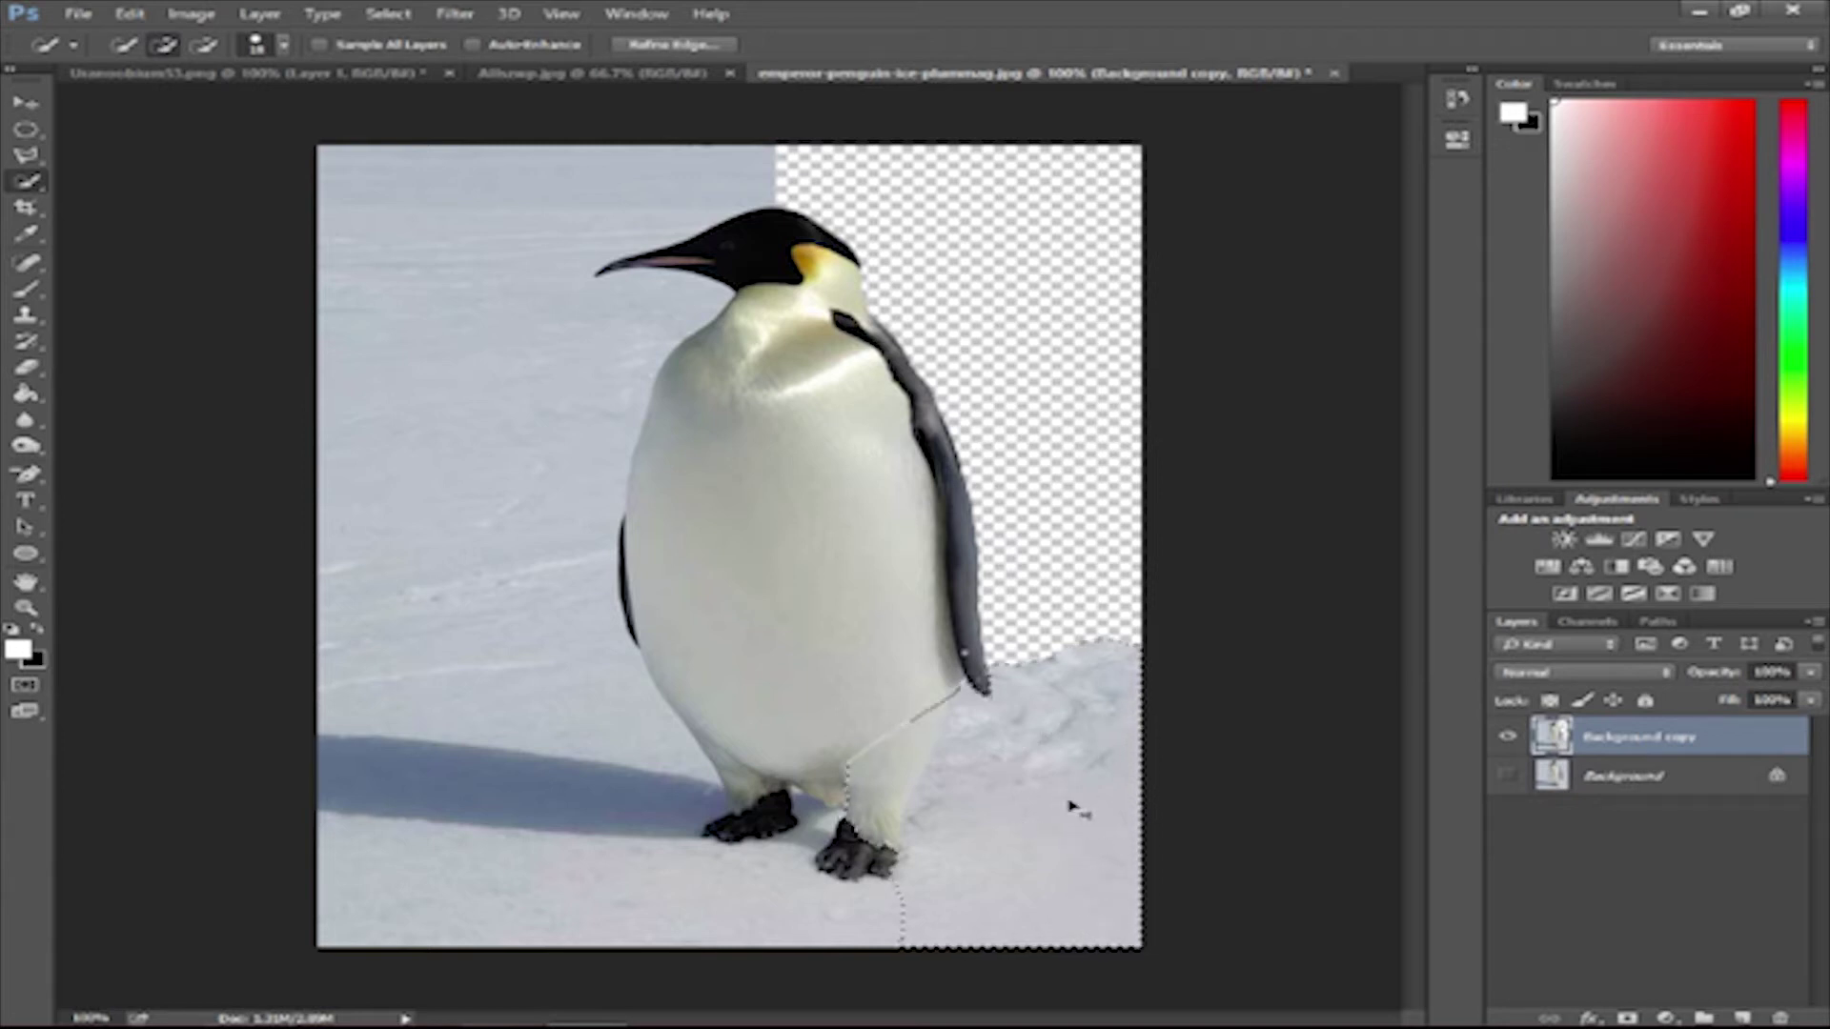
pyautogui.click(1077, 806)
pyautogui.hotkey('ctrl', 'x')
pyautogui.moveTo(1074, 744)
pyautogui.mouseDown()
pyautogui.moveTo(1090, 691)
pyautogui.moveTo(1042, 705)
pyautogui.mouseUp()
pyautogui.hotkey('ctrl', 'x')
pyautogui.click(992, 780)
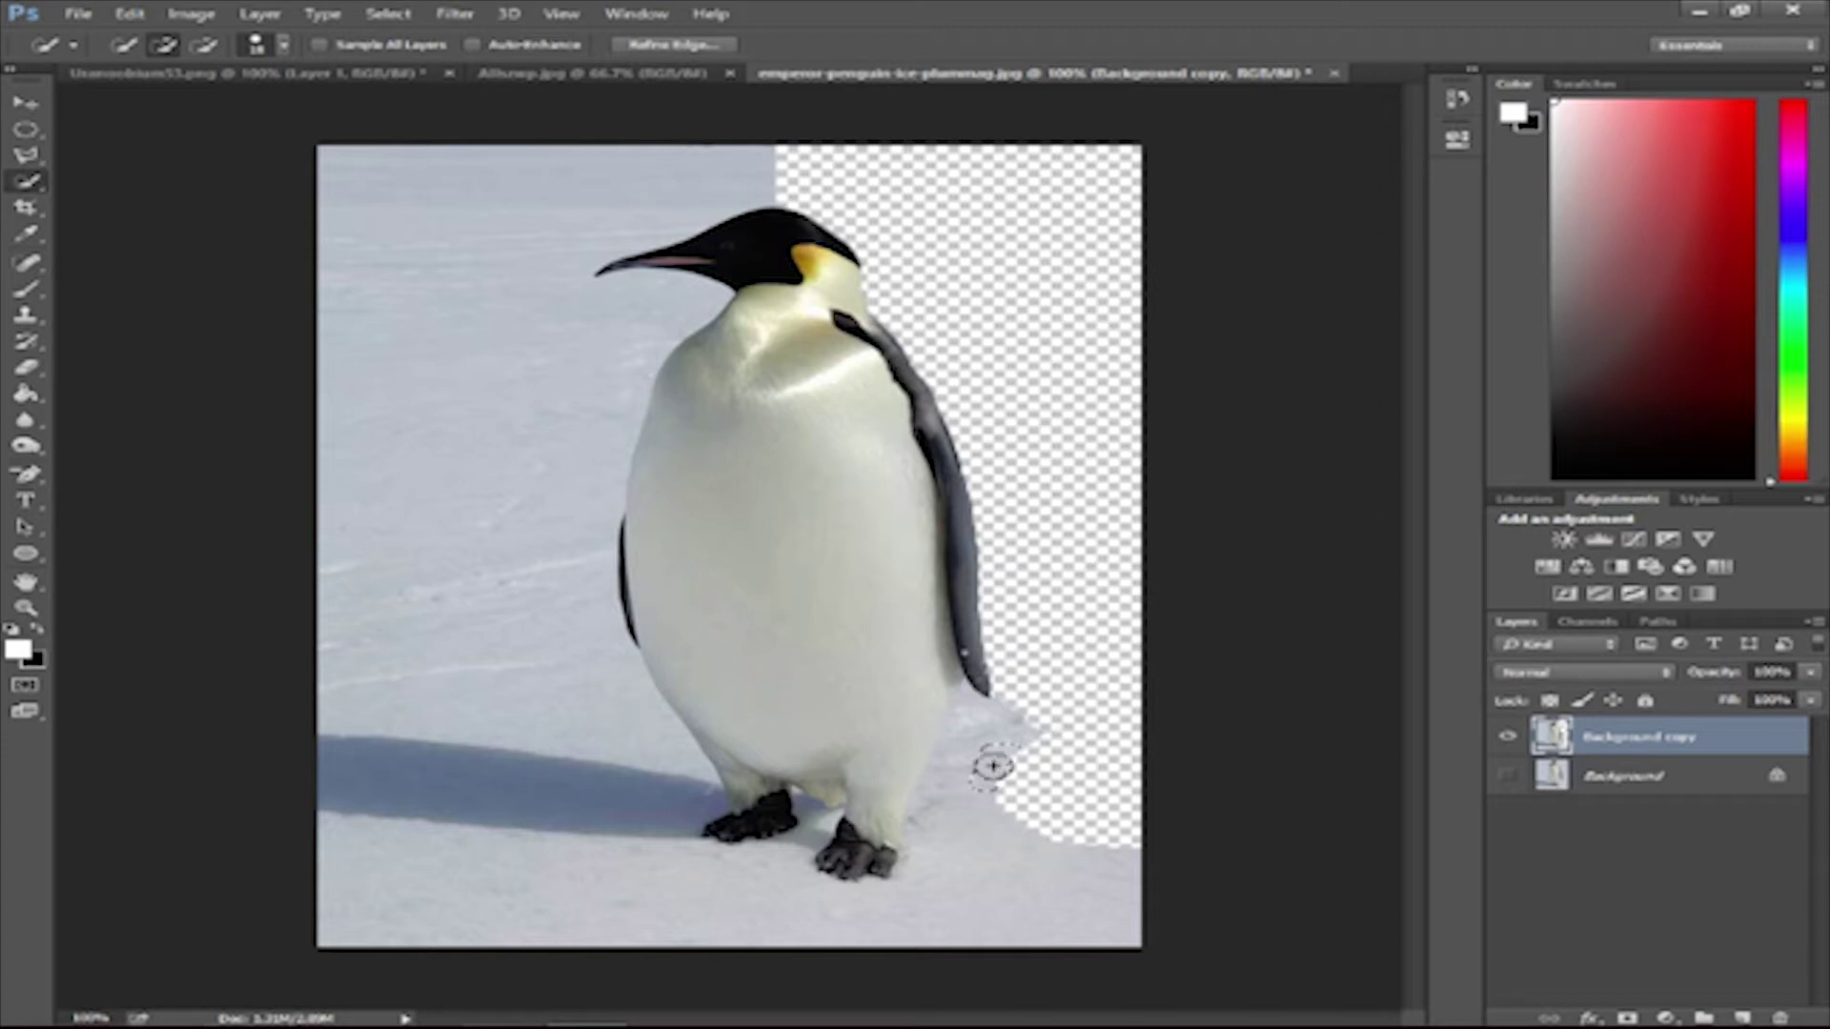
pyautogui.moveTo(992, 765)
pyautogui.mouseDown()
pyautogui.moveTo(970, 705)
pyautogui.moveTo(961, 772)
pyautogui.moveTo(943, 725)
pyautogui.mouseUp()
pyautogui.hotkey('ctrl', 'x')
pyautogui.hotkey('ctrl', 'x')
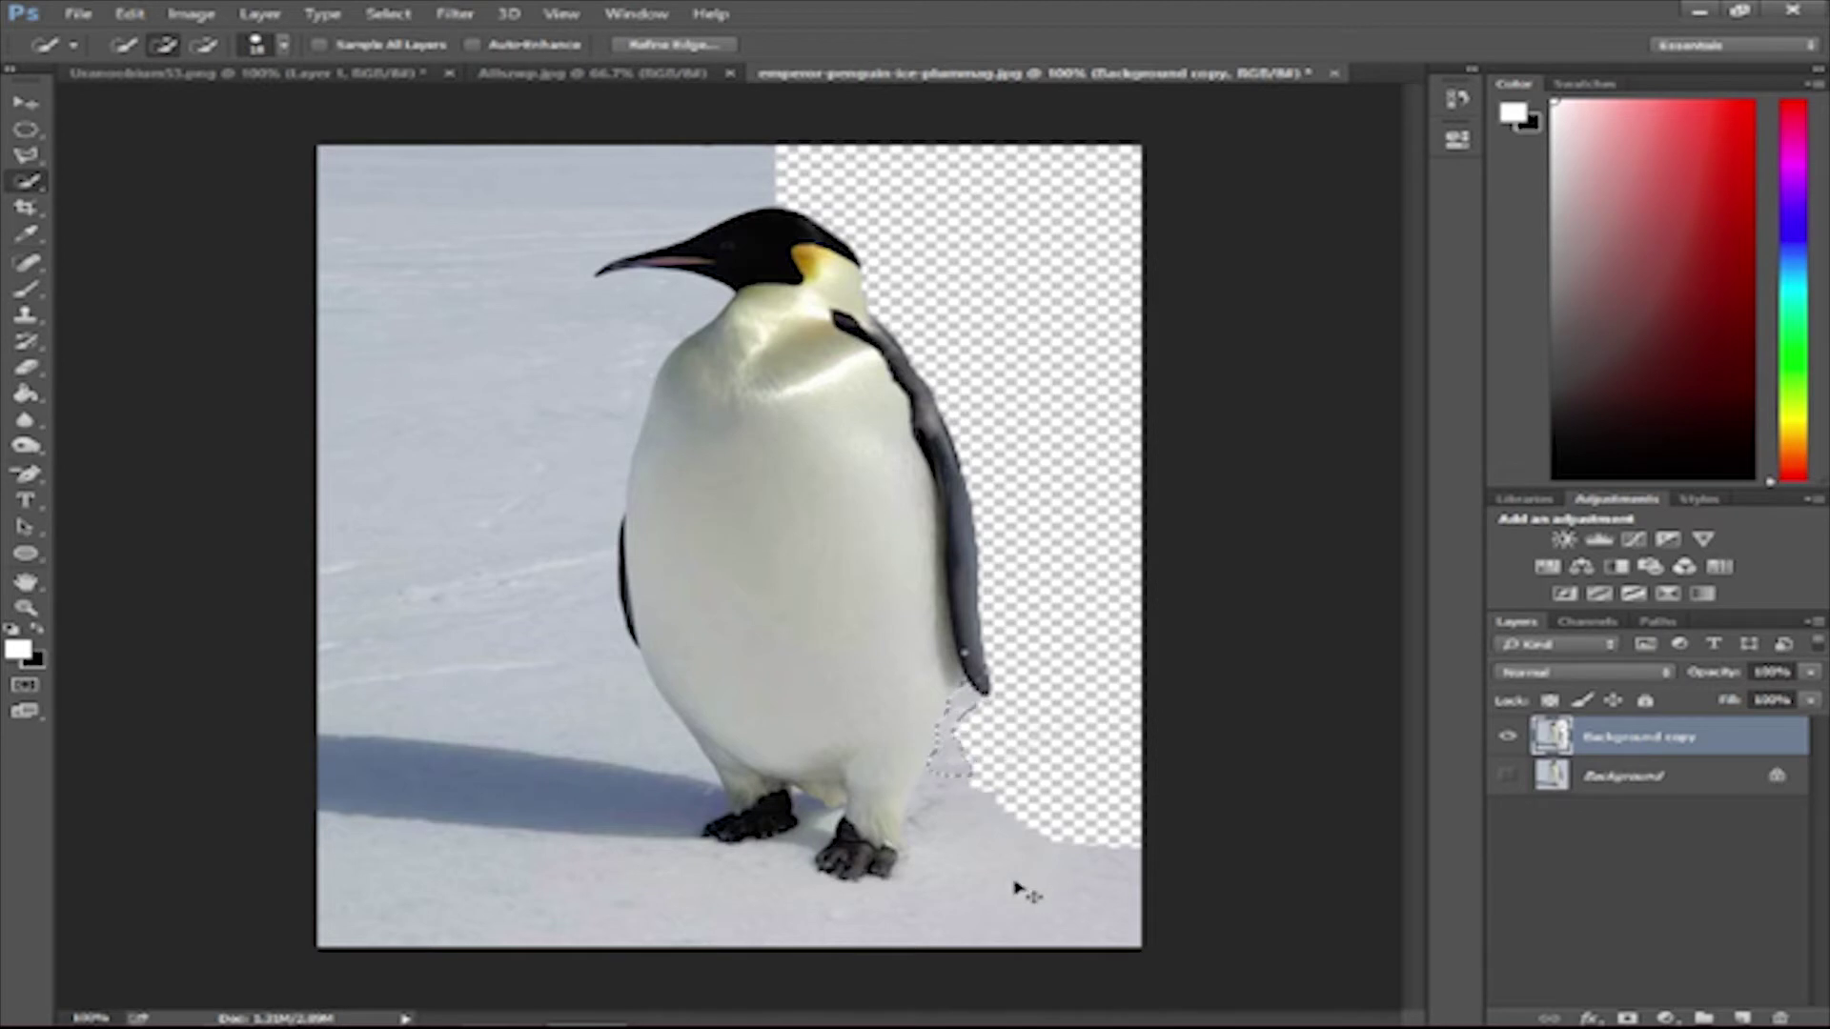
pyautogui.hotkey('ctrl', 'x')
pyautogui.moveTo(973, 826)
pyautogui.mouseDown()
pyautogui.moveTo(958, 801)
pyautogui.moveTo(1091, 886)
pyautogui.moveTo(1075, 887)
pyautogui.mouseUp()
pyautogui.hotkey('ctrl', 'x')
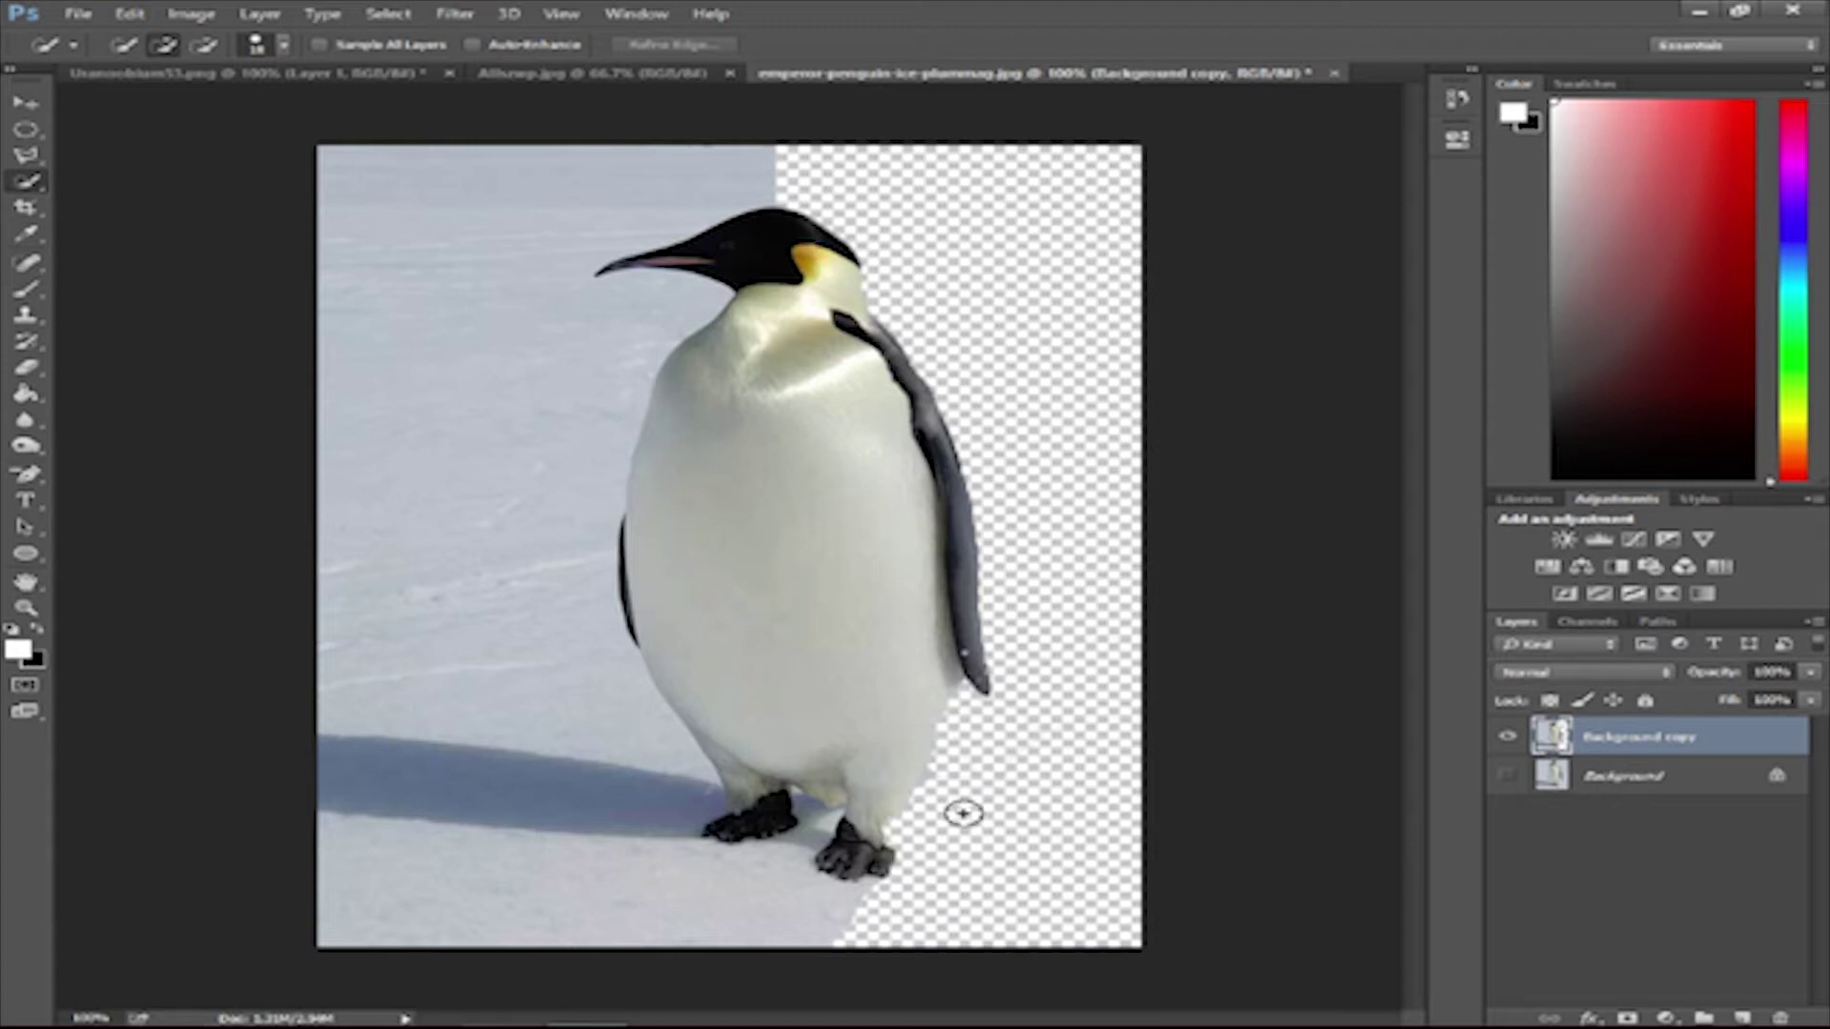
pyautogui.hotkey('ctrl', 'z')
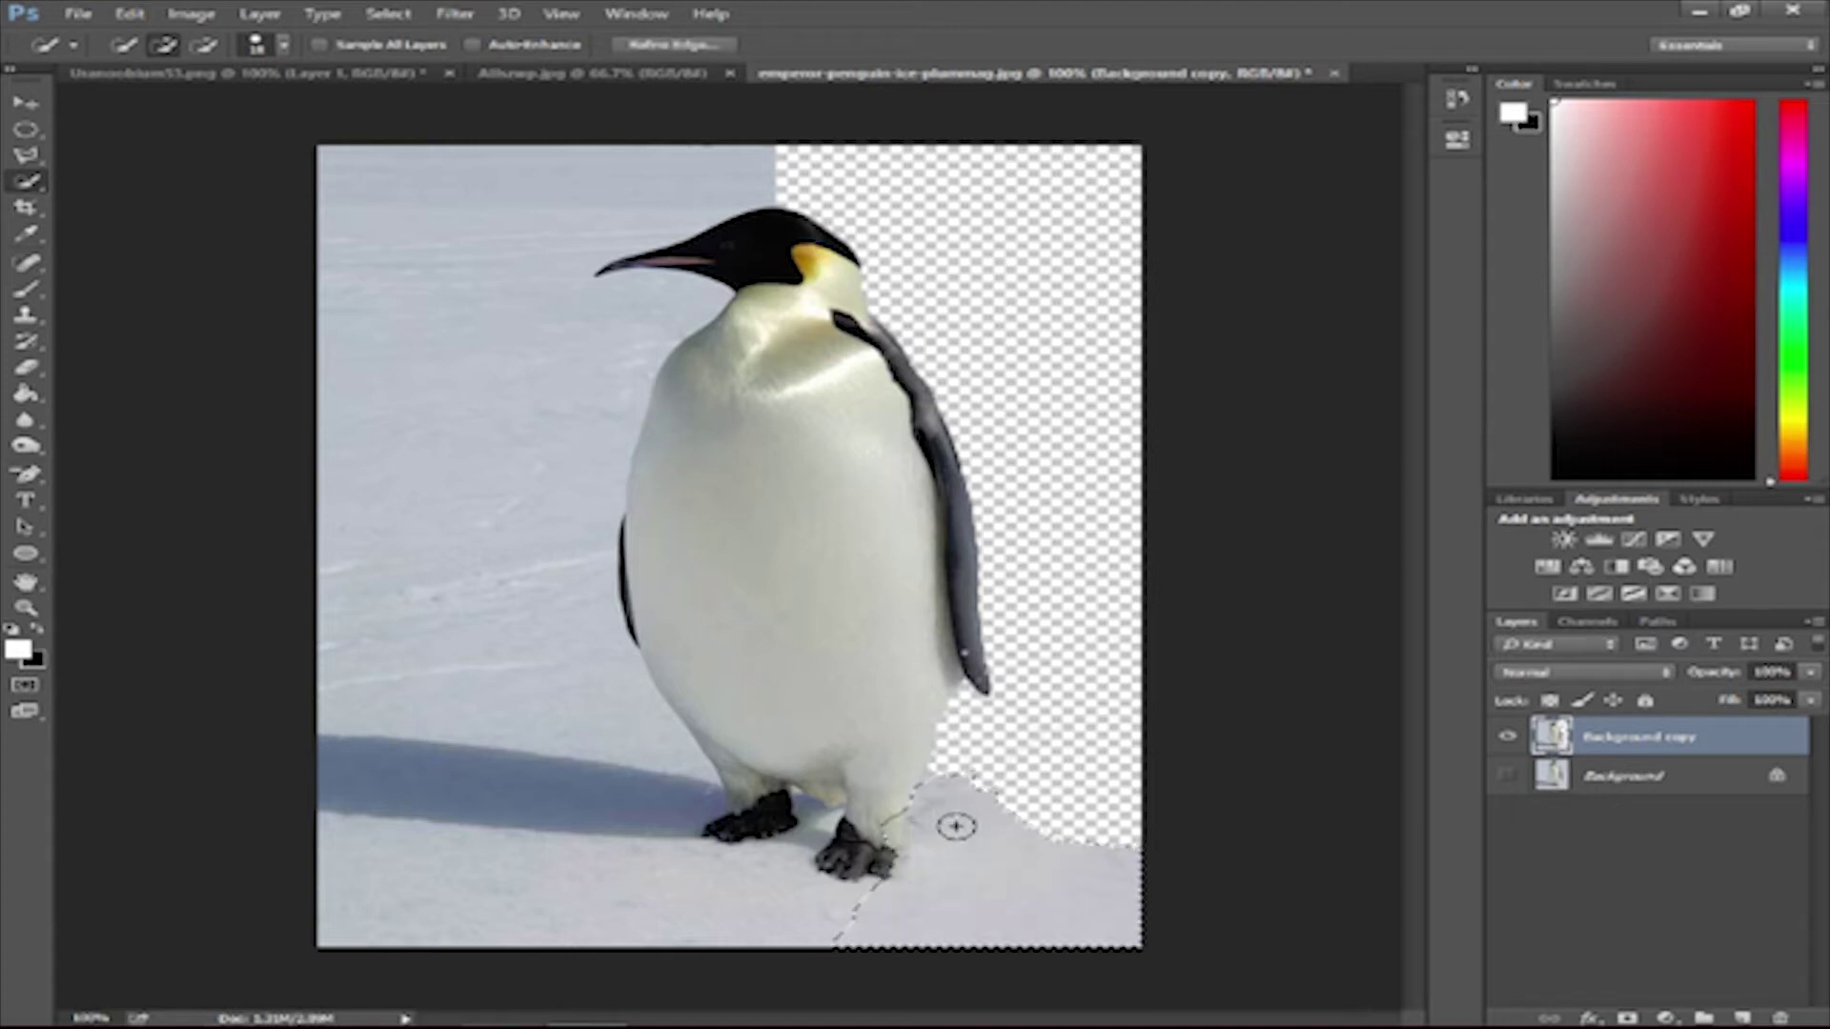
# - Select and cut the bottom snow strip, the shadow, and the left and top-left snow
pyautogui.moveTo(727, 882); pyautogui.dragTo(744, 919)
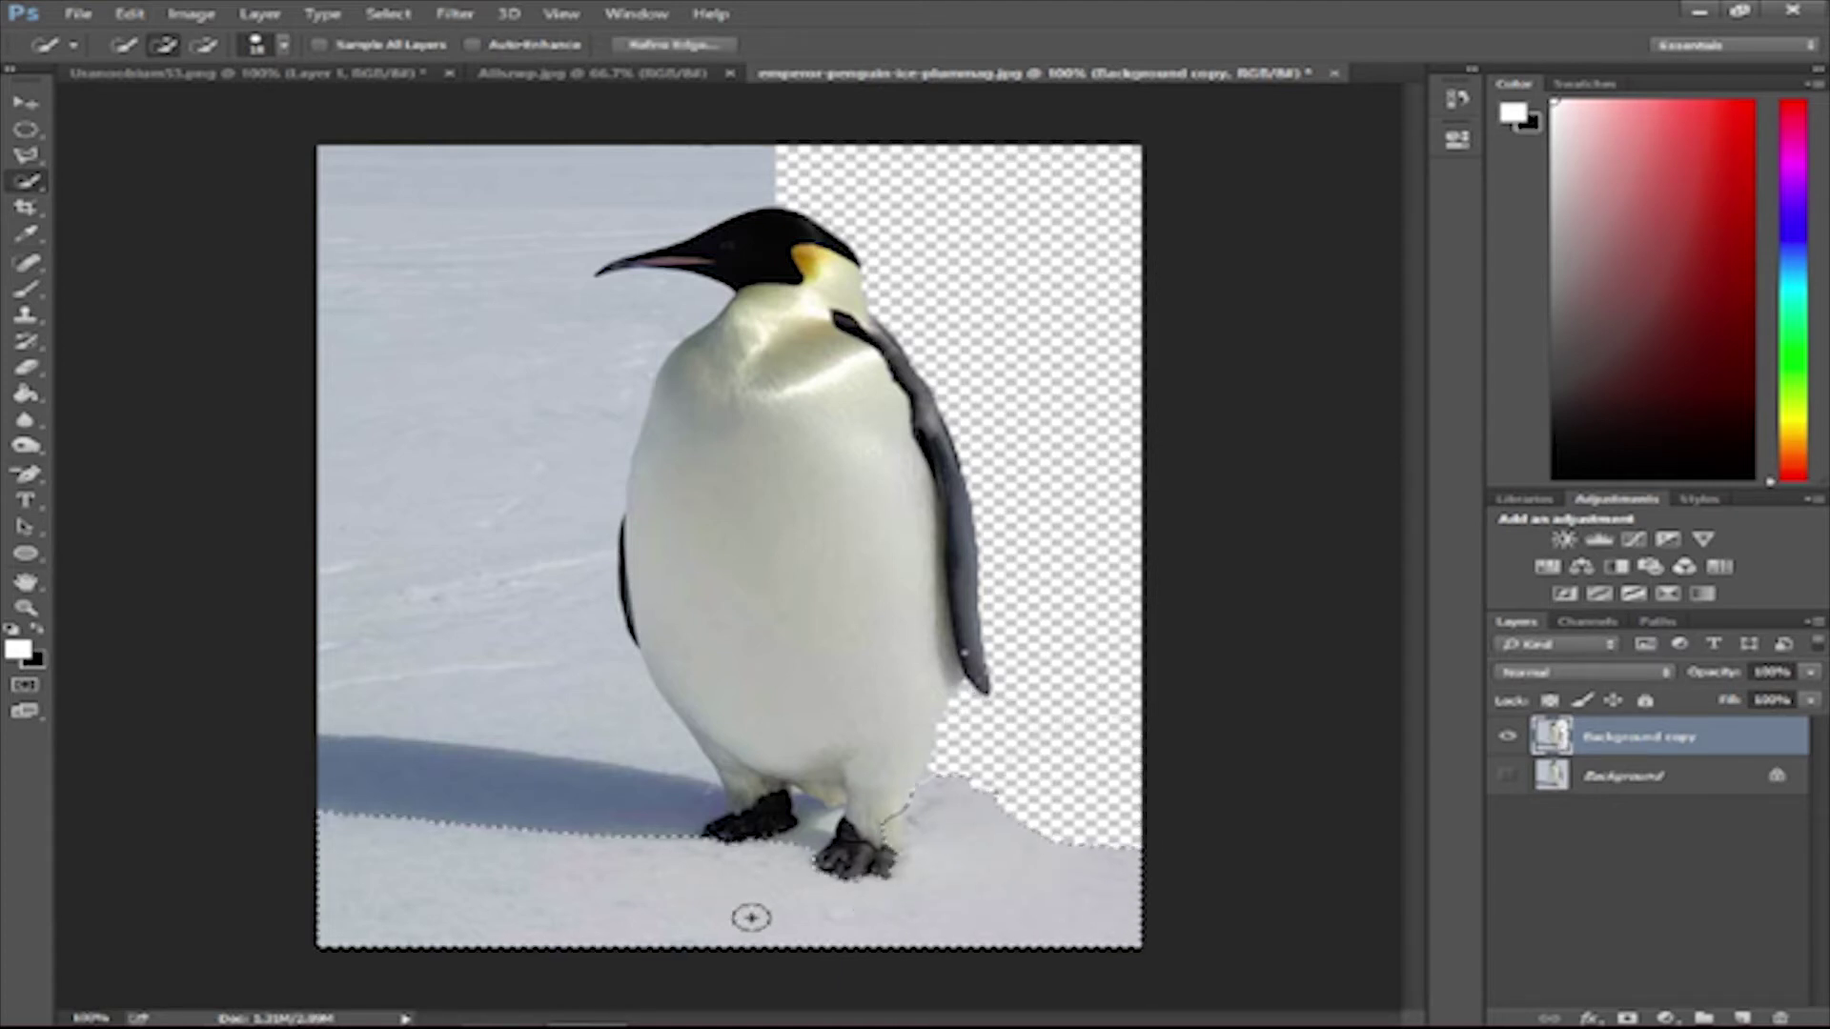
pyautogui.hotkey('ctrl', 'x')
pyautogui.moveTo(511, 797)
pyautogui.mouseDown()
pyautogui.moveTo(482, 797)
pyautogui.moveTo(581, 813)
pyautogui.mouseUp()
pyautogui.hotkey('ctrl', 'x')
pyautogui.moveTo(420, 613)
pyautogui.mouseDown()
pyautogui.moveTo(585, 747)
pyautogui.moveTo(633, 750)
pyautogui.mouseUp()
pyautogui.hotkey('ctrl', 'x')
pyautogui.moveTo(458, 461)
pyautogui.mouseDown()
pyautogui.moveTo(516, 506)
pyautogui.moveTo(492, 459)
pyautogui.moveTo(458, 546)
pyautogui.moveTo(545, 494)
pyautogui.moveTo(506, 331)
pyautogui.mouseUp()
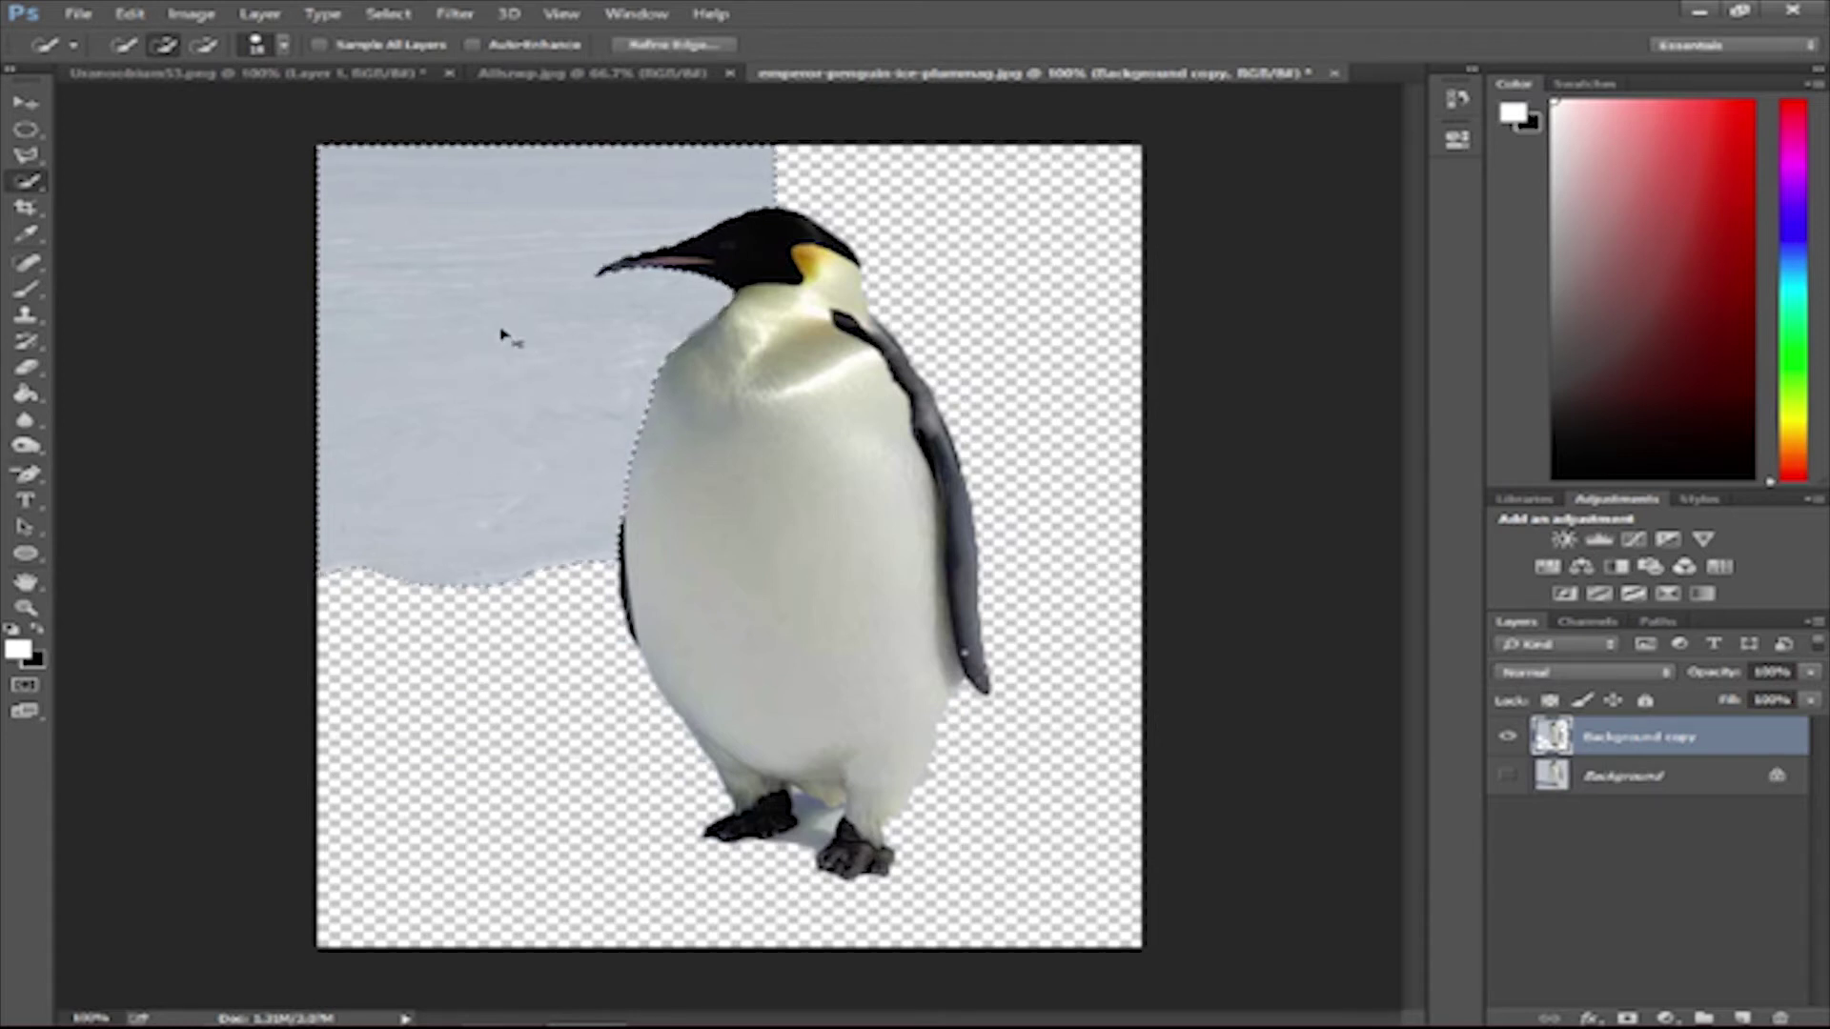
pyautogui.hotkey('ctrl', 'x')
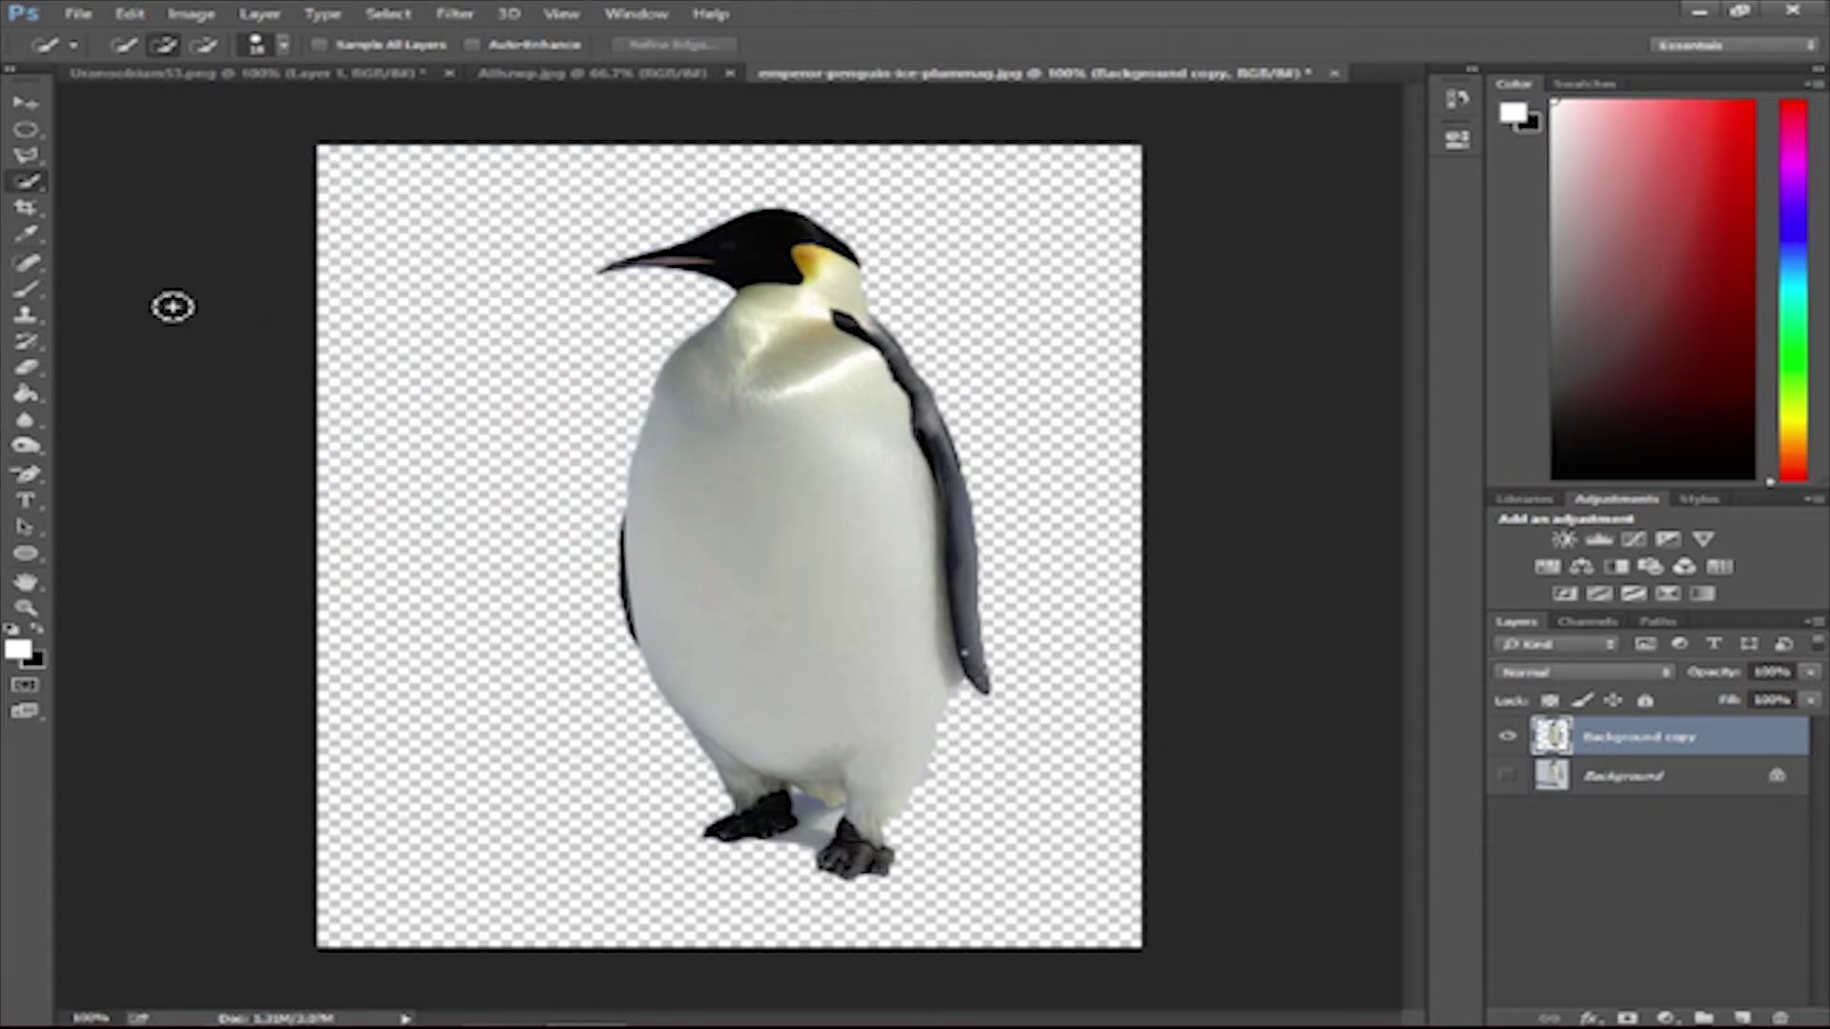
# - Select and delete the shadow patch between the penguin's feet, then deselect
pyautogui.click(26, 367)
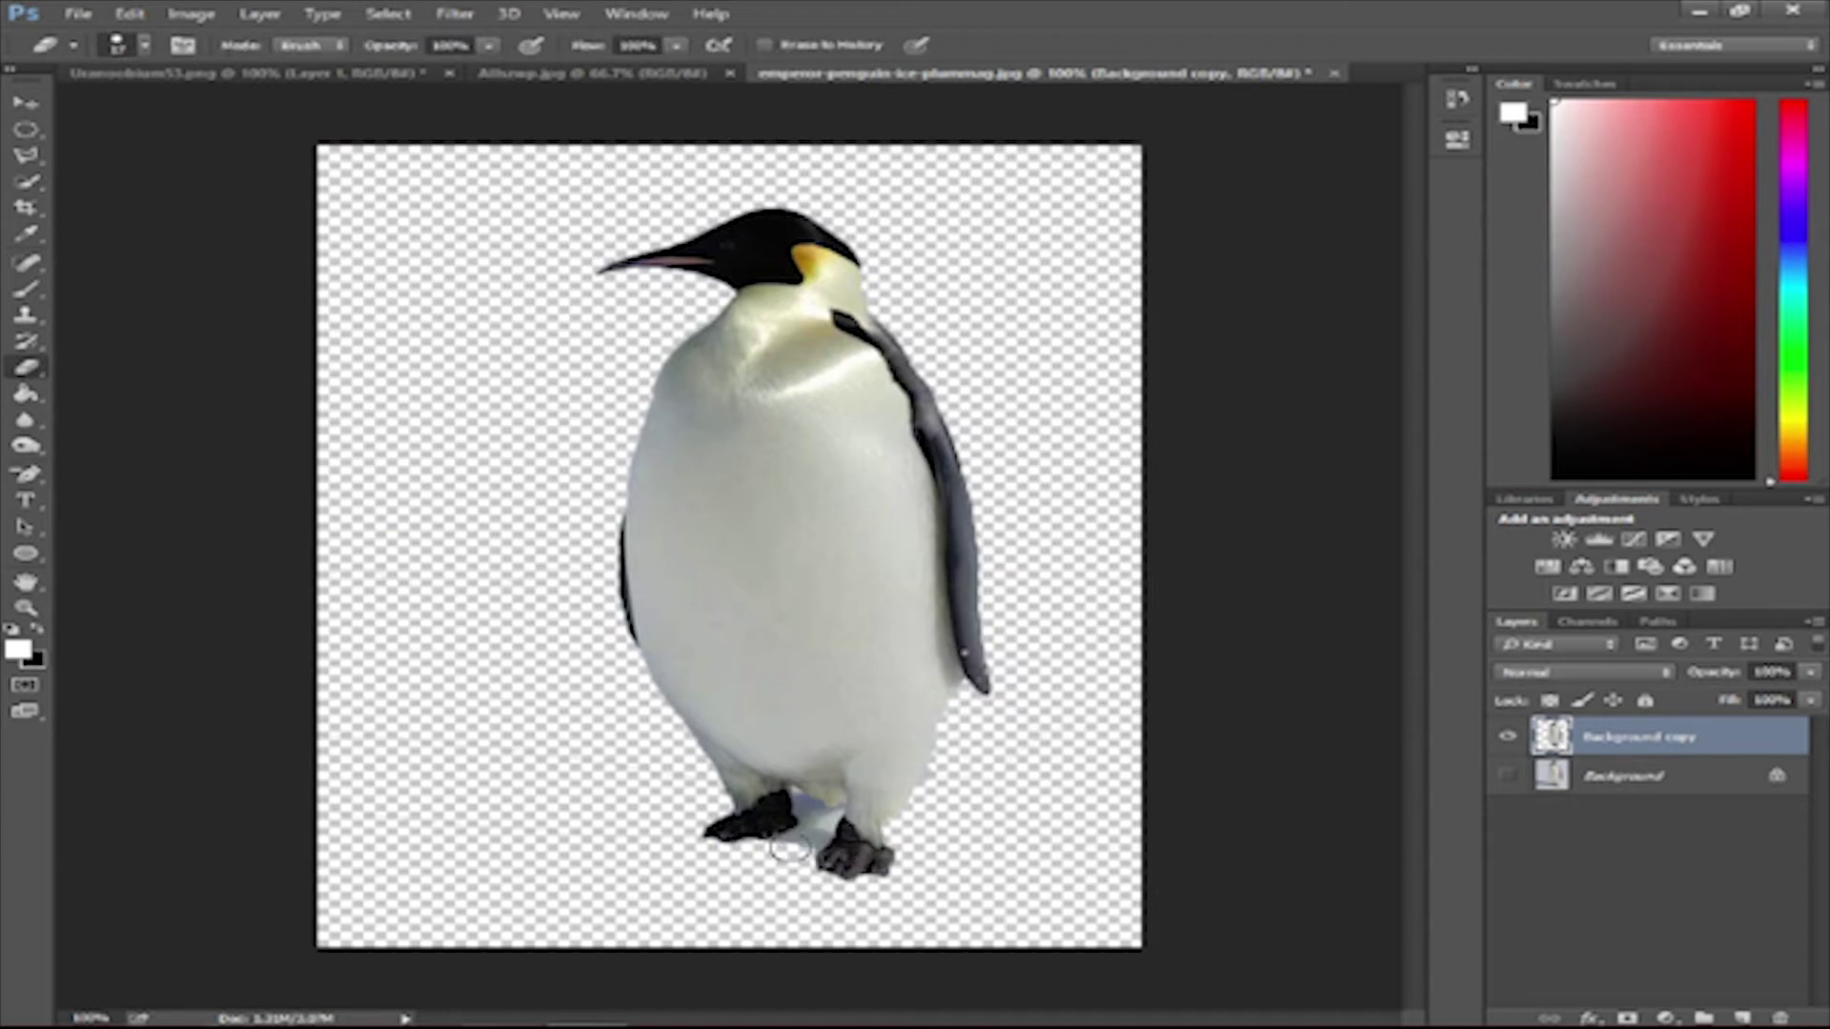
pyautogui.click(23, 188)
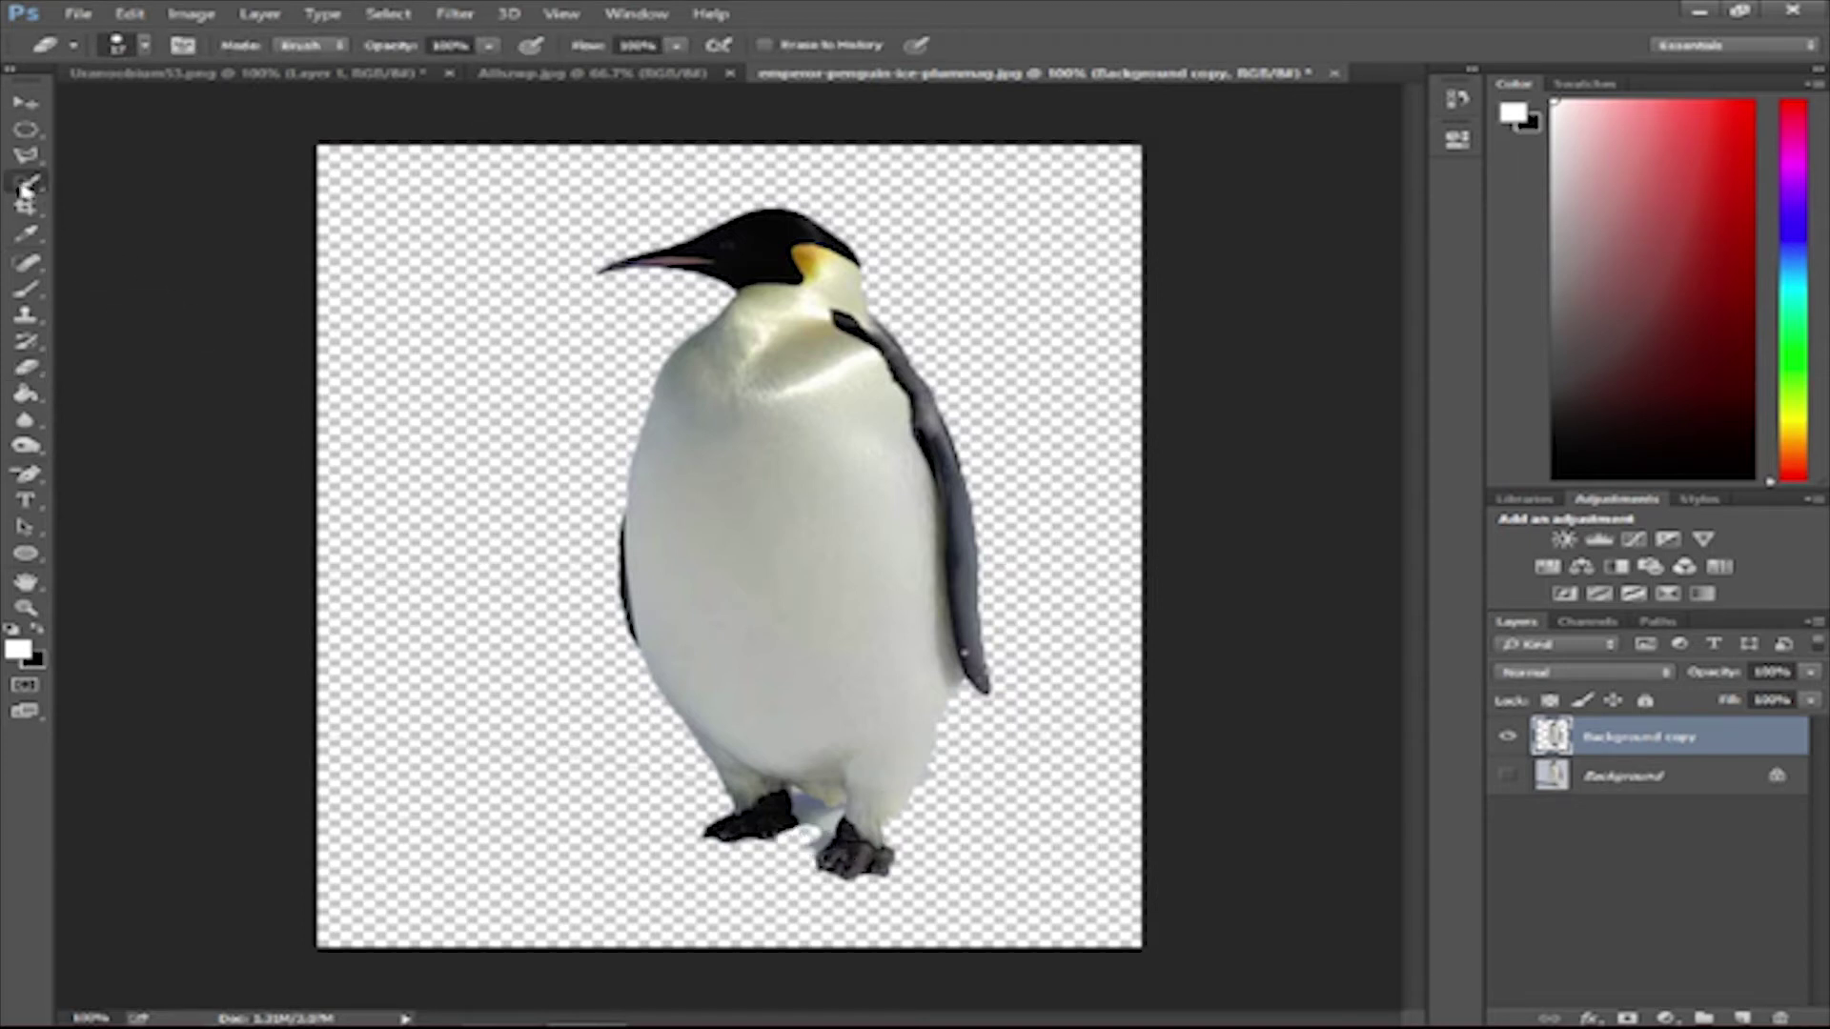
pyautogui.click(815, 815)
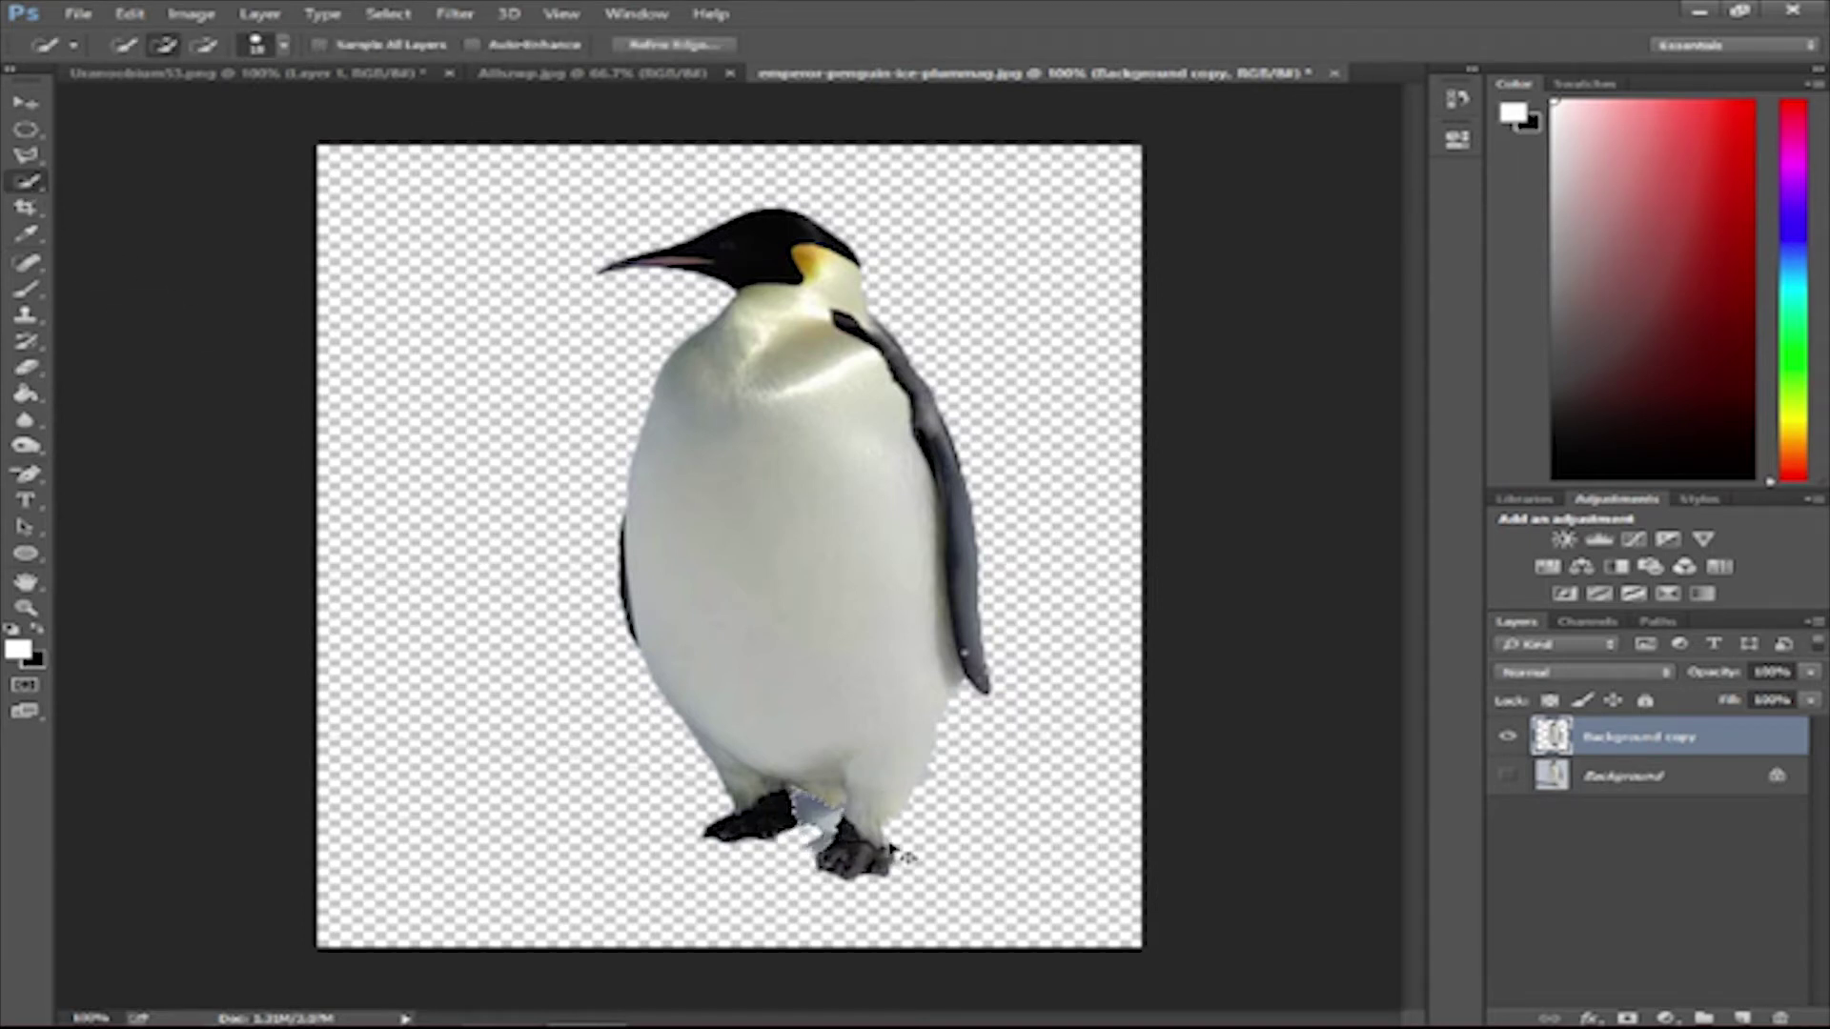
pyautogui.press('Delete')
pyautogui.hotkey('ctrl', 'd')
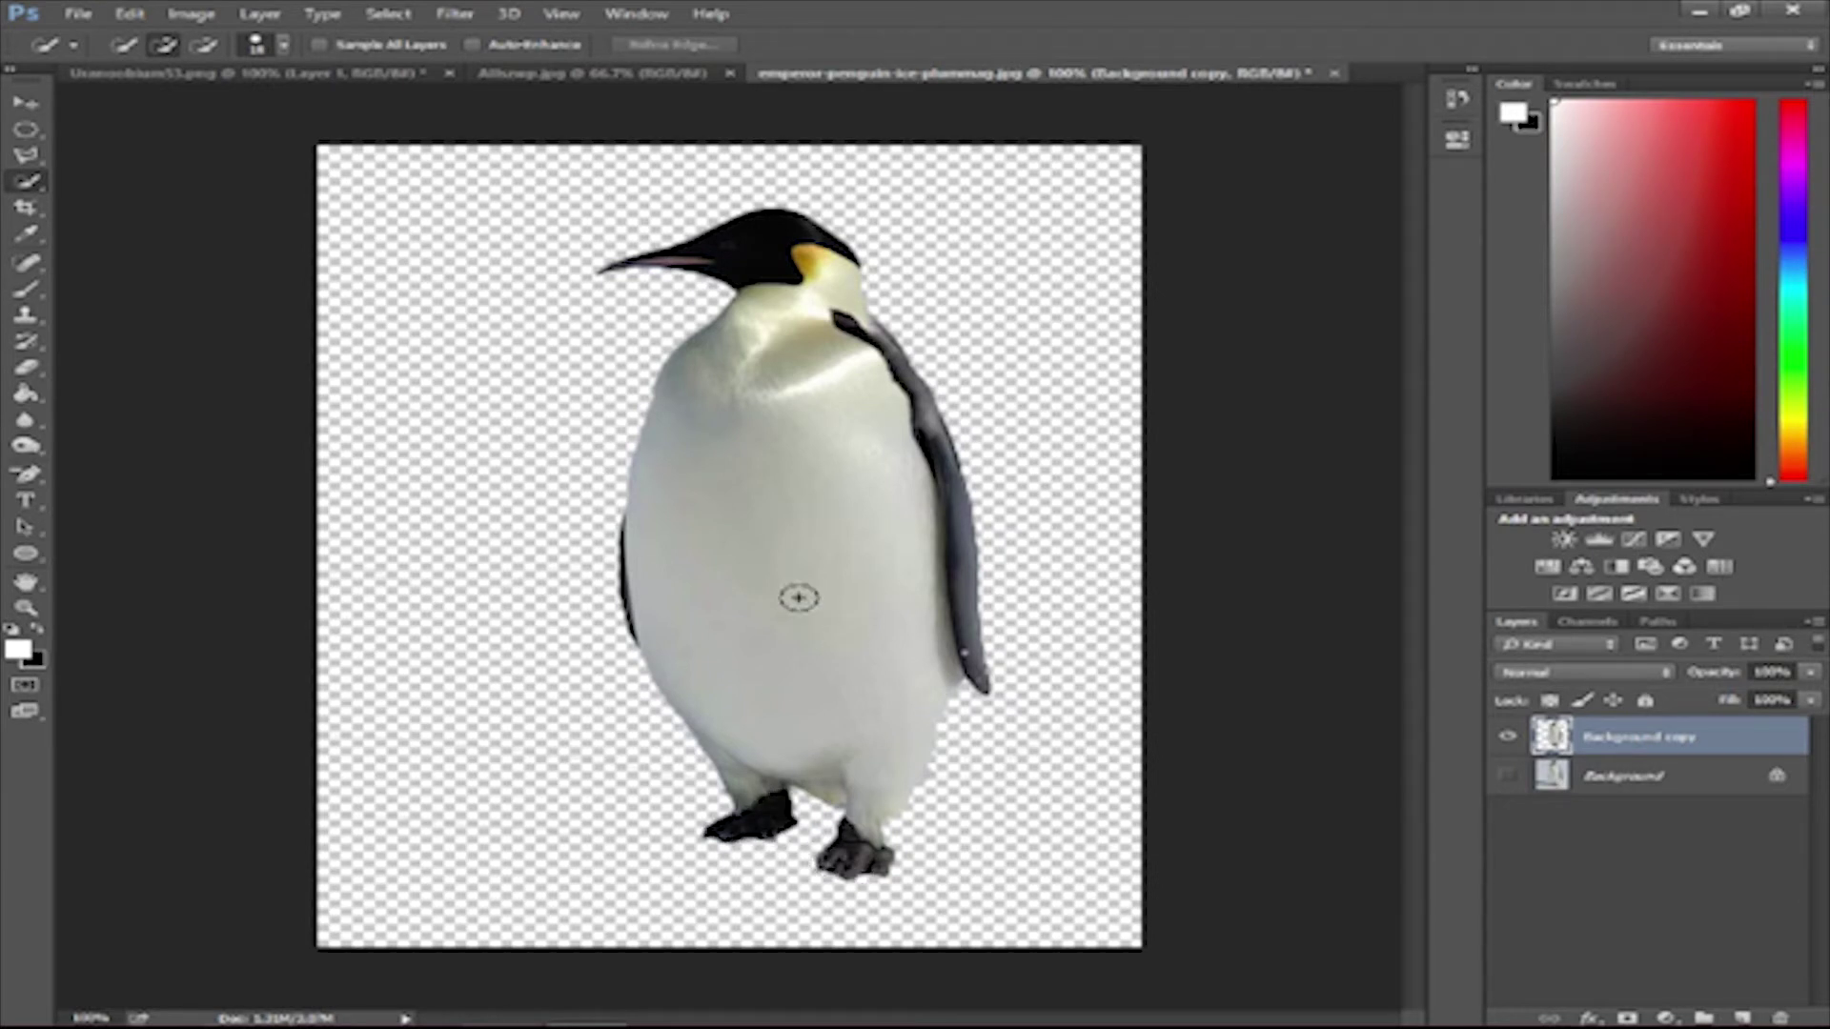
pyautogui.click(29, 103)
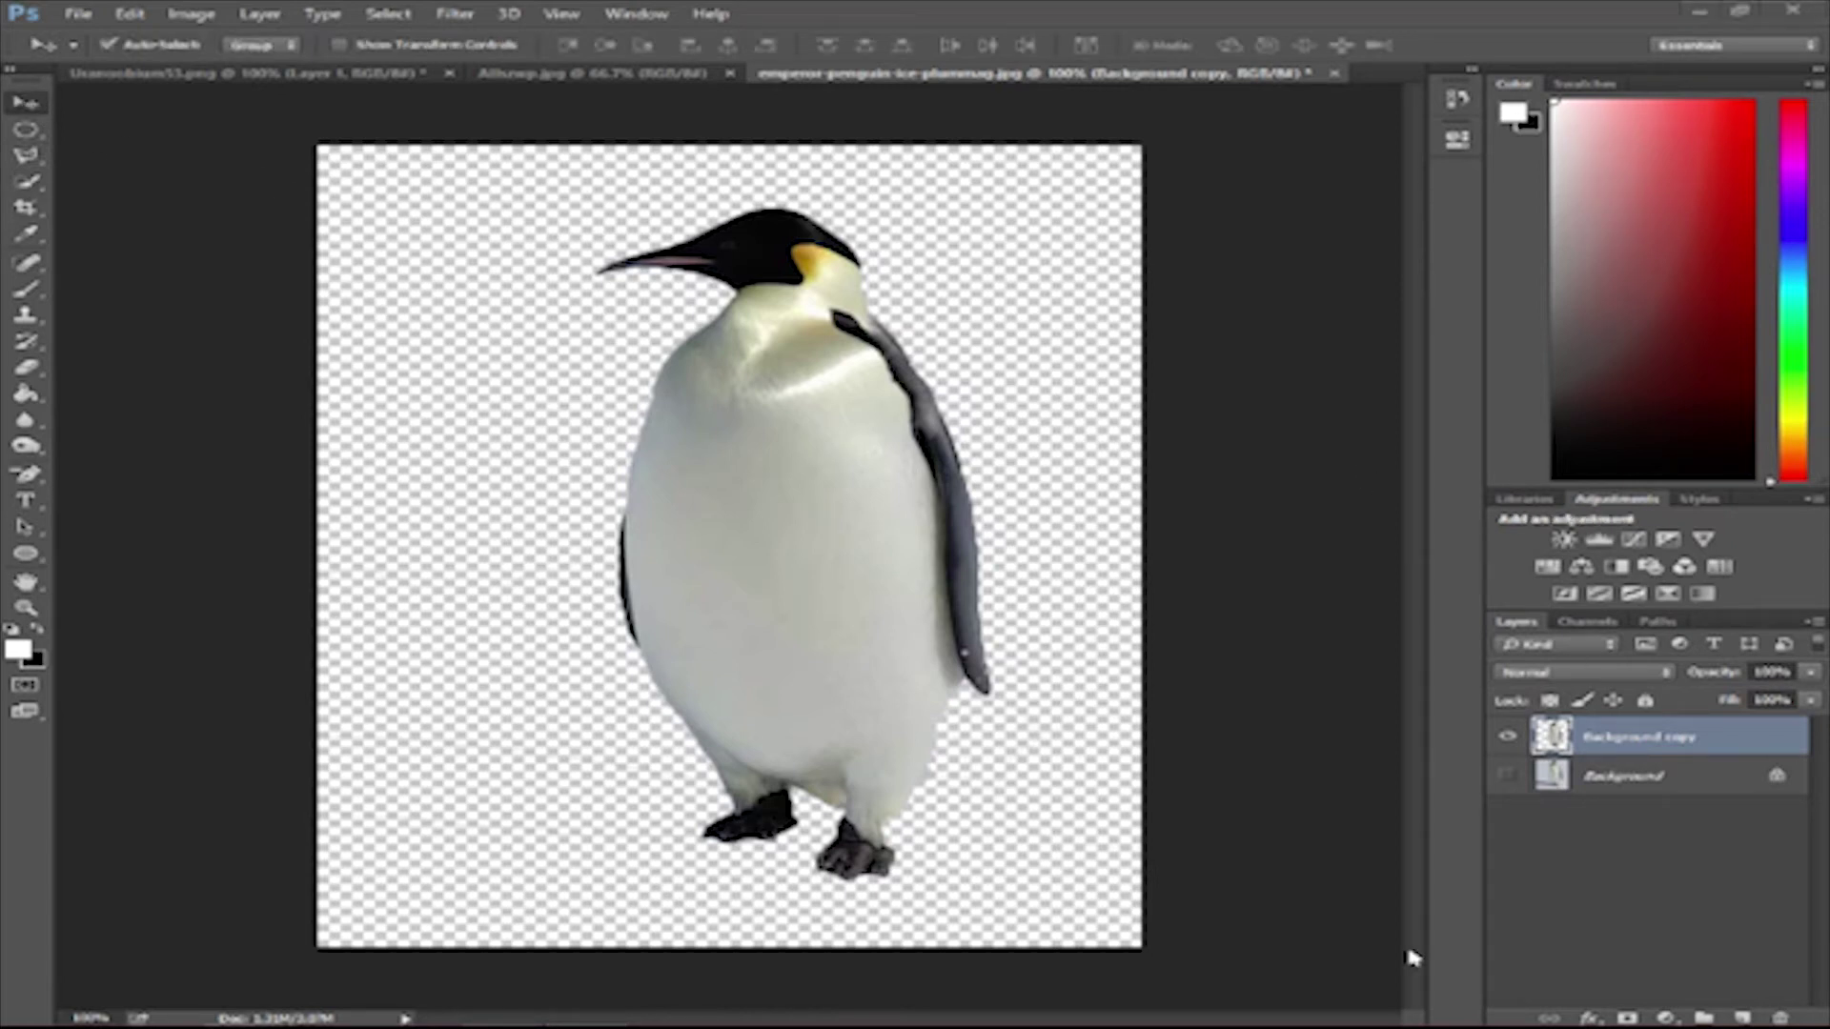
# - Add a new Layer 1 and clip it to the penguin's Background copy layer
pyautogui.click(1689, 917)
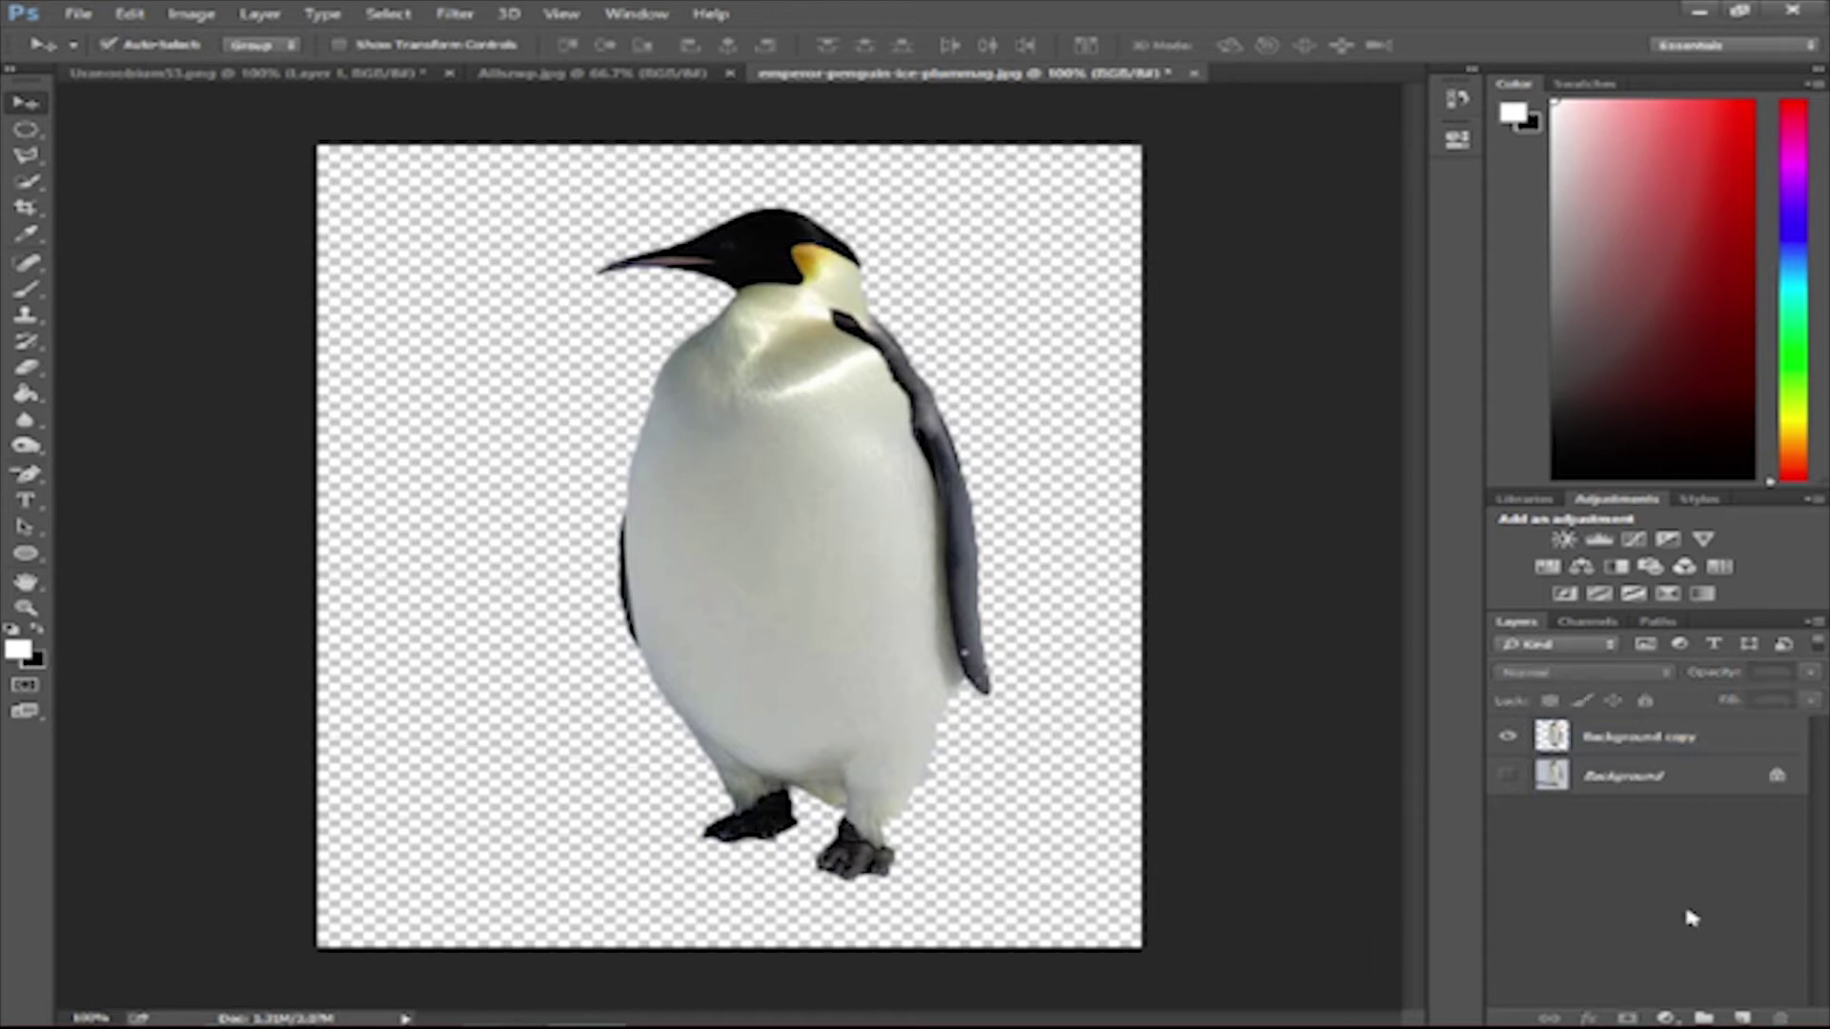
pyautogui.click(1742, 1016)
pyautogui.rightClick(1648, 772)
pyautogui.press('Escape')
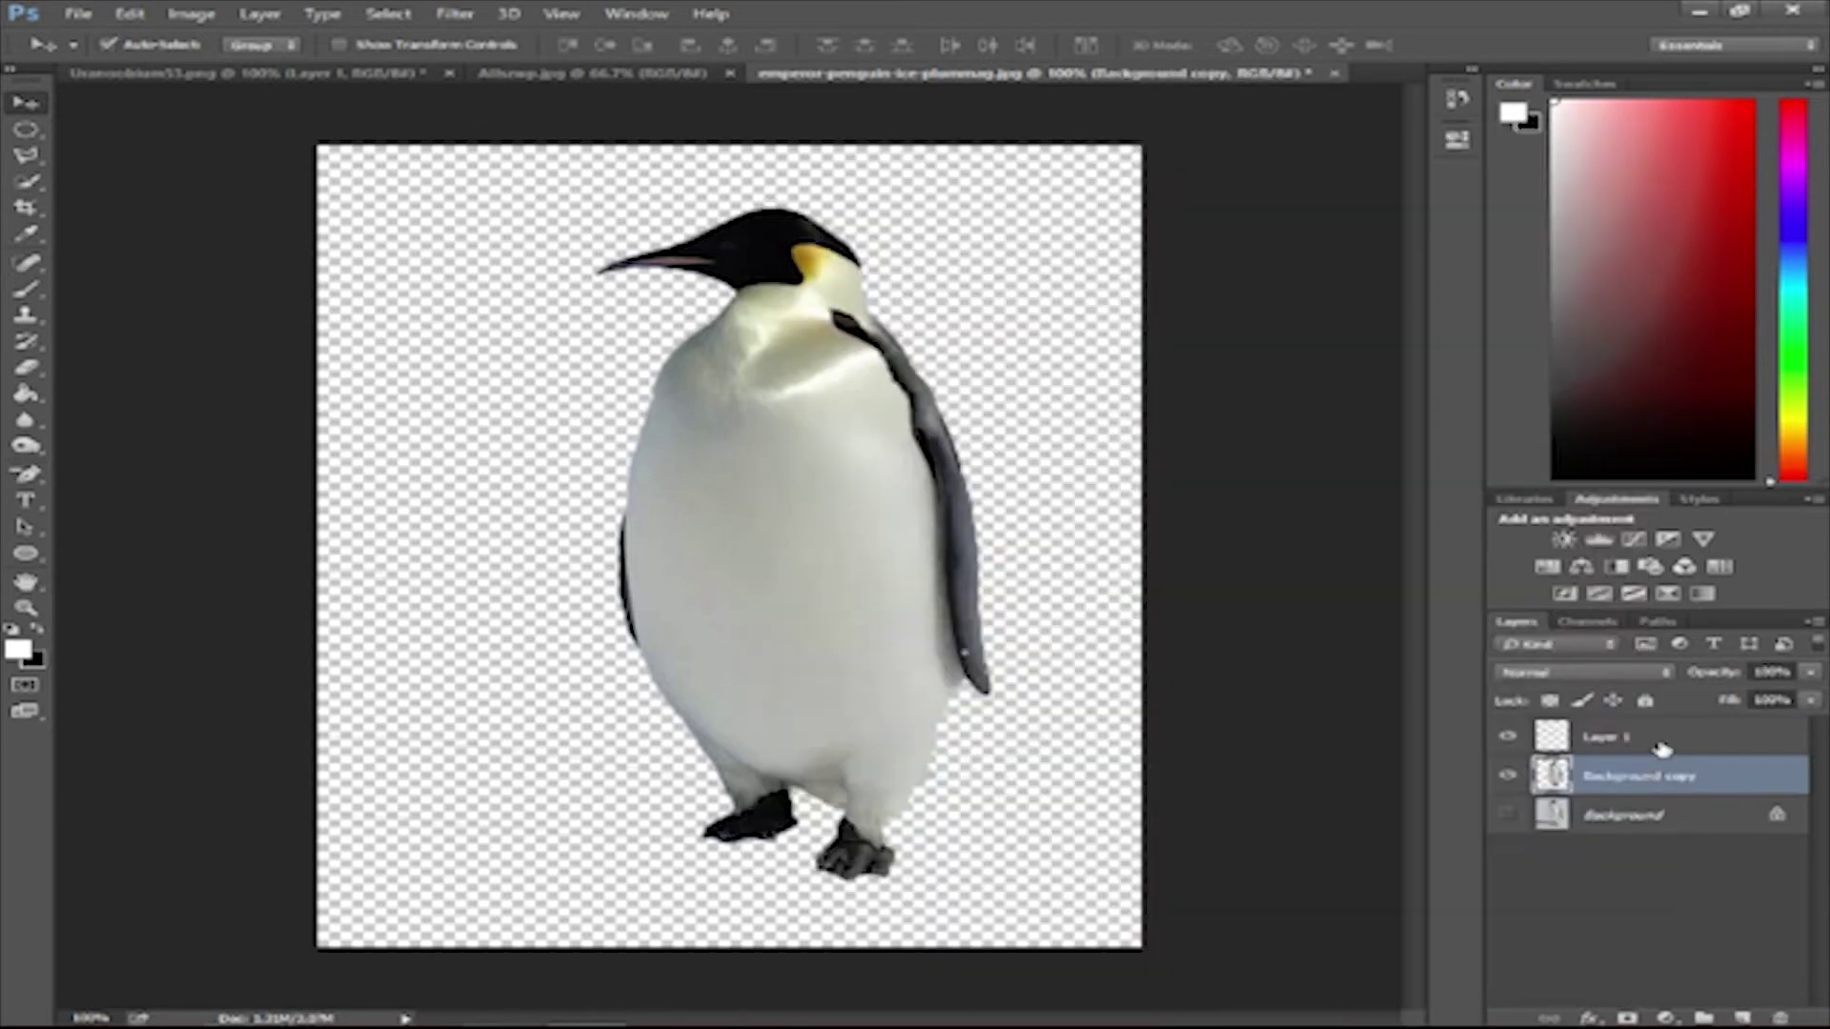
pyautogui.rightClick(1644, 736)
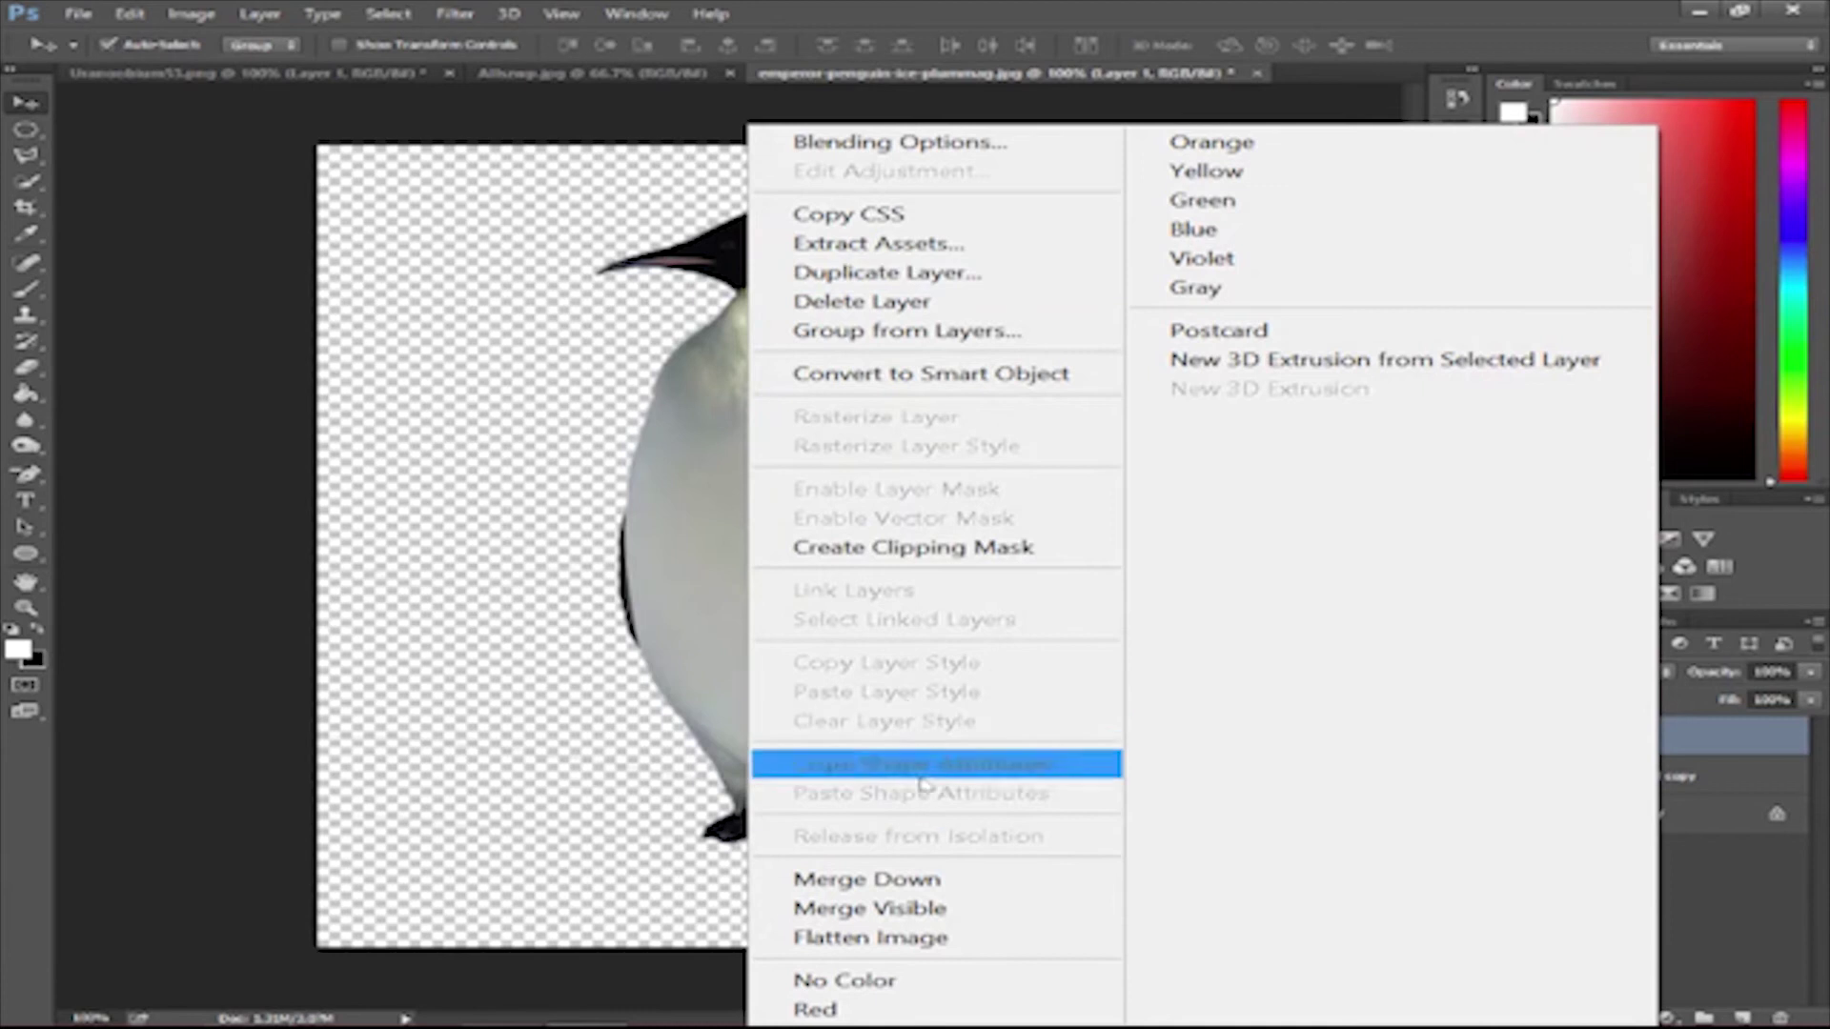
pyautogui.click(956, 566)
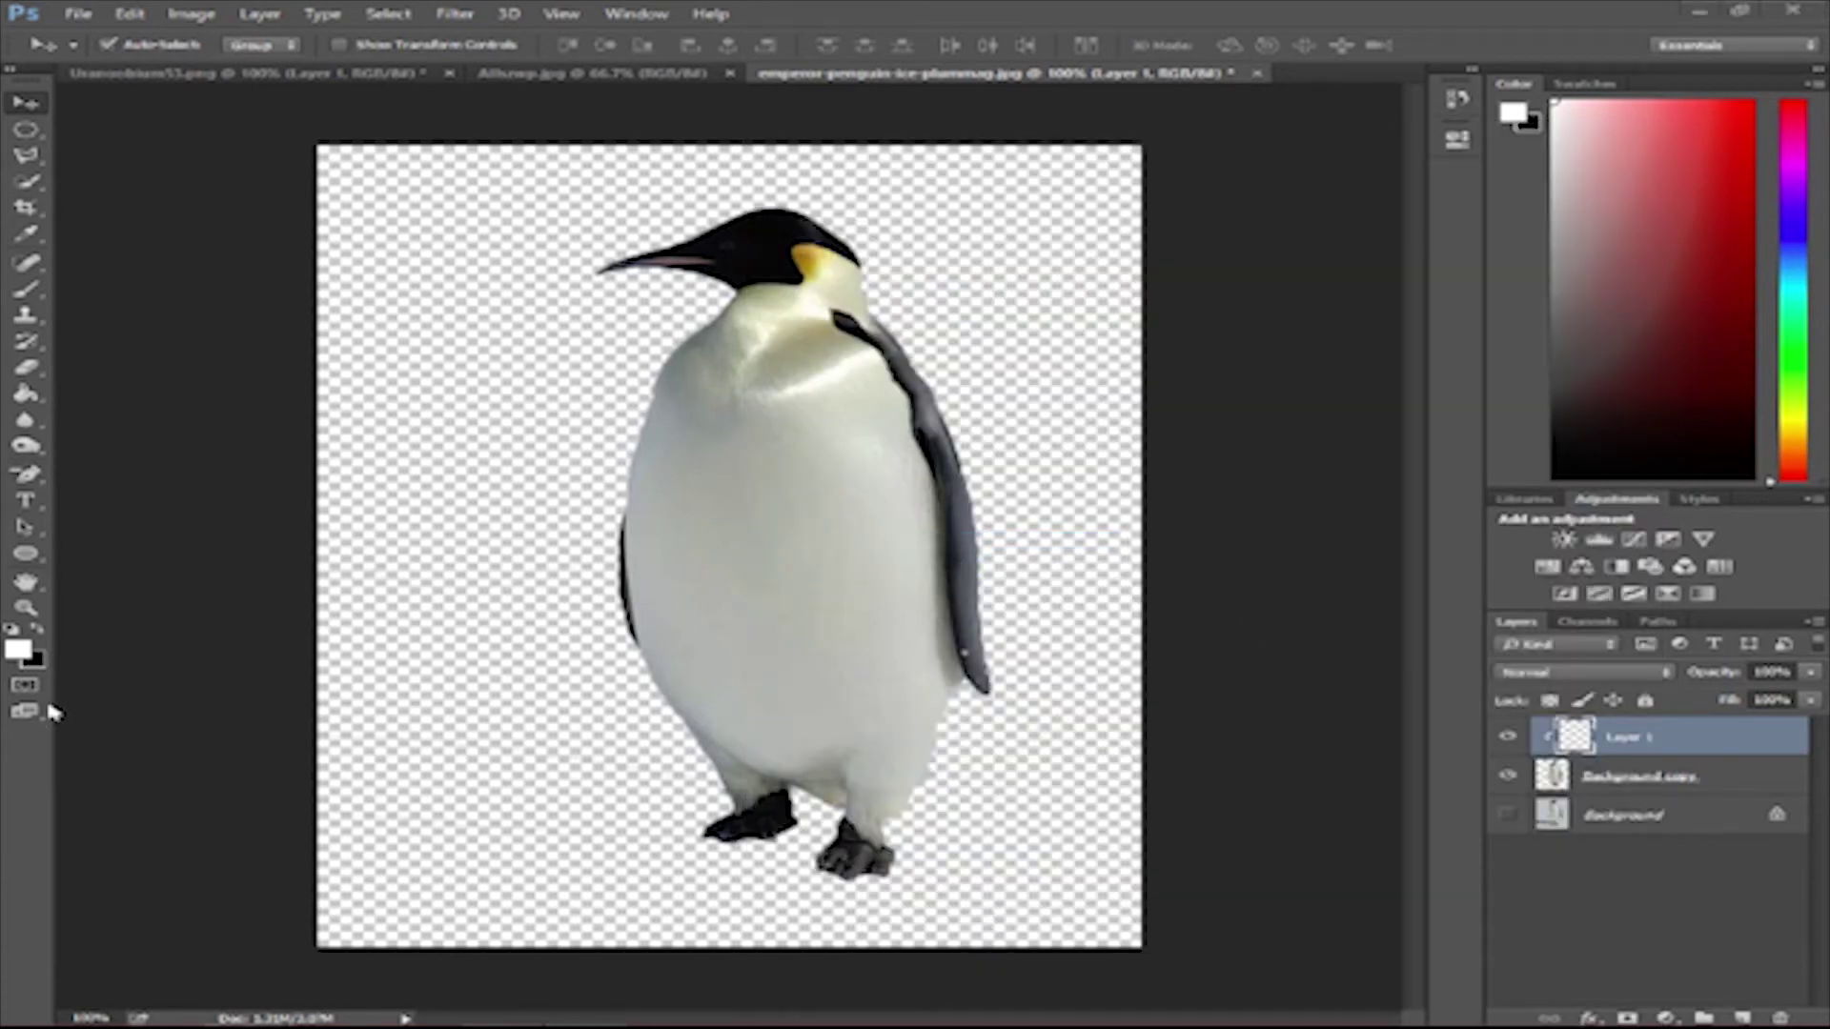
# - Set black as foreground and Paint Bucket fill the clipped Layer 1 over the penguin
pyautogui.click(38, 631)
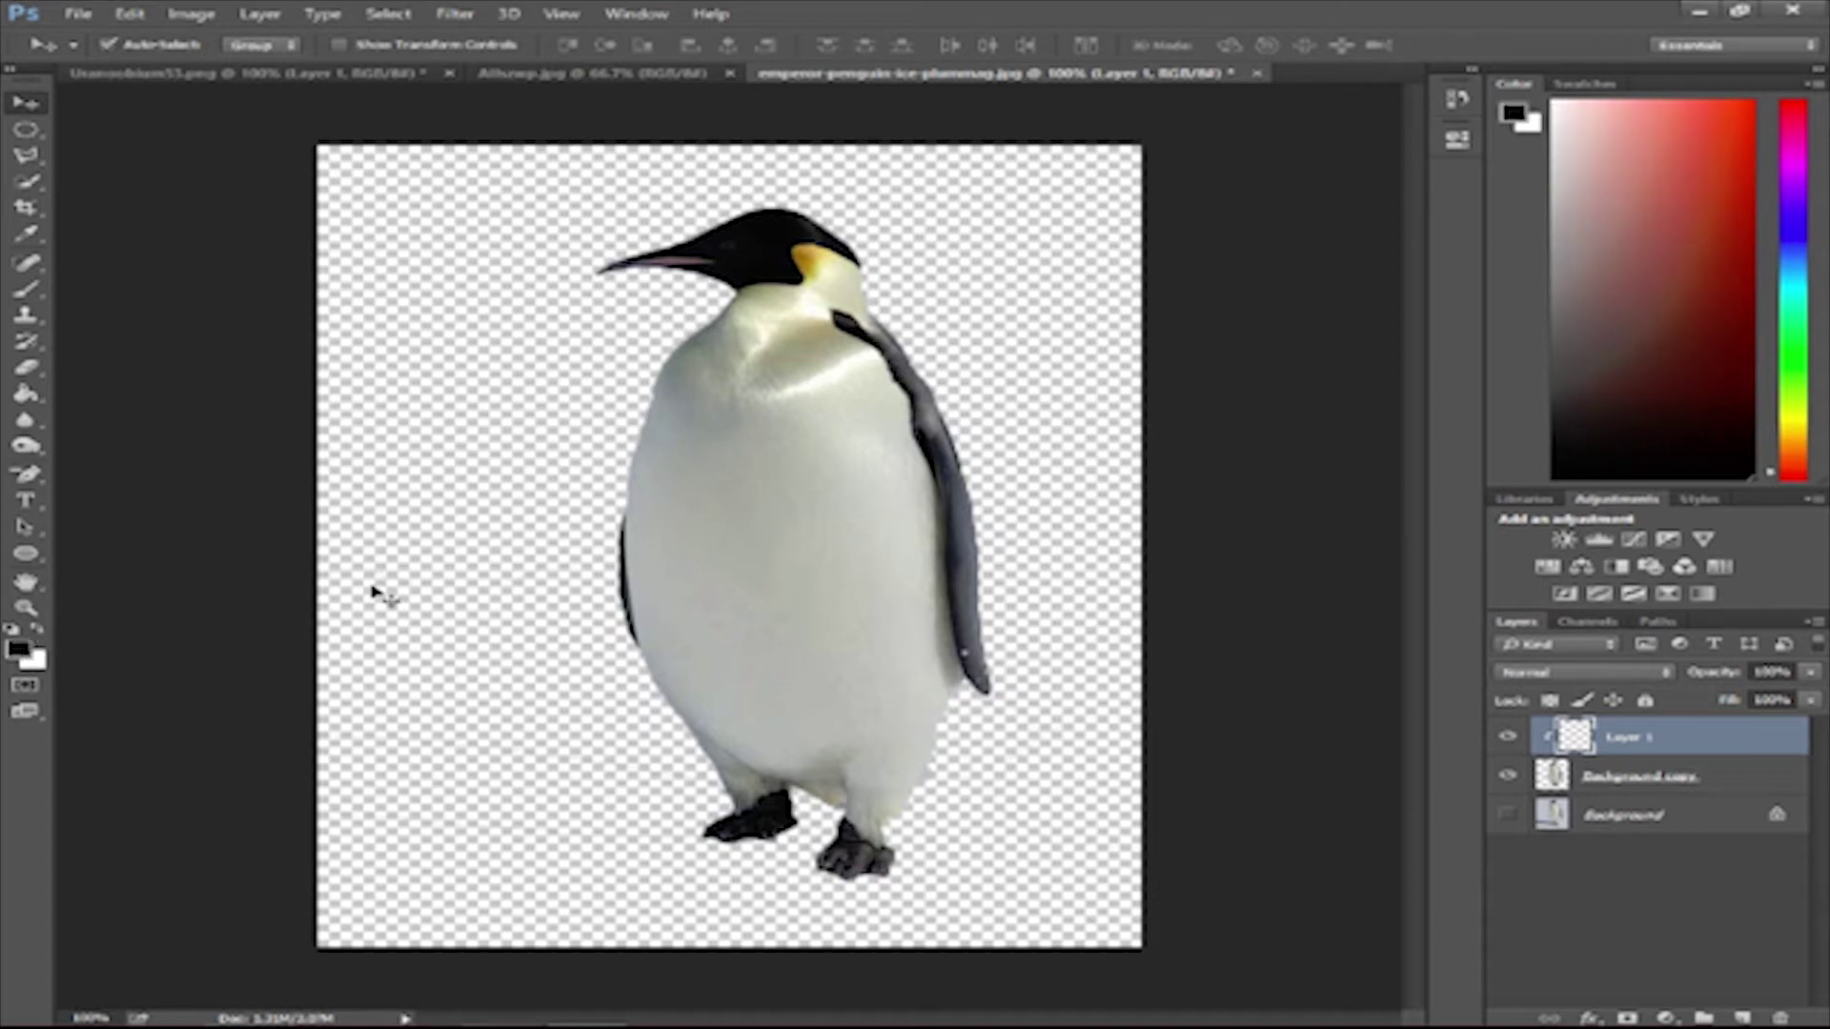
pyautogui.click(25, 393)
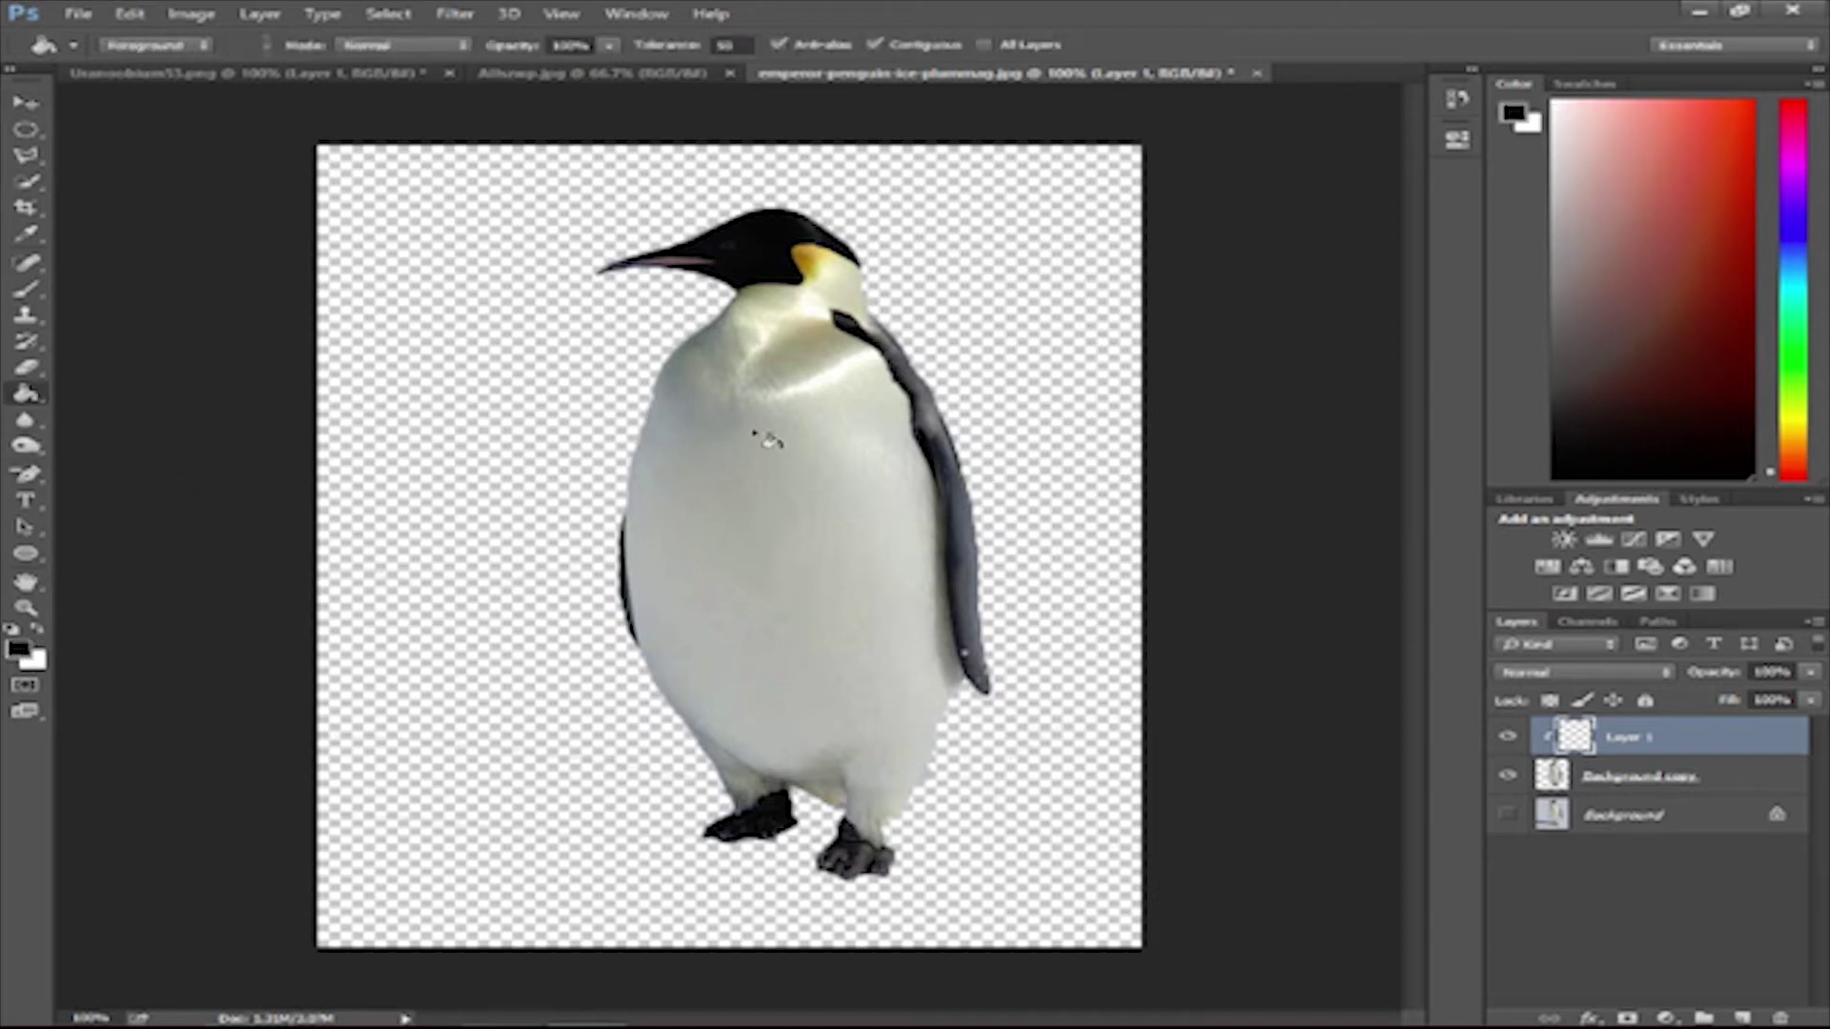
pyautogui.click(828, 530)
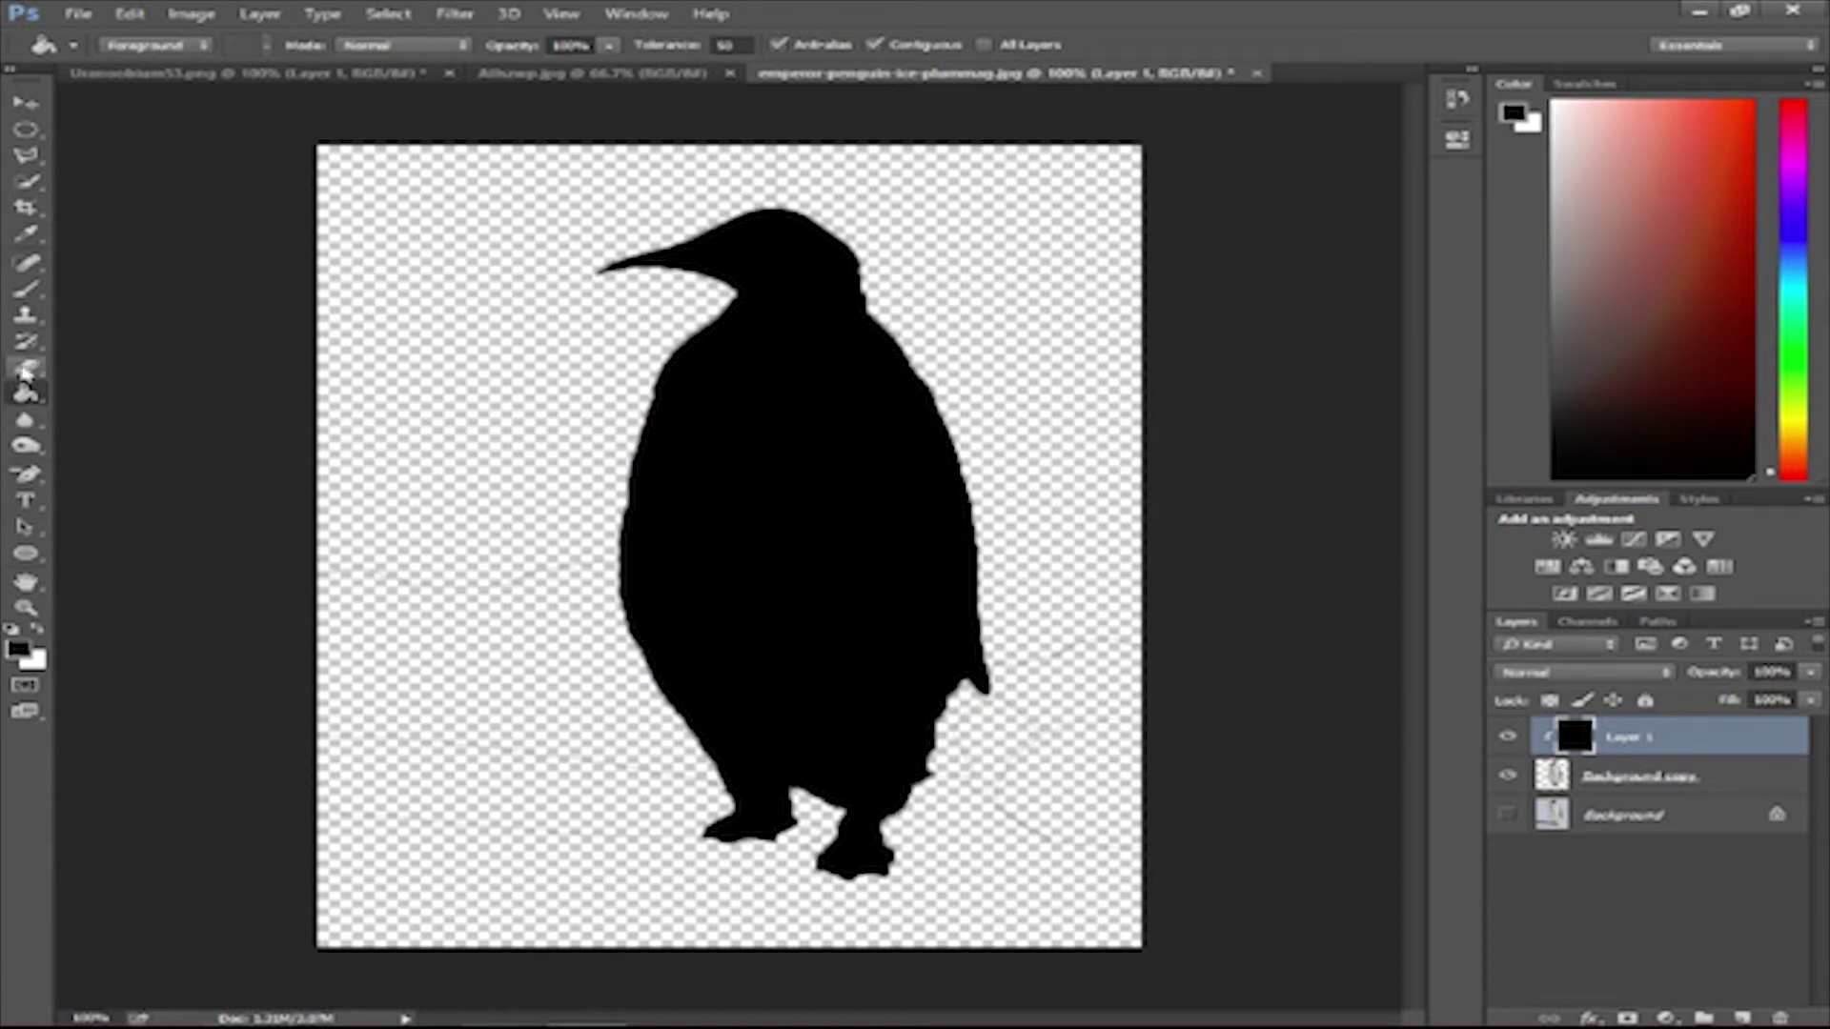
pyautogui.click(26, 367)
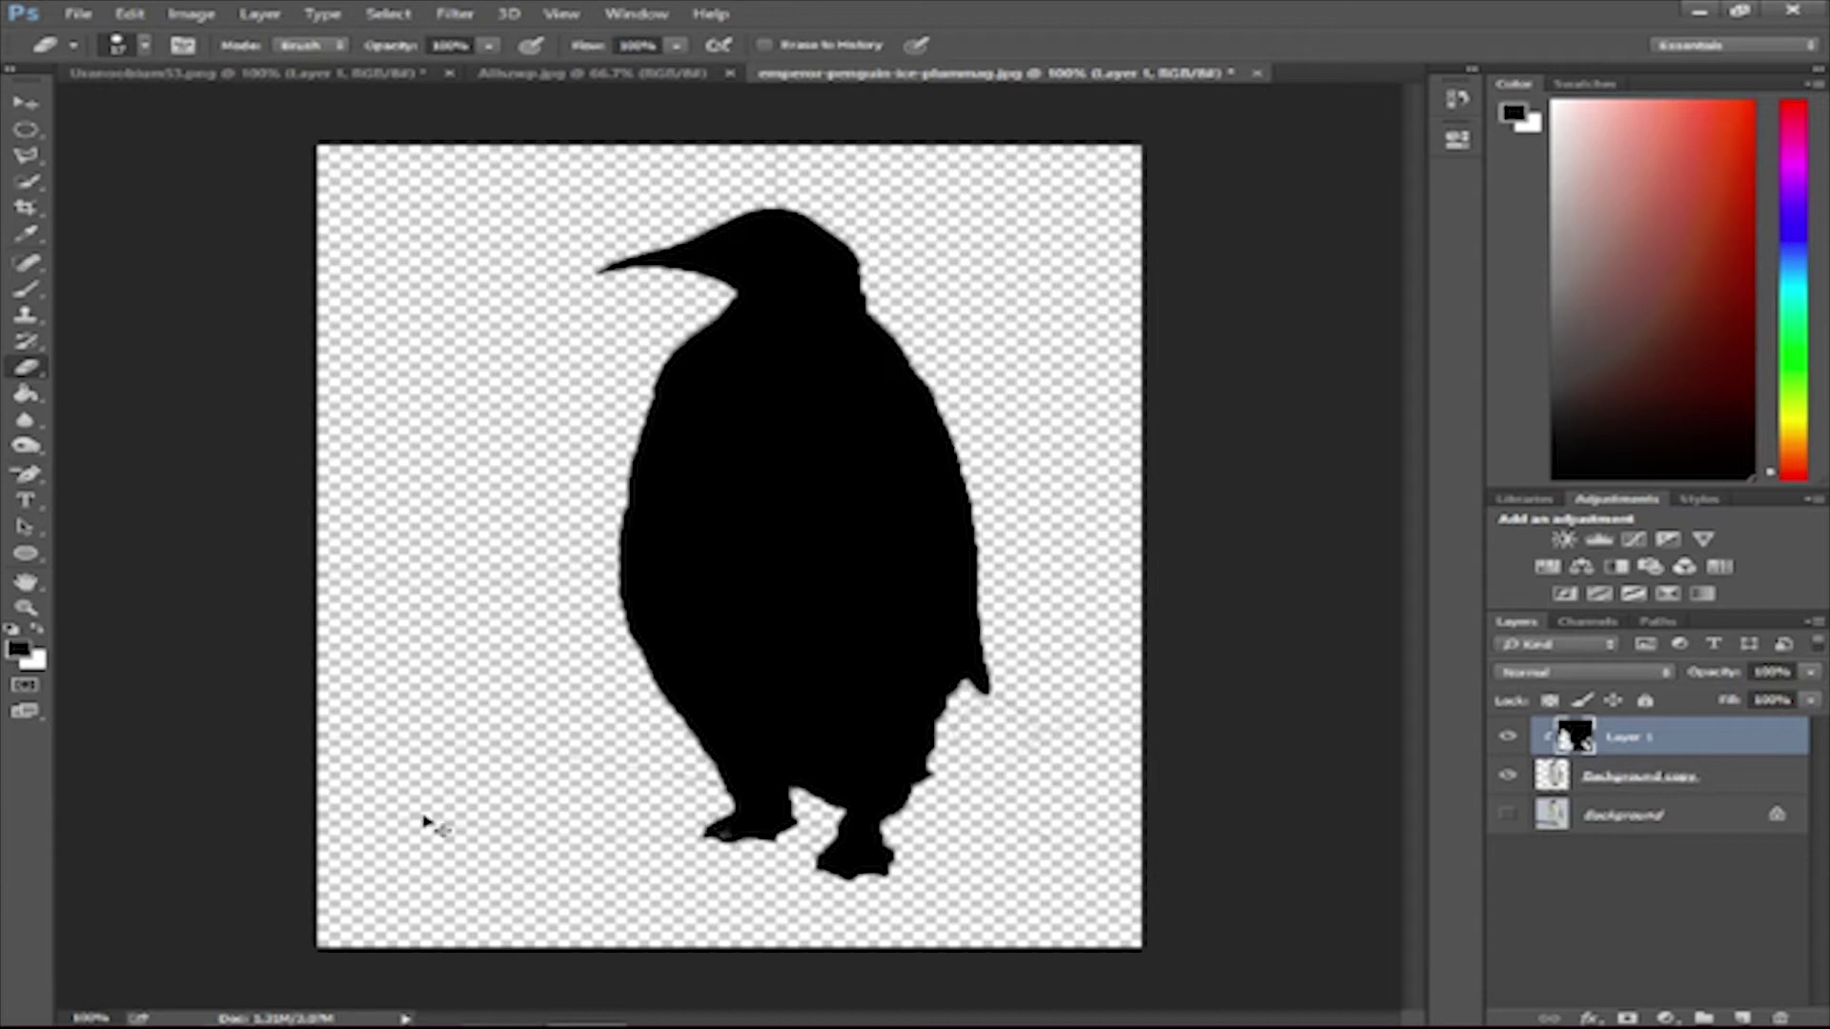
# - Step back three eraser strokes, then erase the faint line right of the penguin on Background copy
pyautogui.click(130, 13)
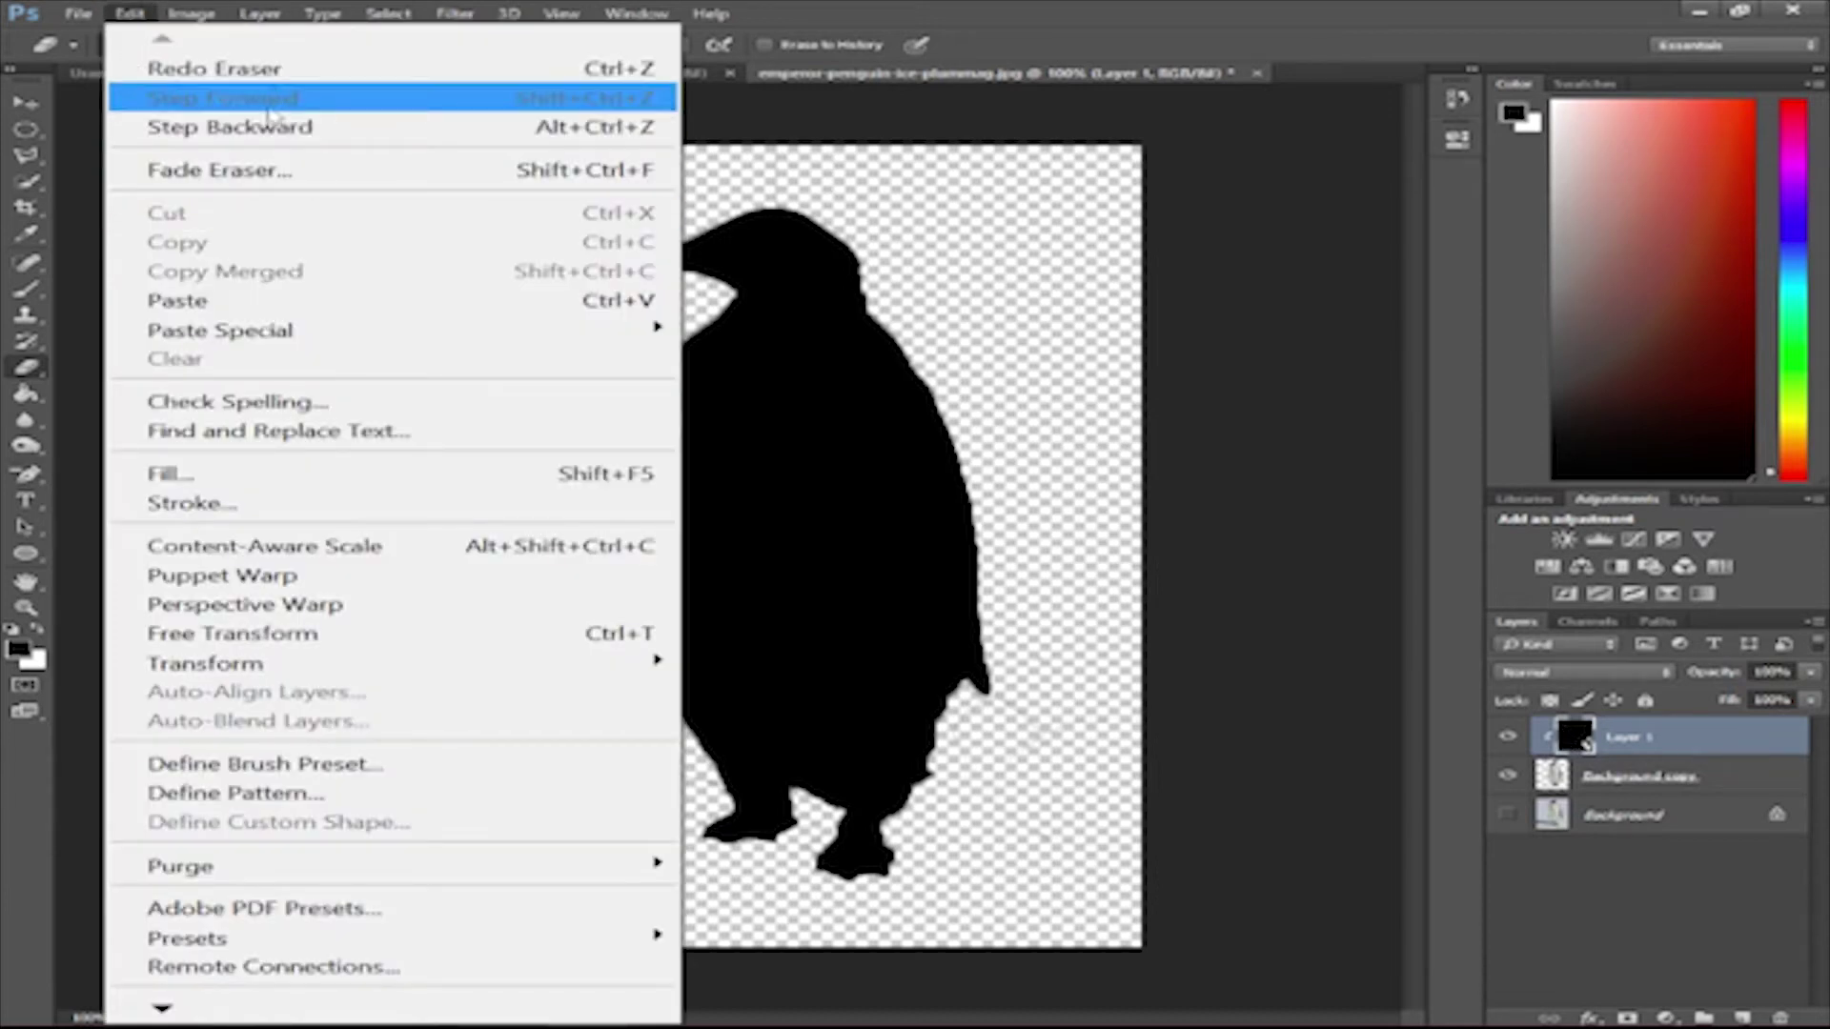
pyautogui.click(276, 124)
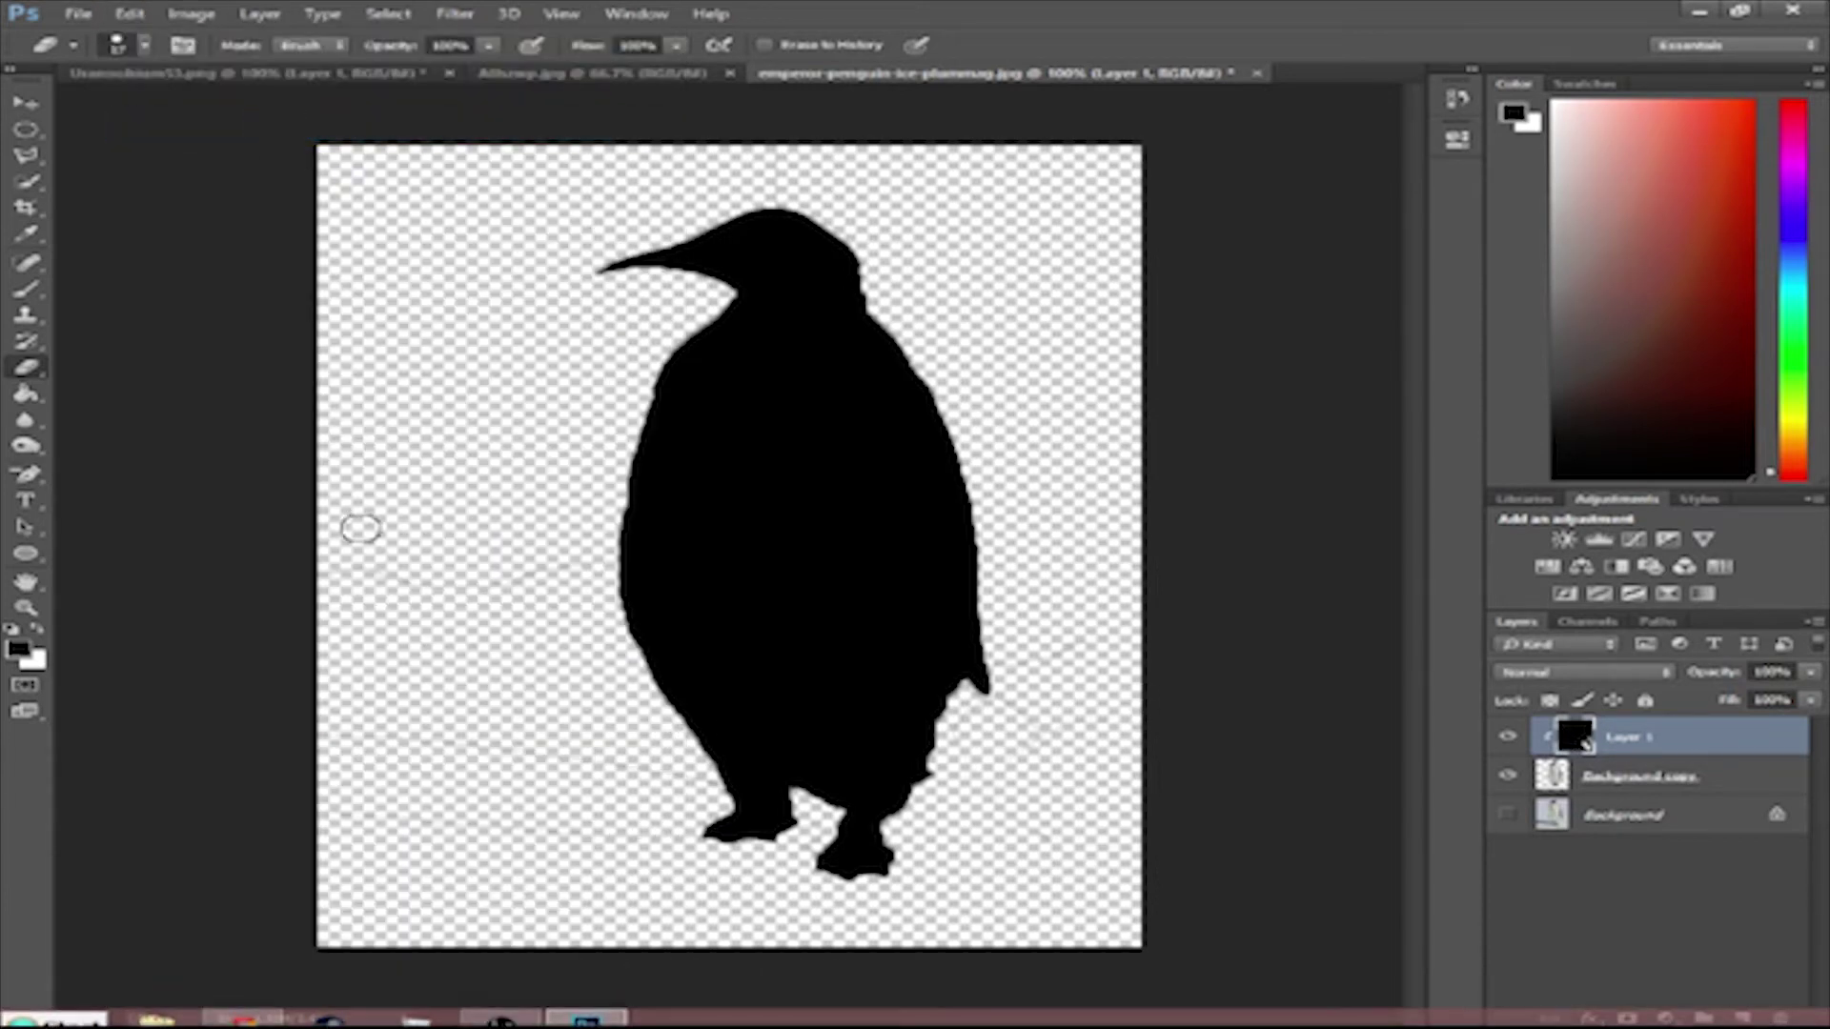
pyautogui.click(130, 11)
pyautogui.click(179, 127)
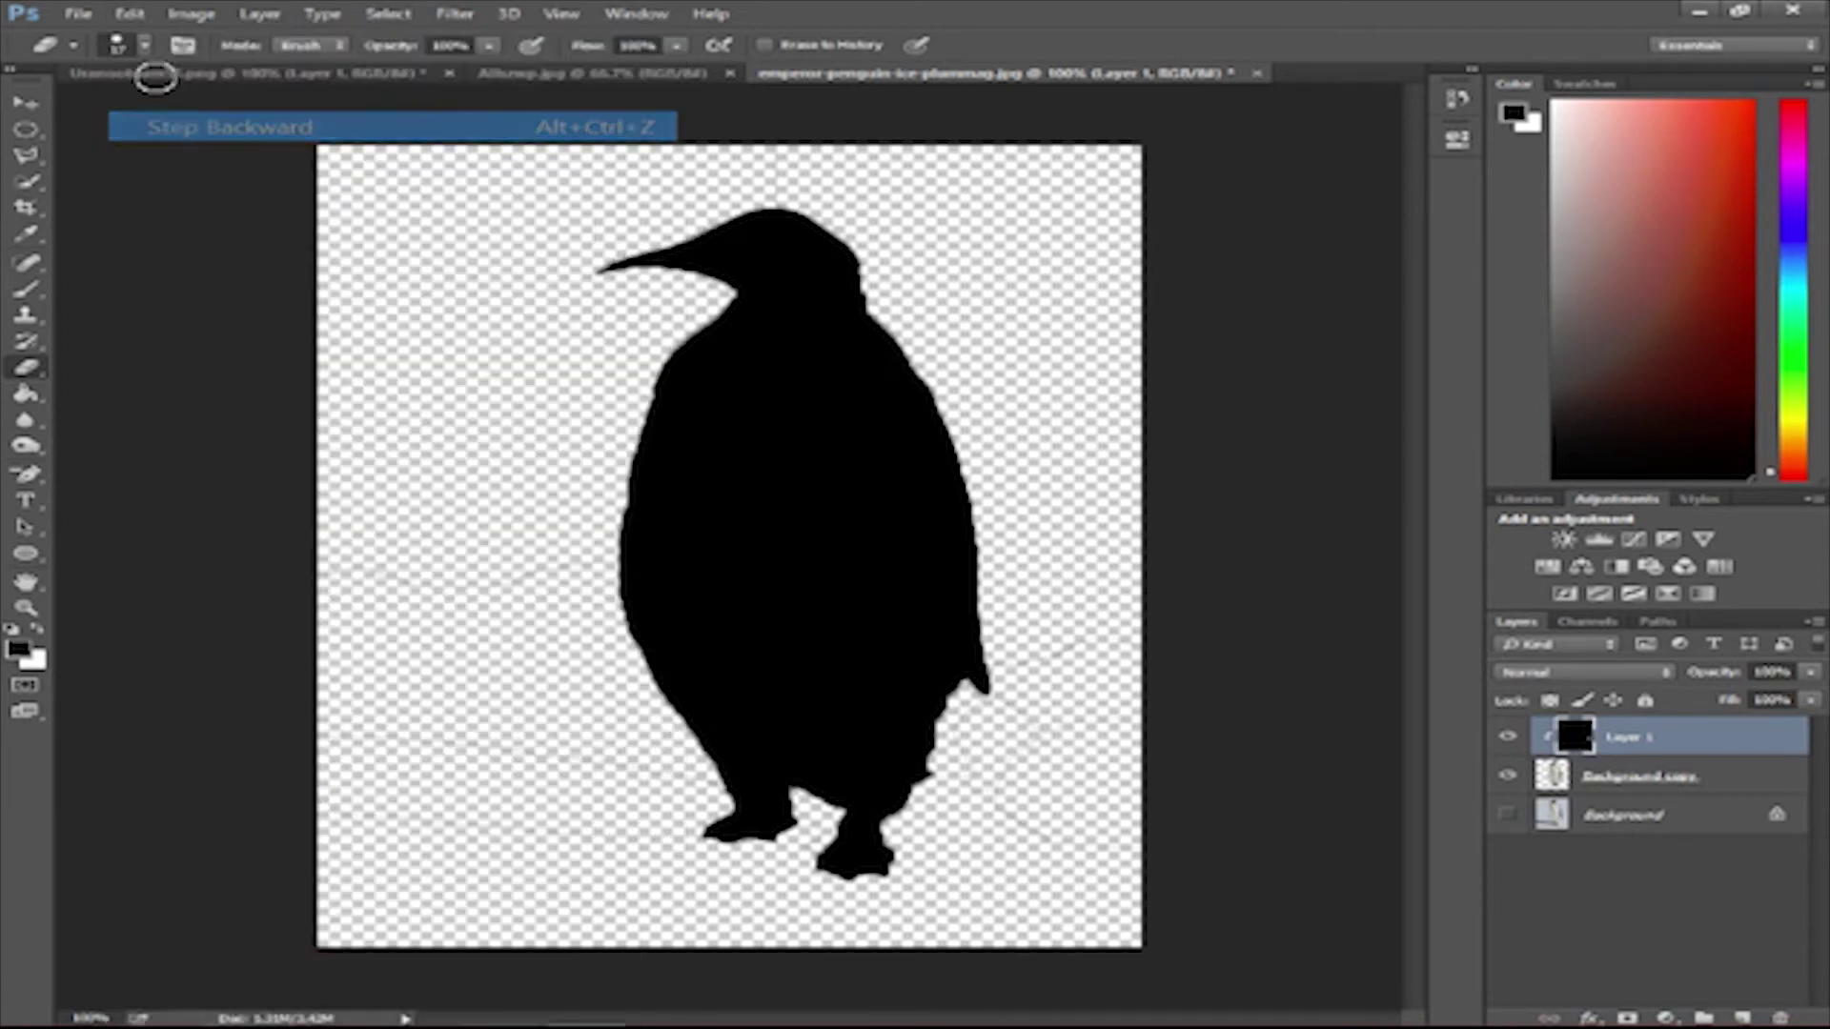
pyautogui.click(130, 14)
pyautogui.click(178, 127)
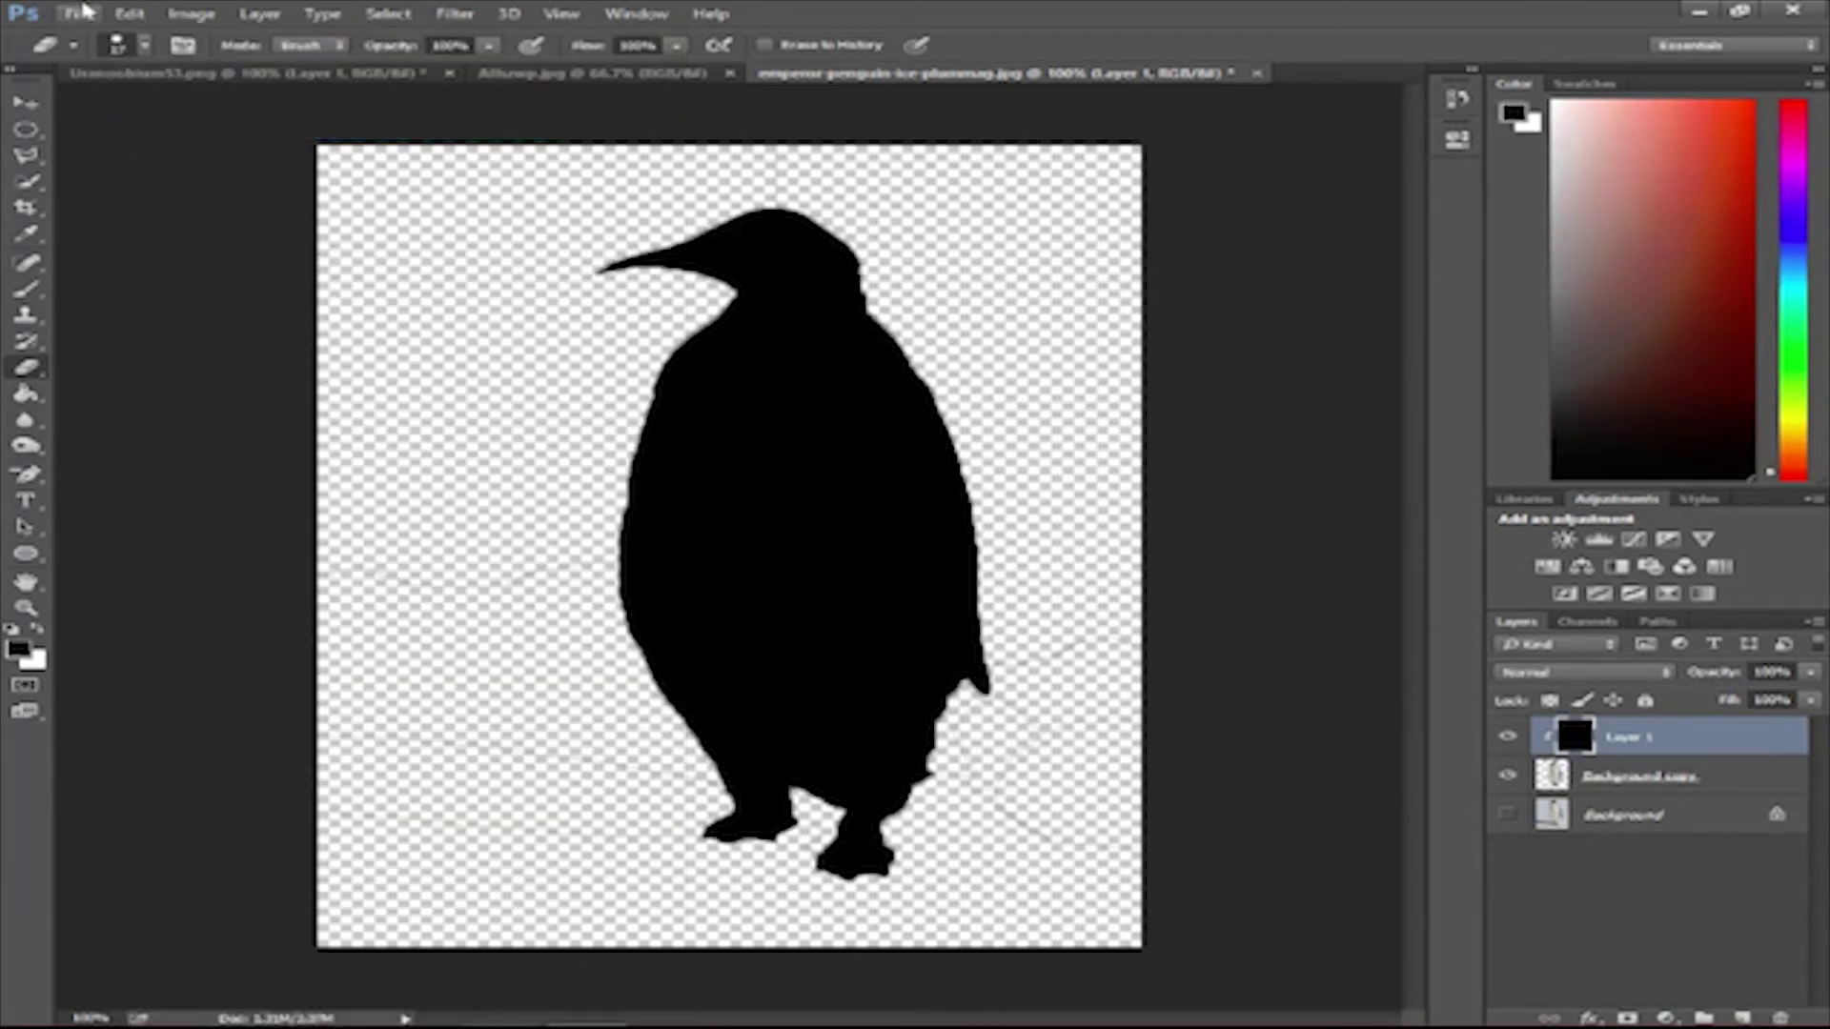
pyautogui.click(1736, 774)
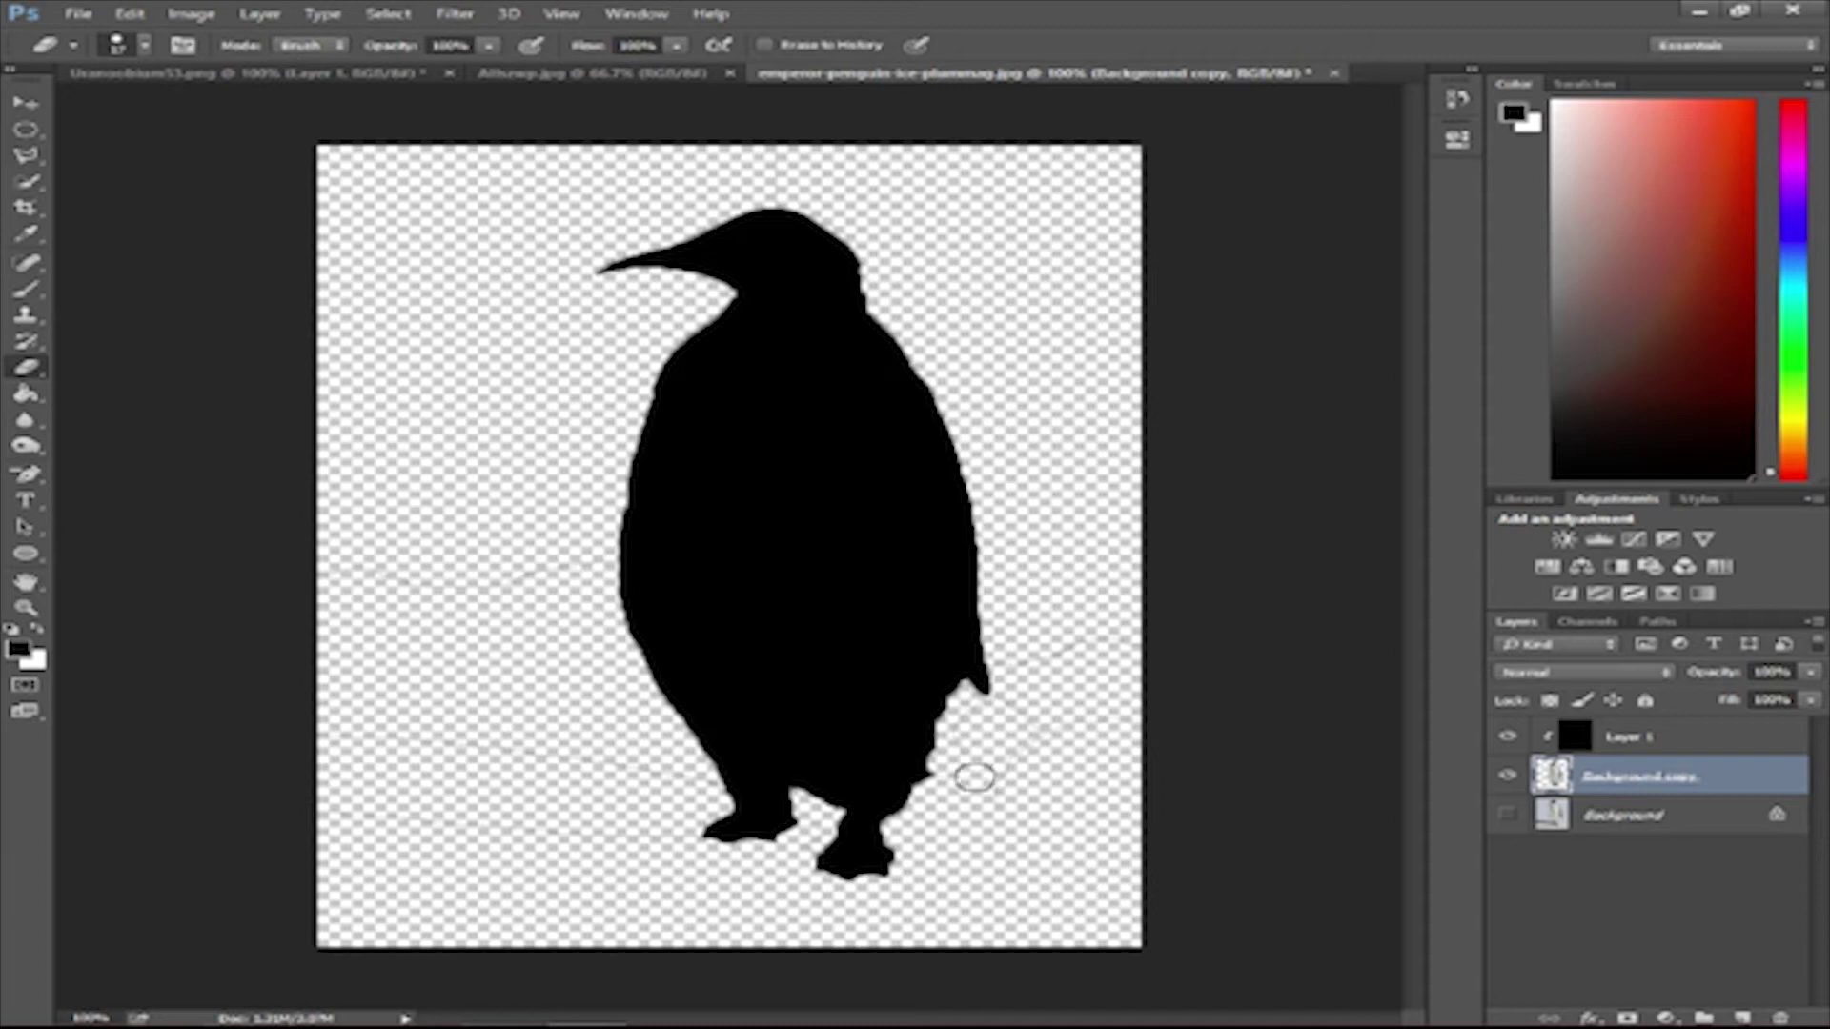
pyautogui.moveTo(1054, 711)
pyautogui.mouseDown()
pyautogui.moveTo(1099, 645)
pyautogui.moveTo(1013, 673)
pyautogui.mouseUp()
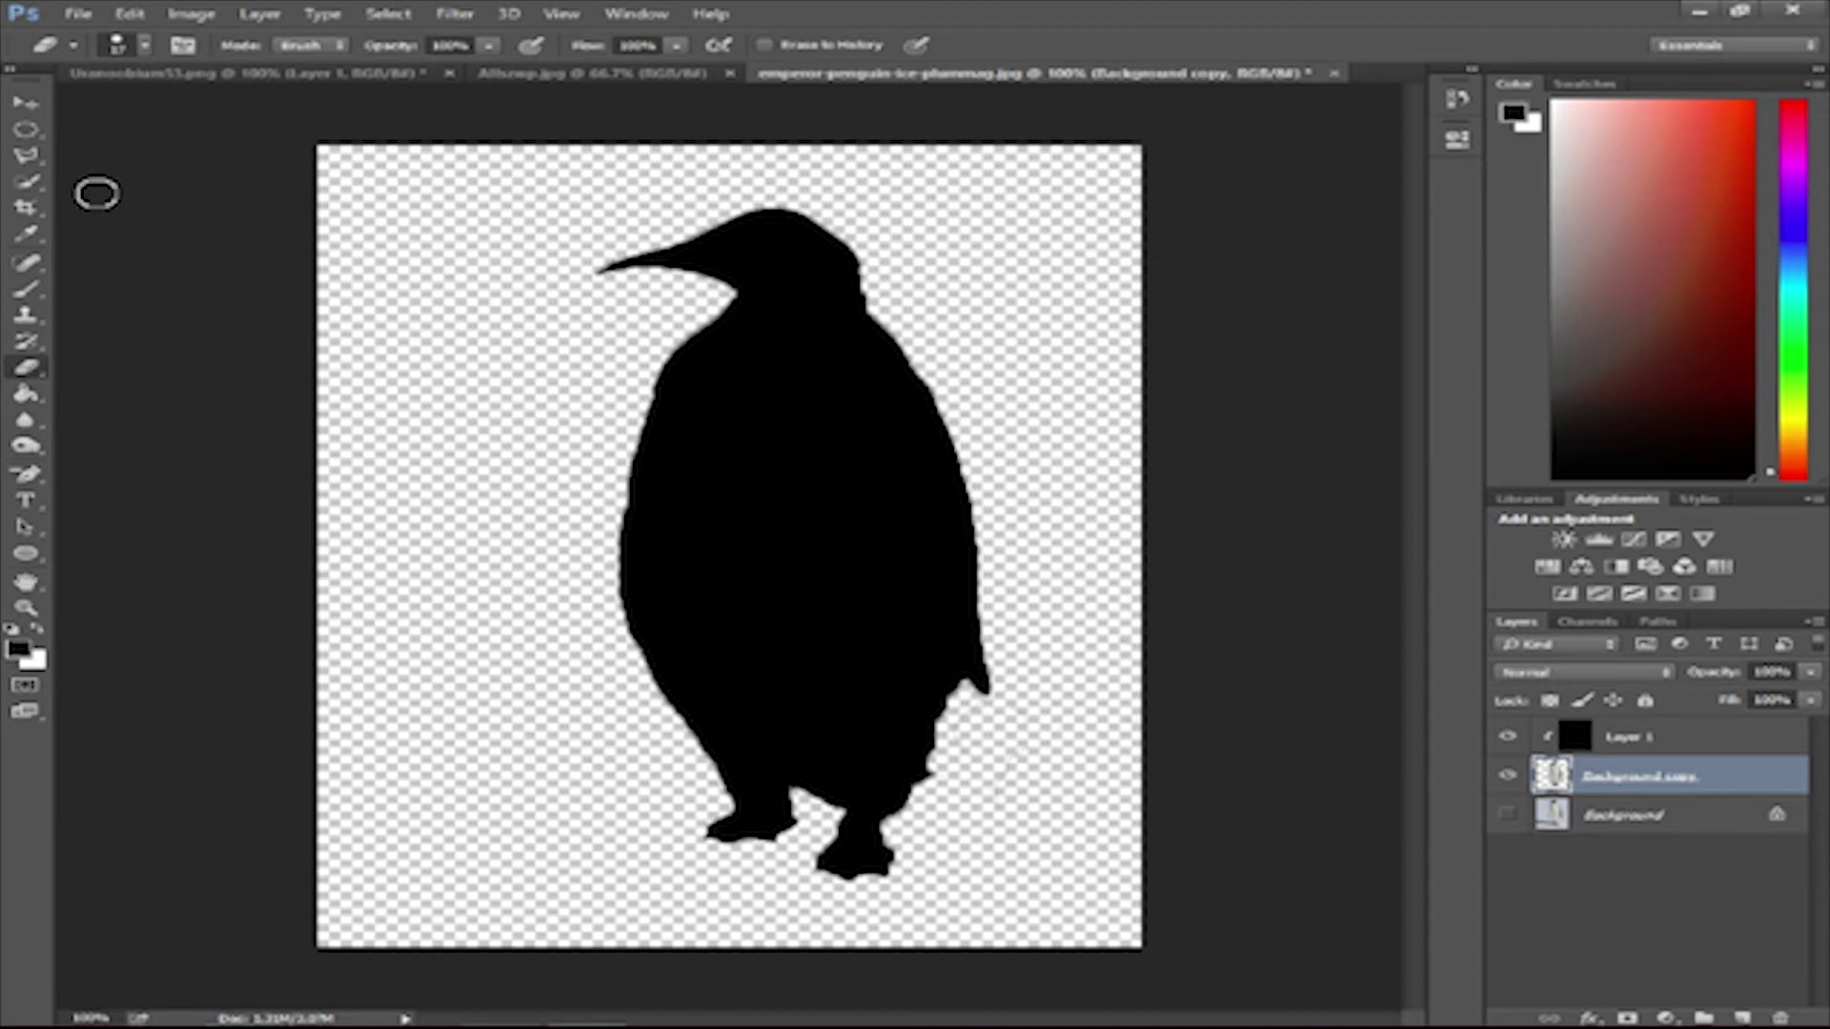
# - Create Layer 2, release its clipping mask, and move it below Background copy
pyautogui.click(25, 103)
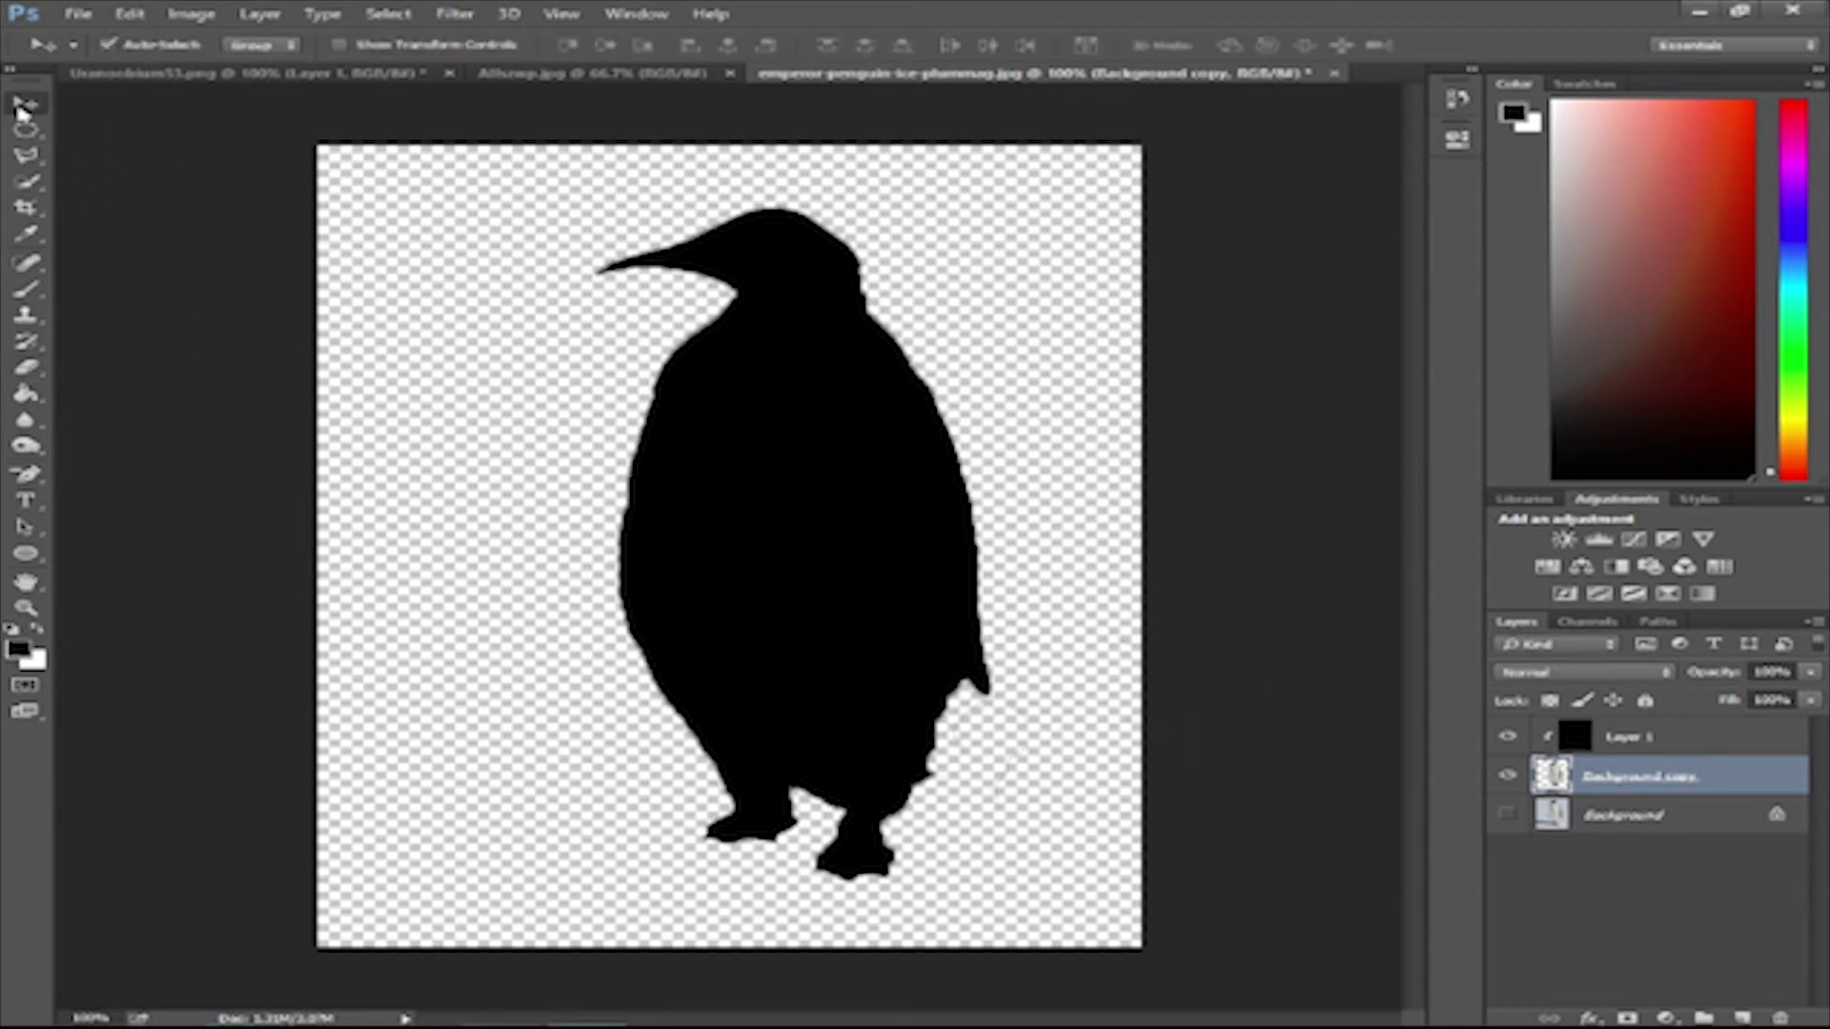
pyautogui.click(1742, 1018)
pyautogui.moveTo(1667, 808); pyautogui.dragTo(1641, 780)
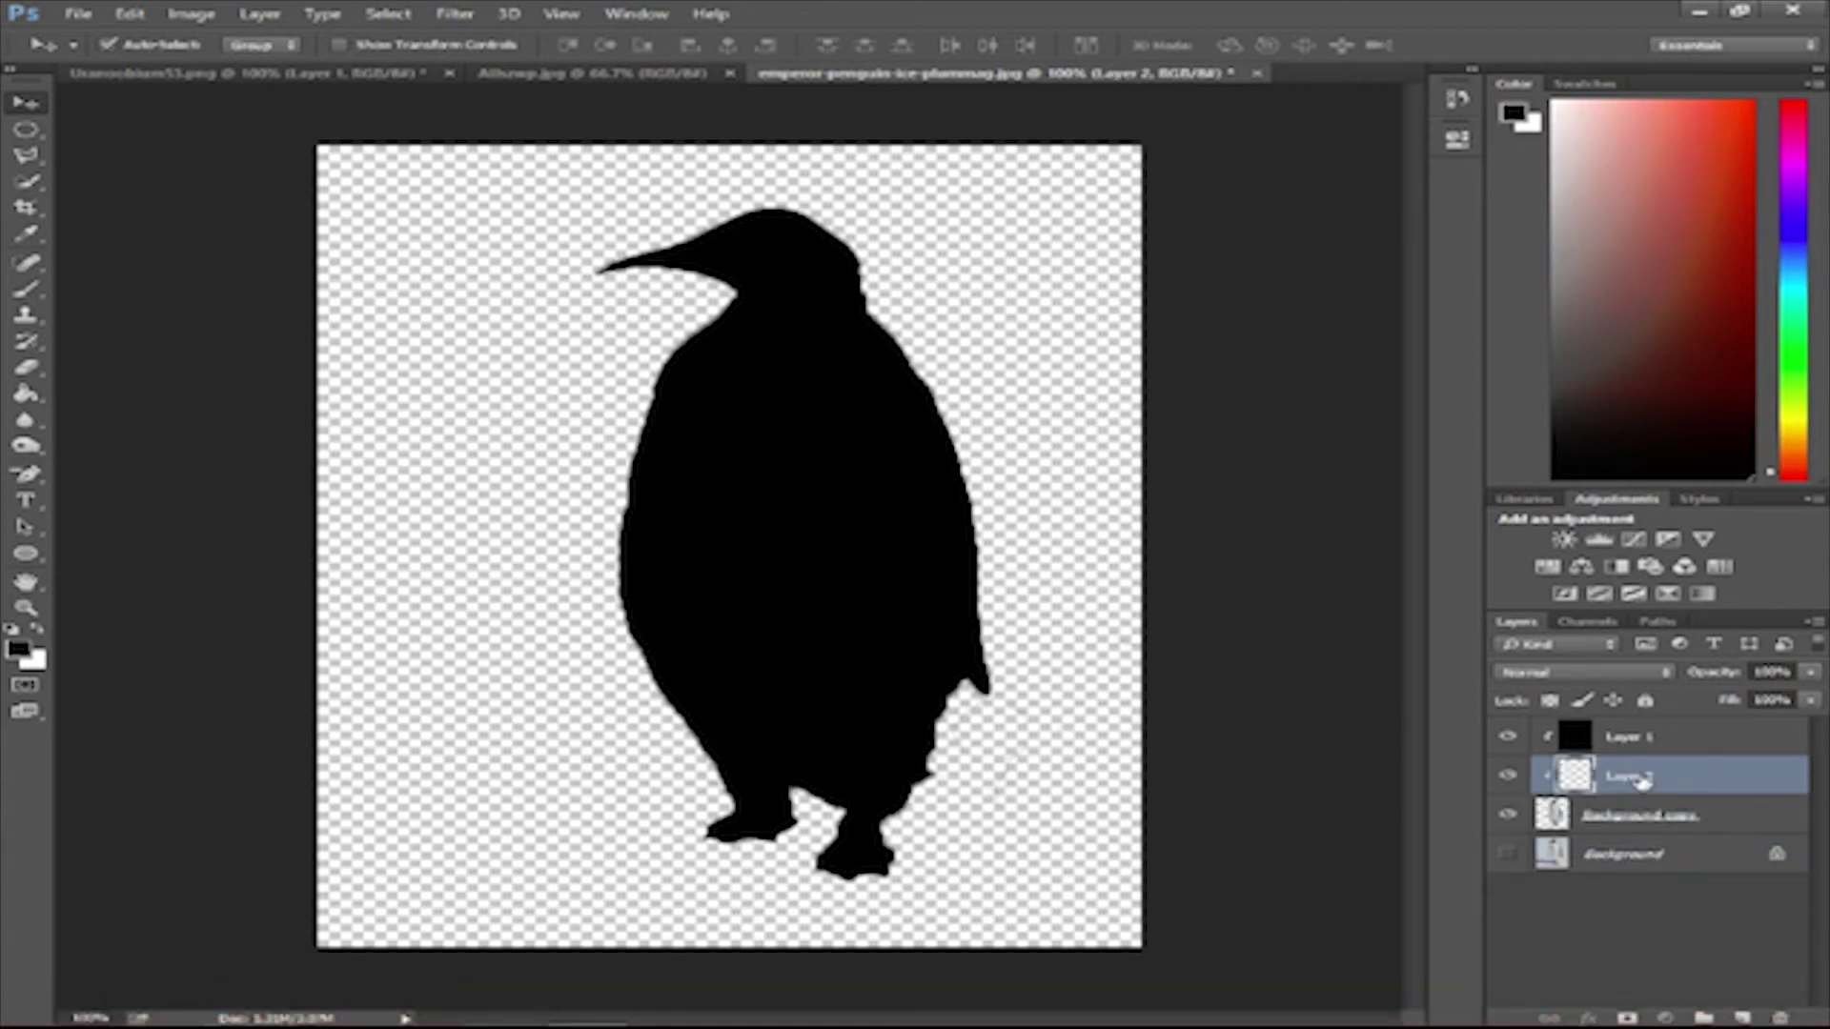
pyautogui.rightClick(1641, 780)
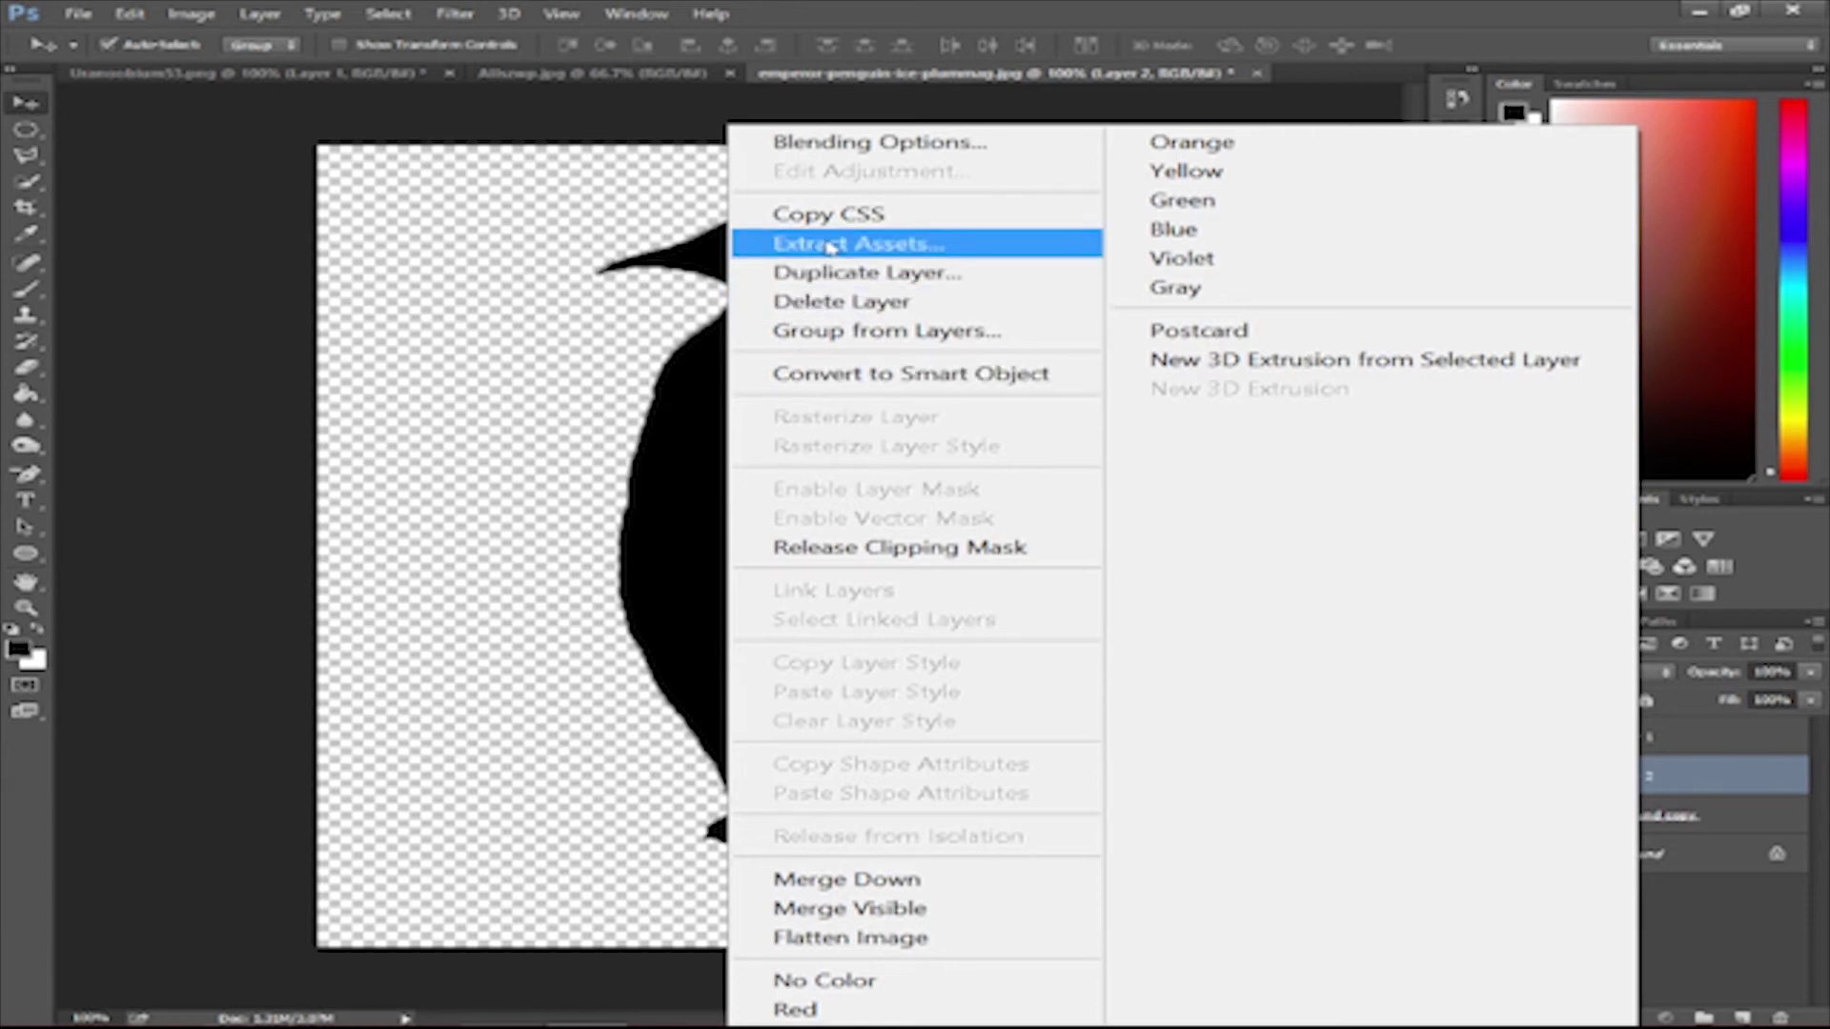
pyautogui.click(863, 550)
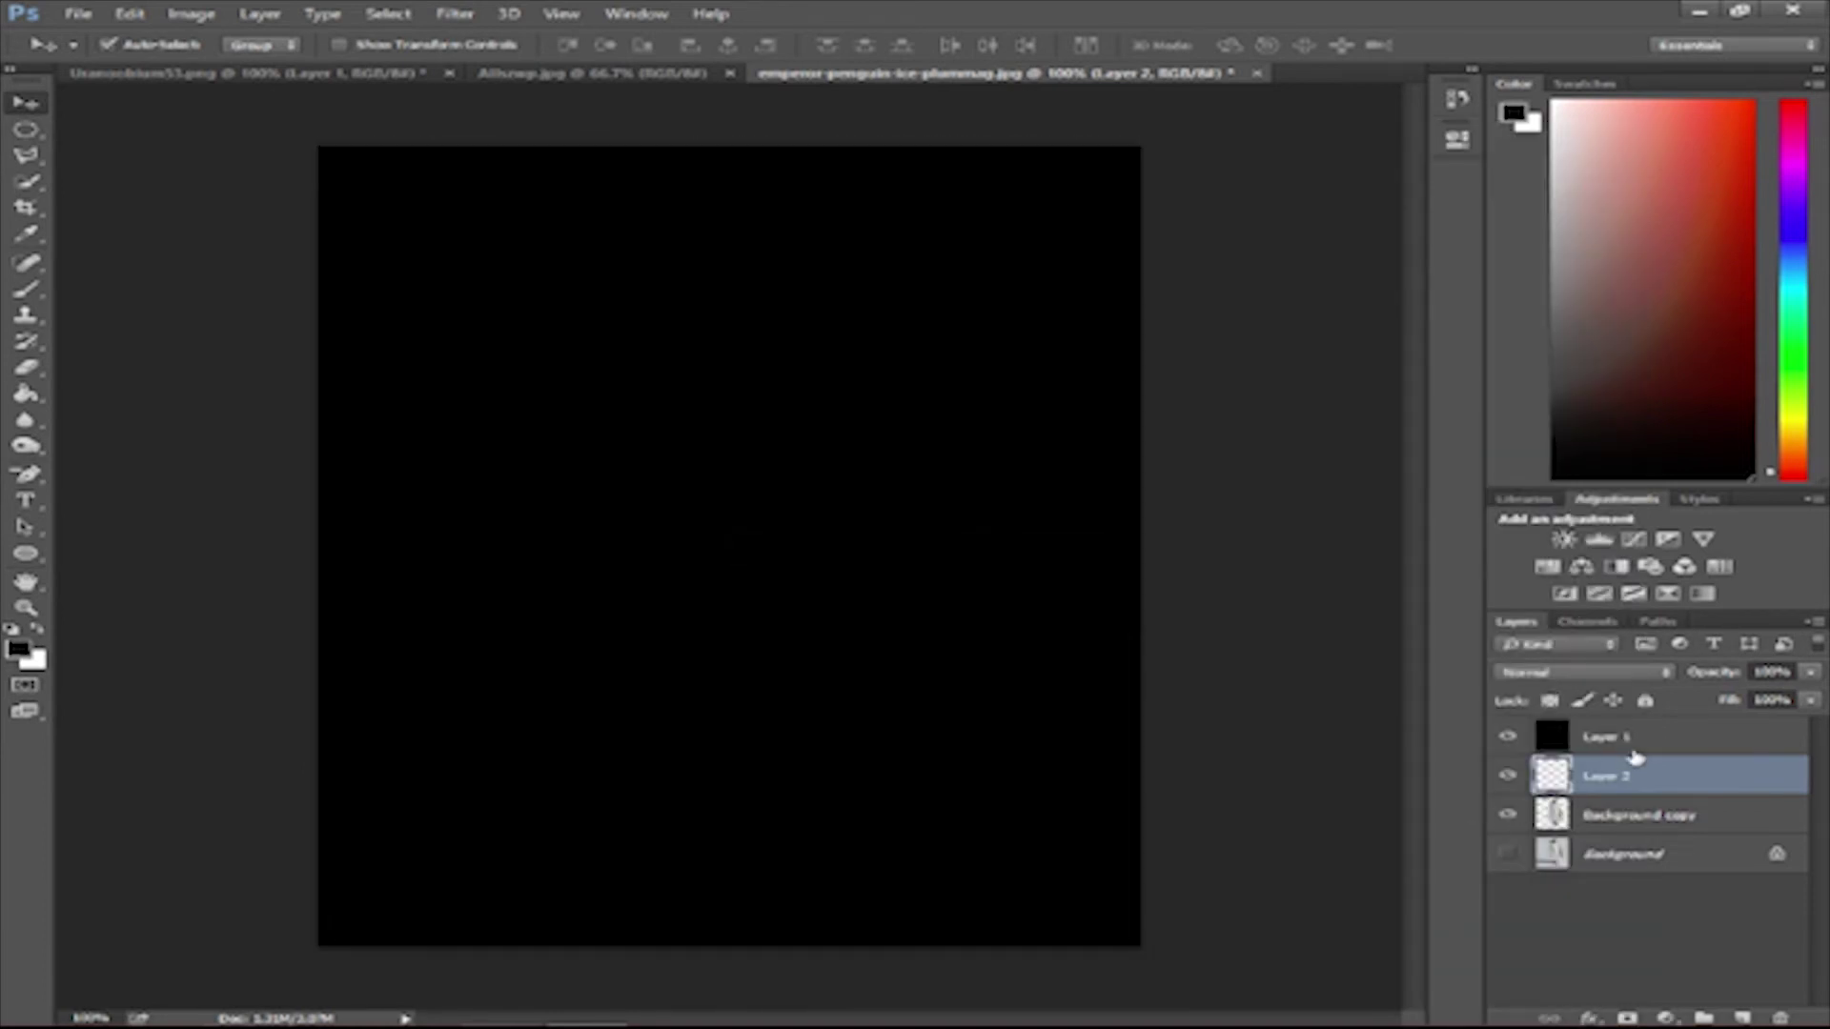
pyautogui.moveTo(1637, 780); pyautogui.dragTo(1679, 826)
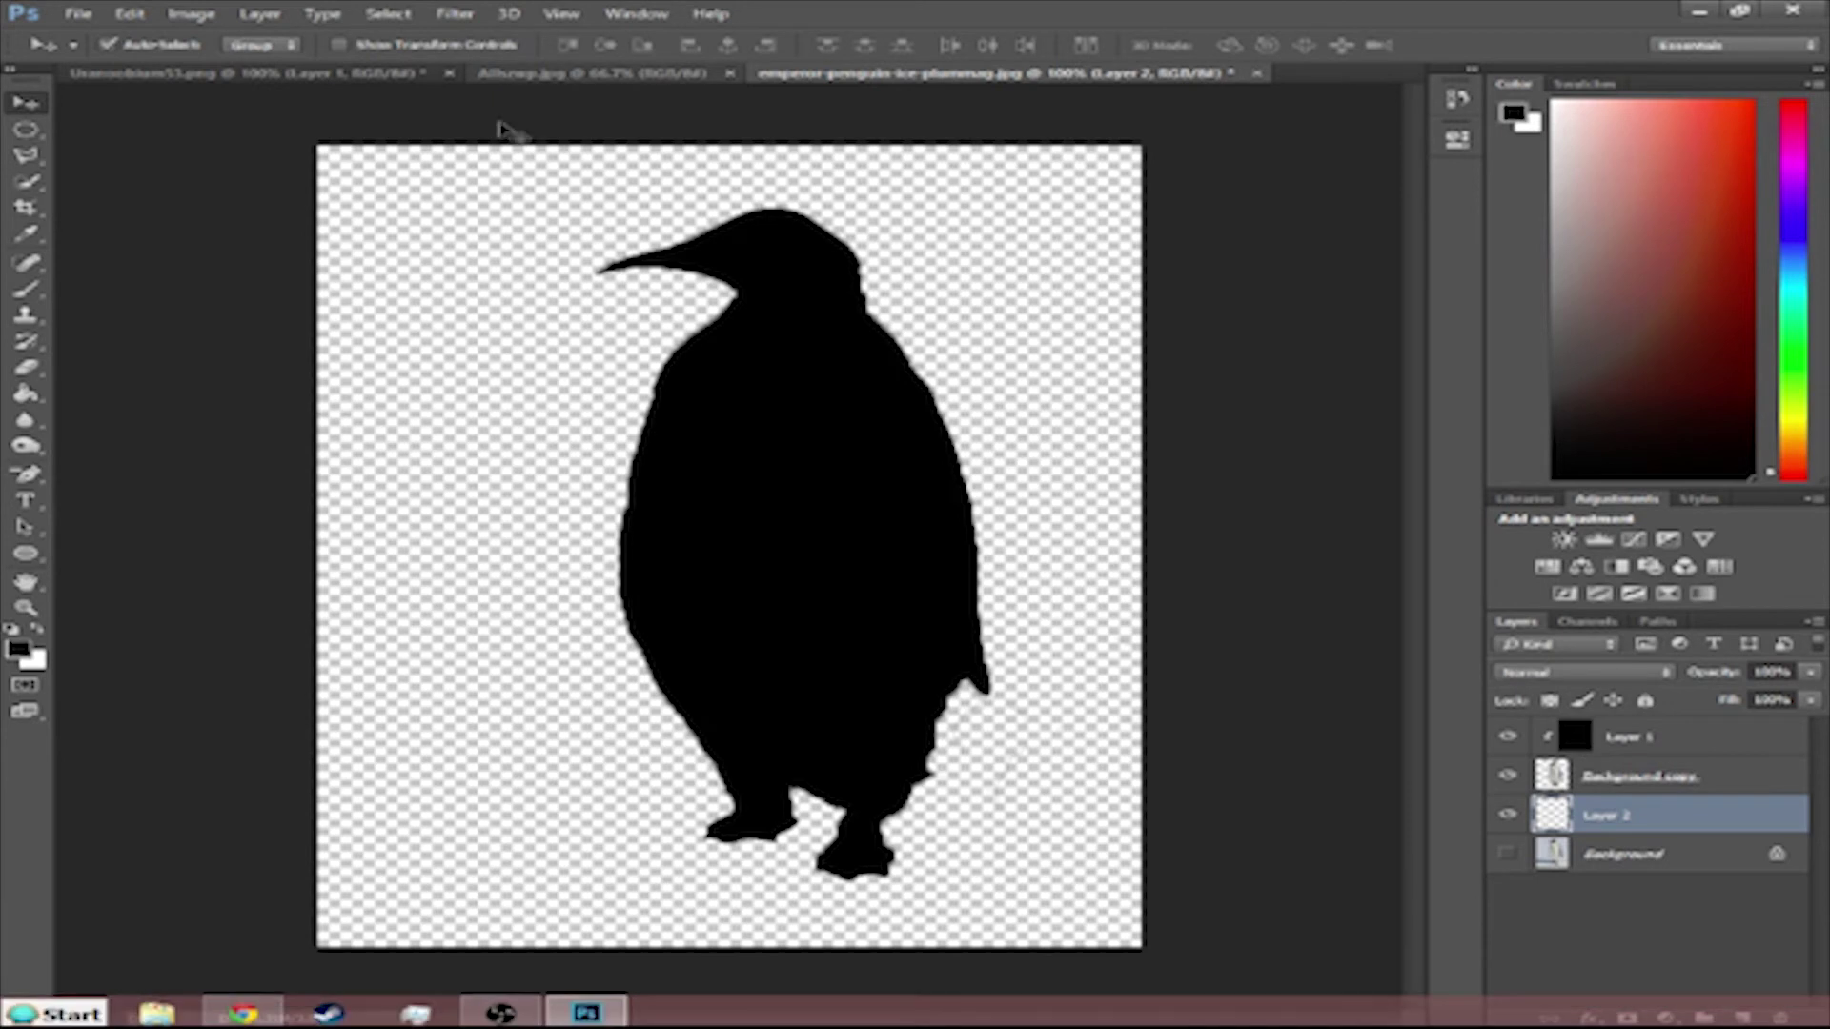
# - Open the 768676-city image
pyautogui.click(78, 14)
pyautogui.click(135, 68)
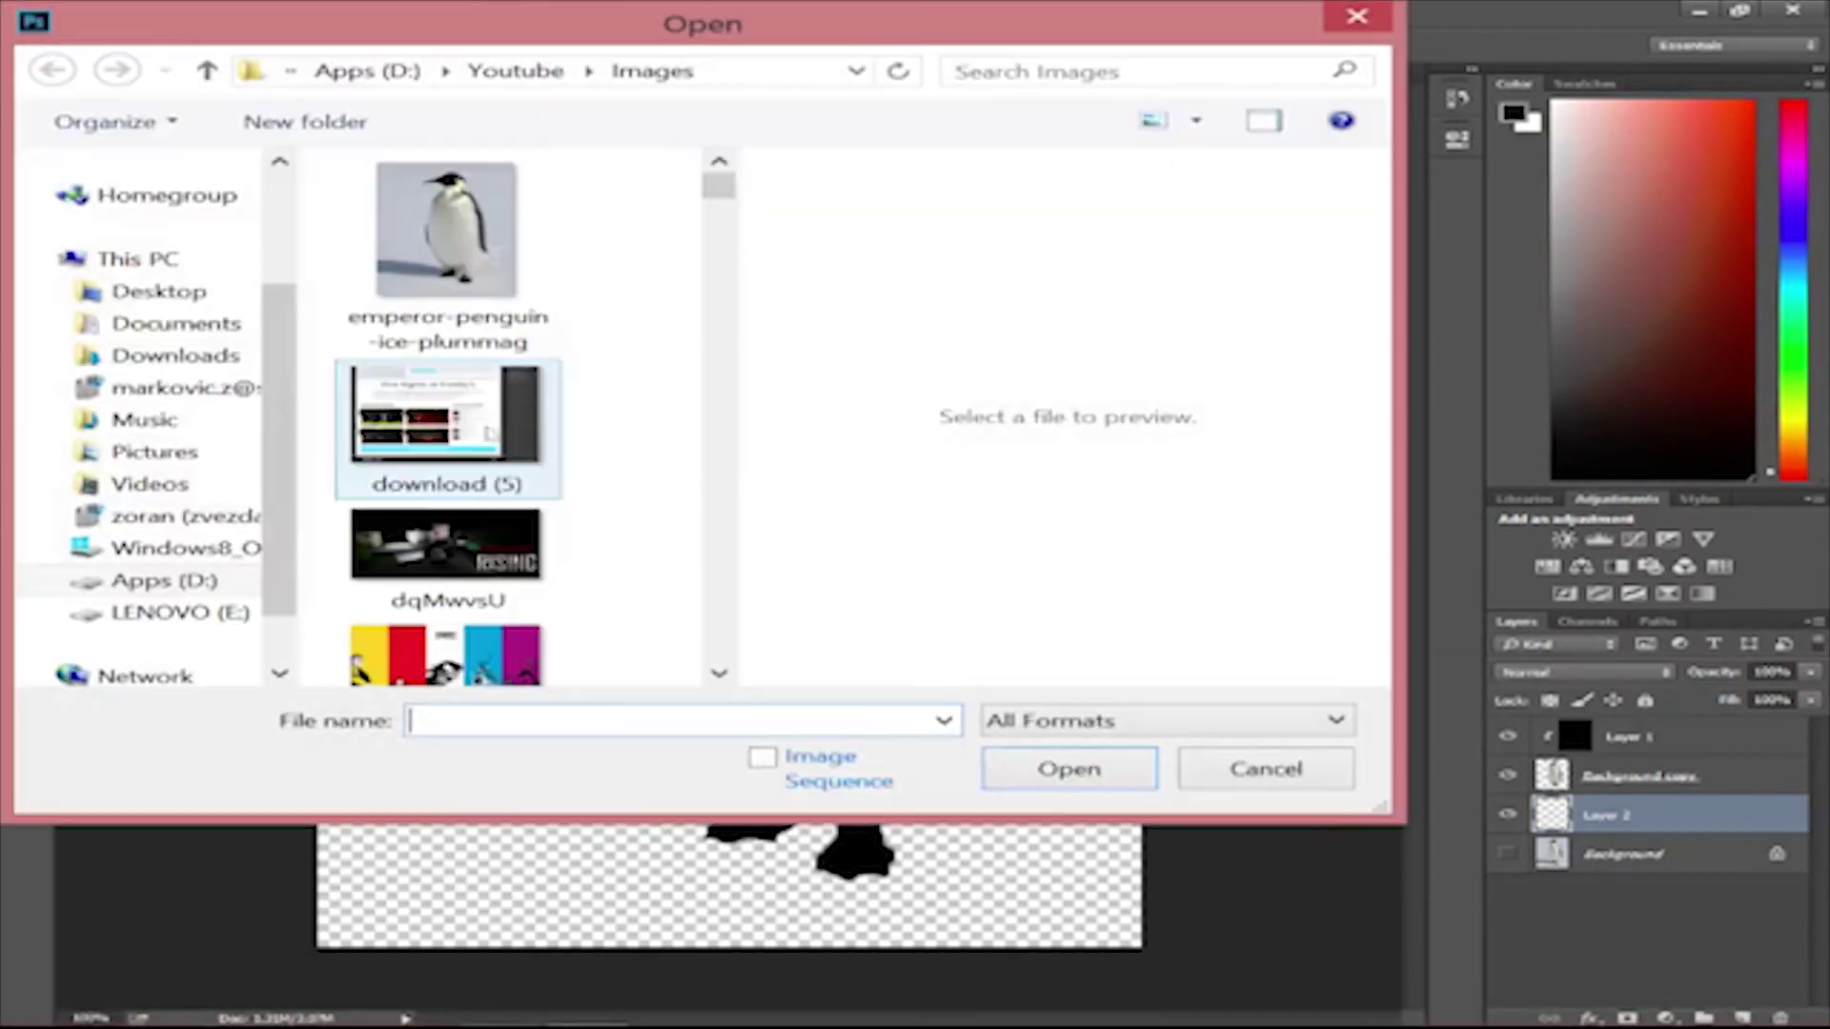
pyautogui.scroll(-2, 719, 678)
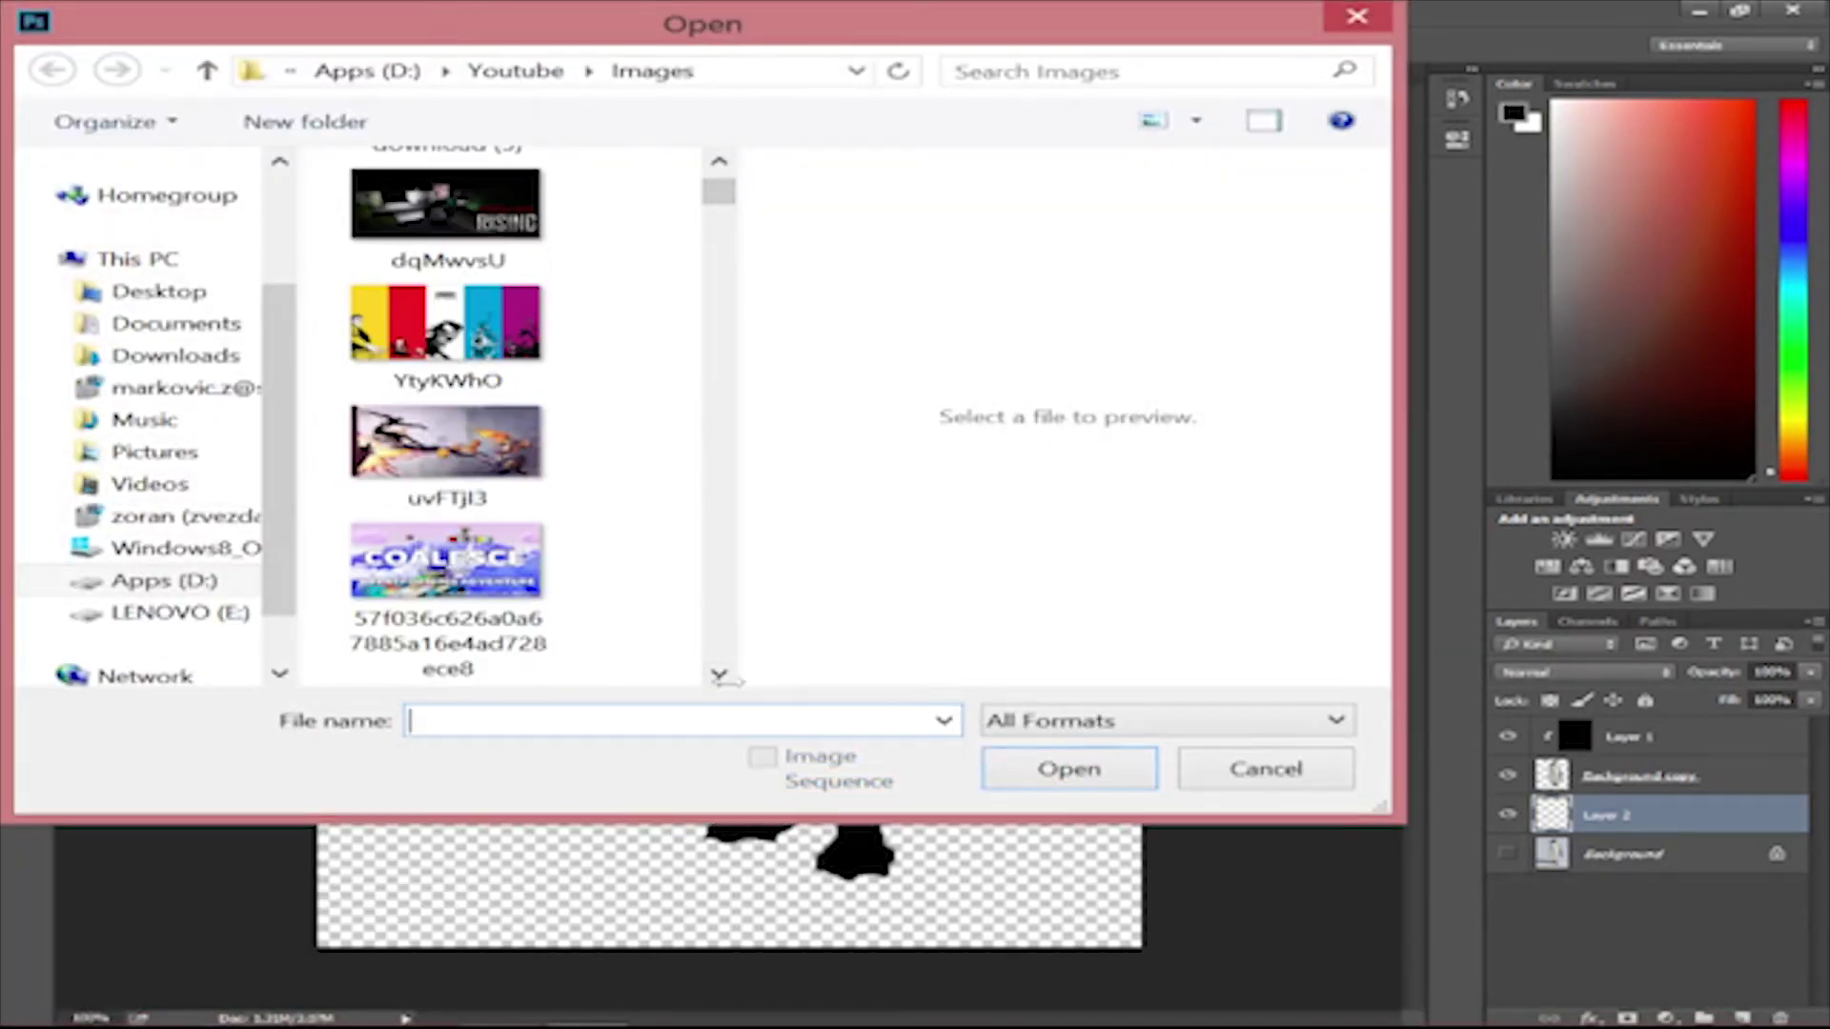
pyautogui.moveTo(719, 677); pyautogui.dragTo(719, 682)
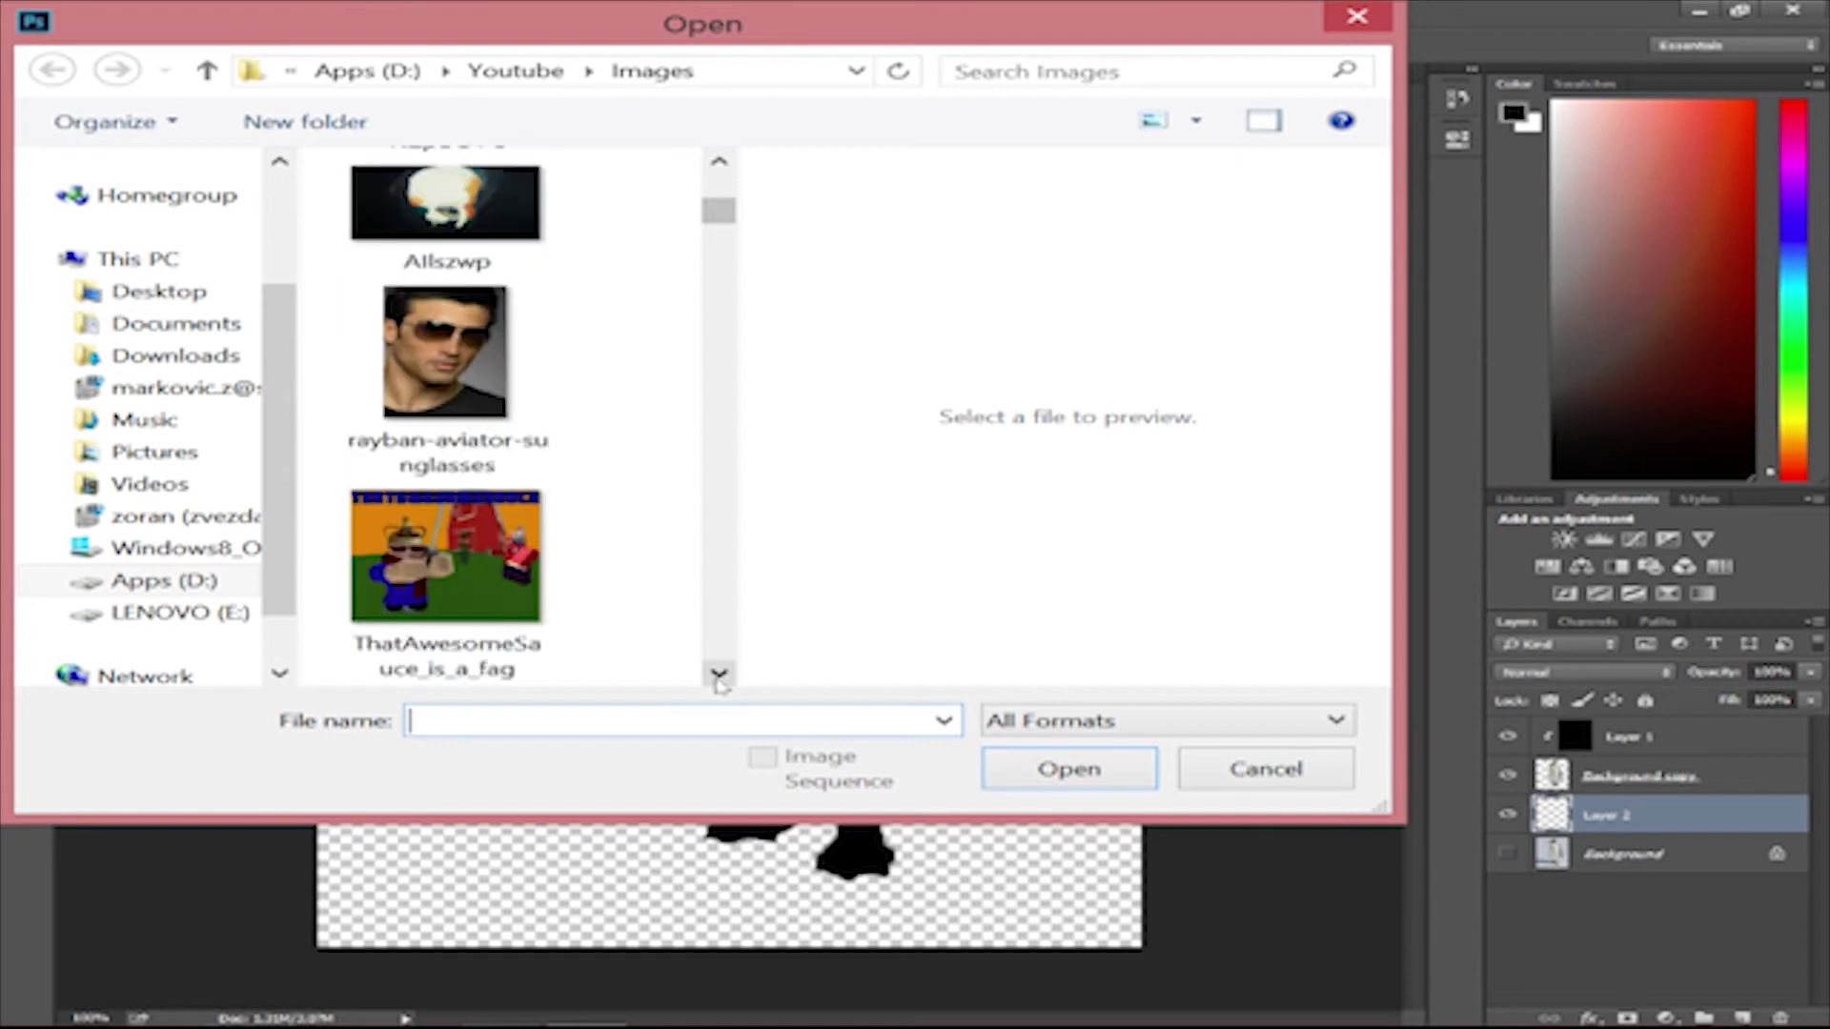
pyautogui.scroll(-5, 719, 679)
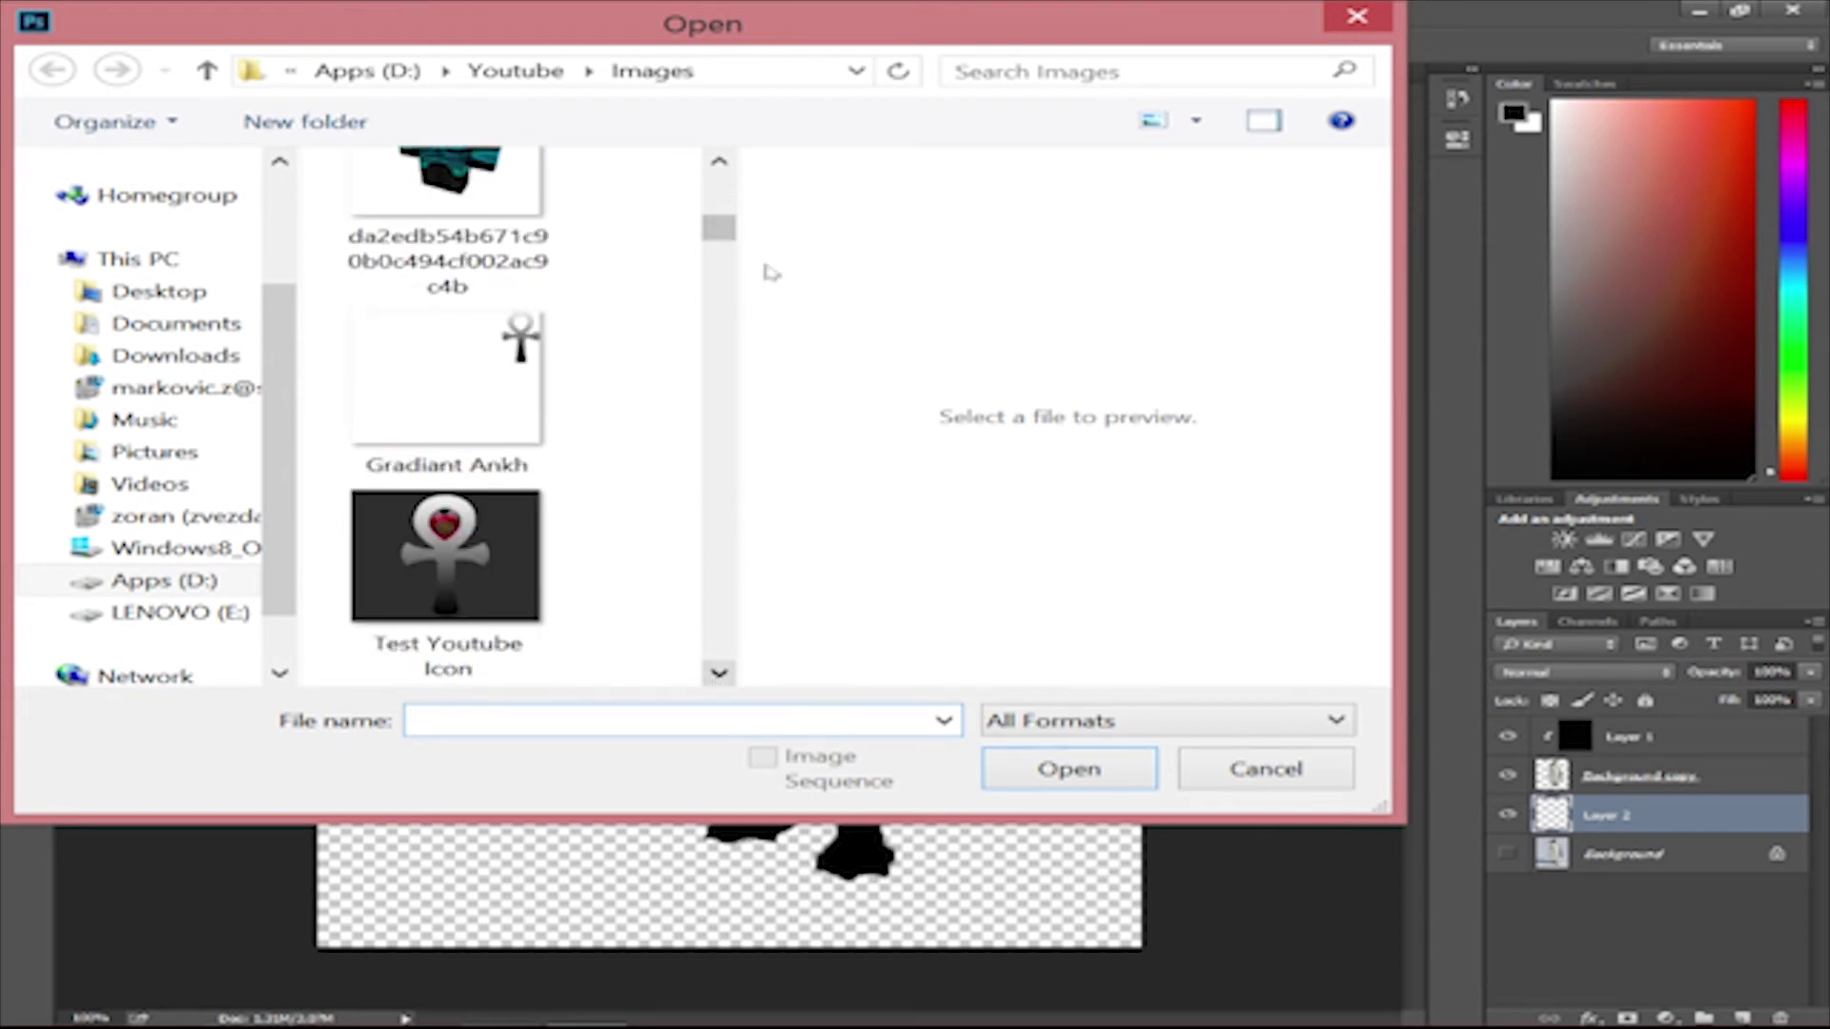
pyautogui.click(718, 162)
pyautogui.click(718, 162)
pyautogui.click(448, 195)
pyautogui.click(1111, 770)
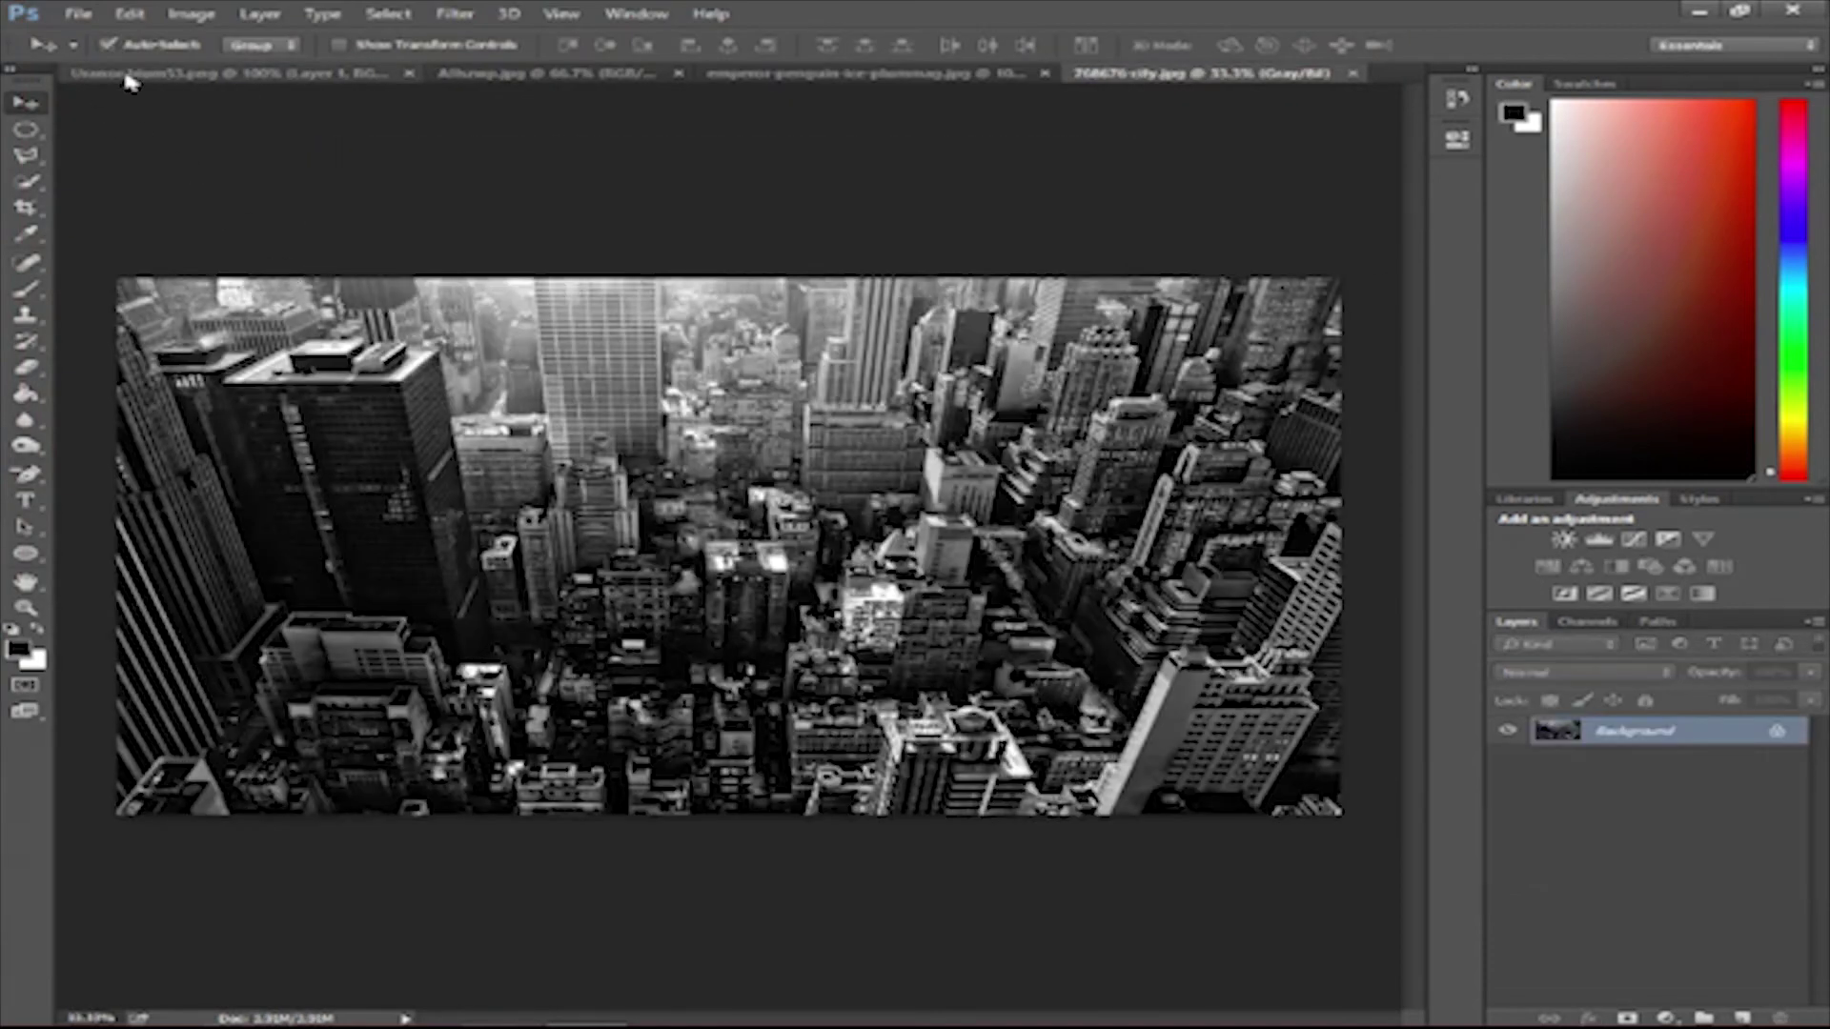
# - Copy the whole city image and paste it into the penguin document as Layer 2
pyautogui.hotkey('ctrl', 'a')
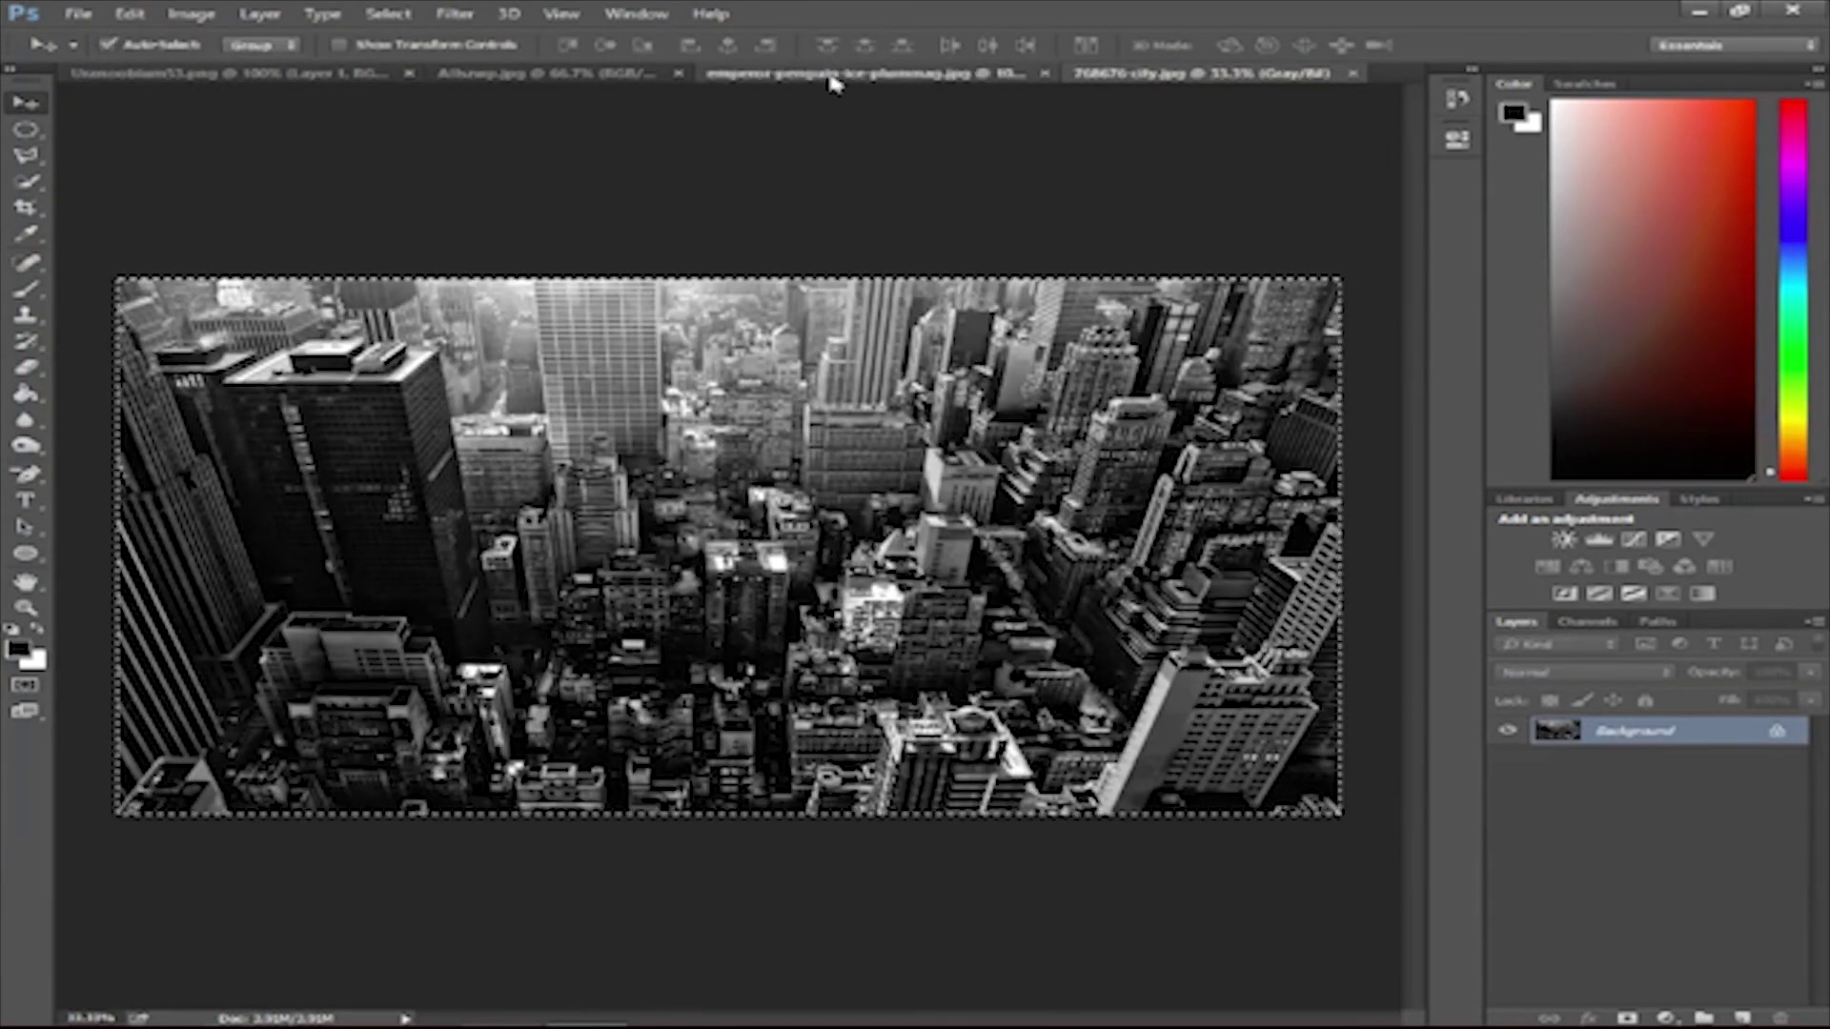
pyautogui.click(833, 73)
pyautogui.hotkey('ctrl', 'v')
pyautogui.click(130, 13)
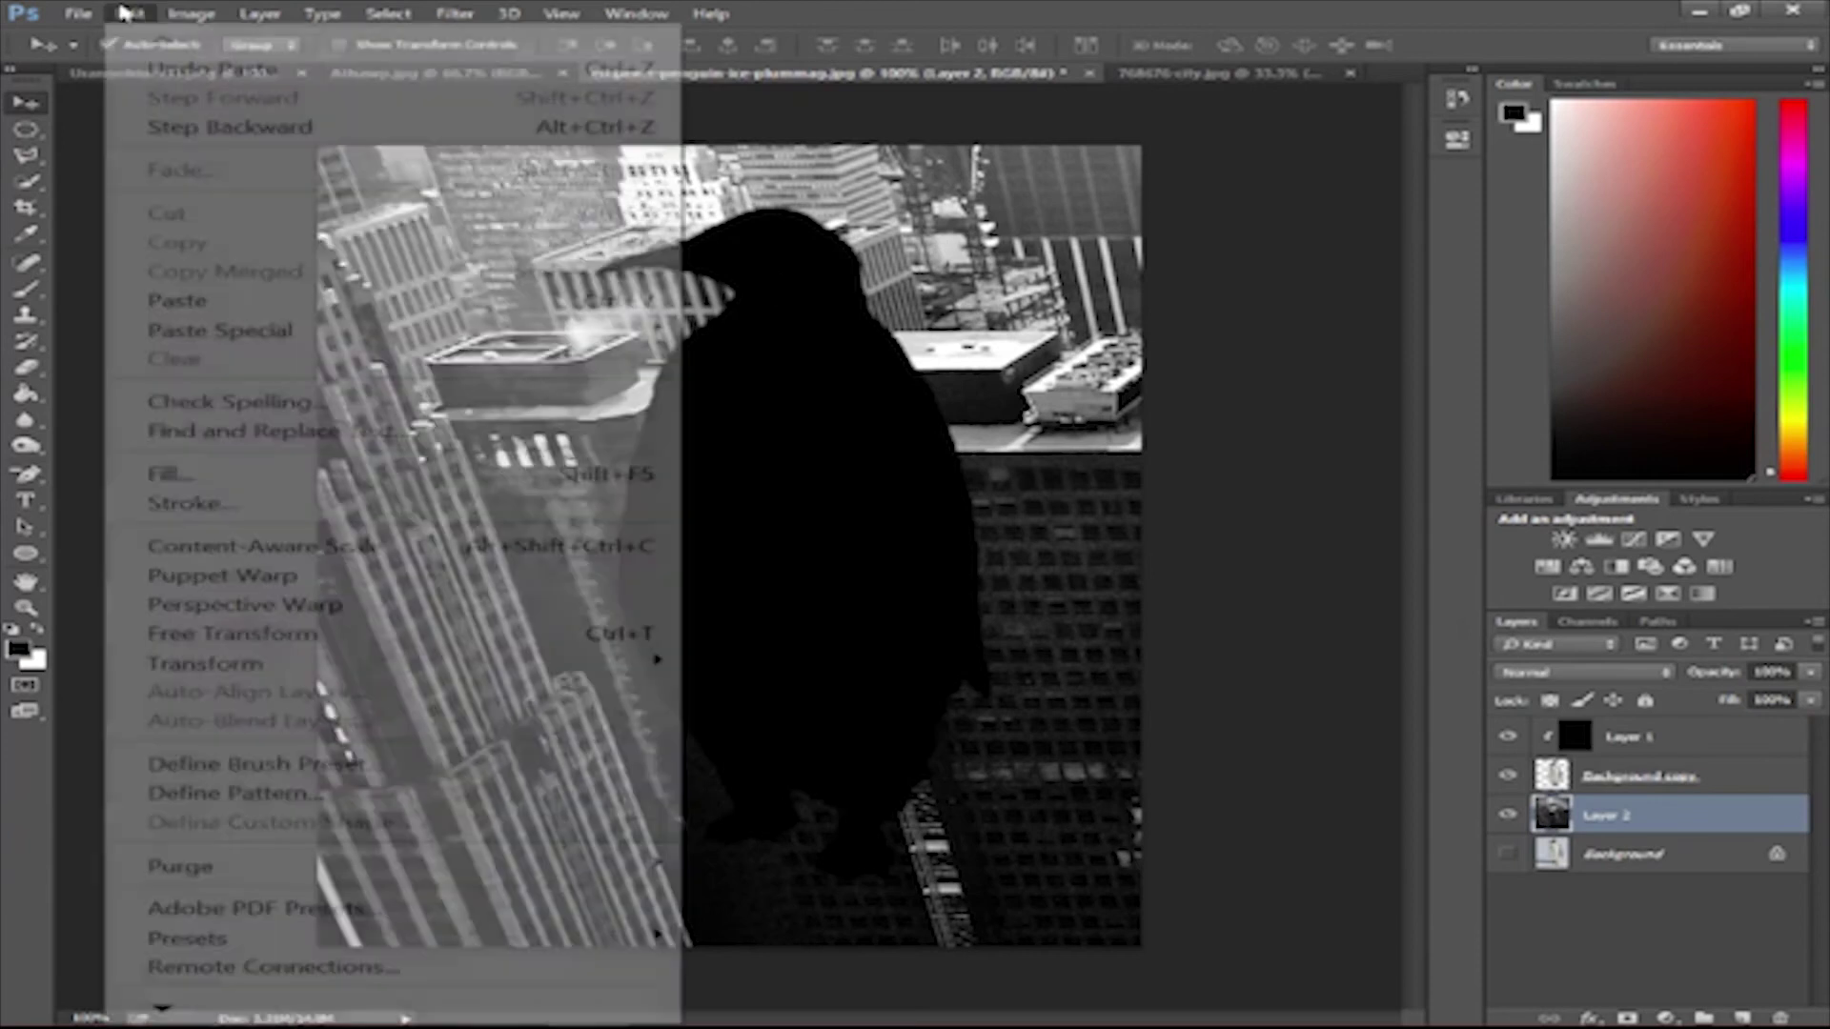
# - Free Transform the city layer, scaling and stretching its edges to the canvas edges, and commit
pyautogui.click(286, 633)
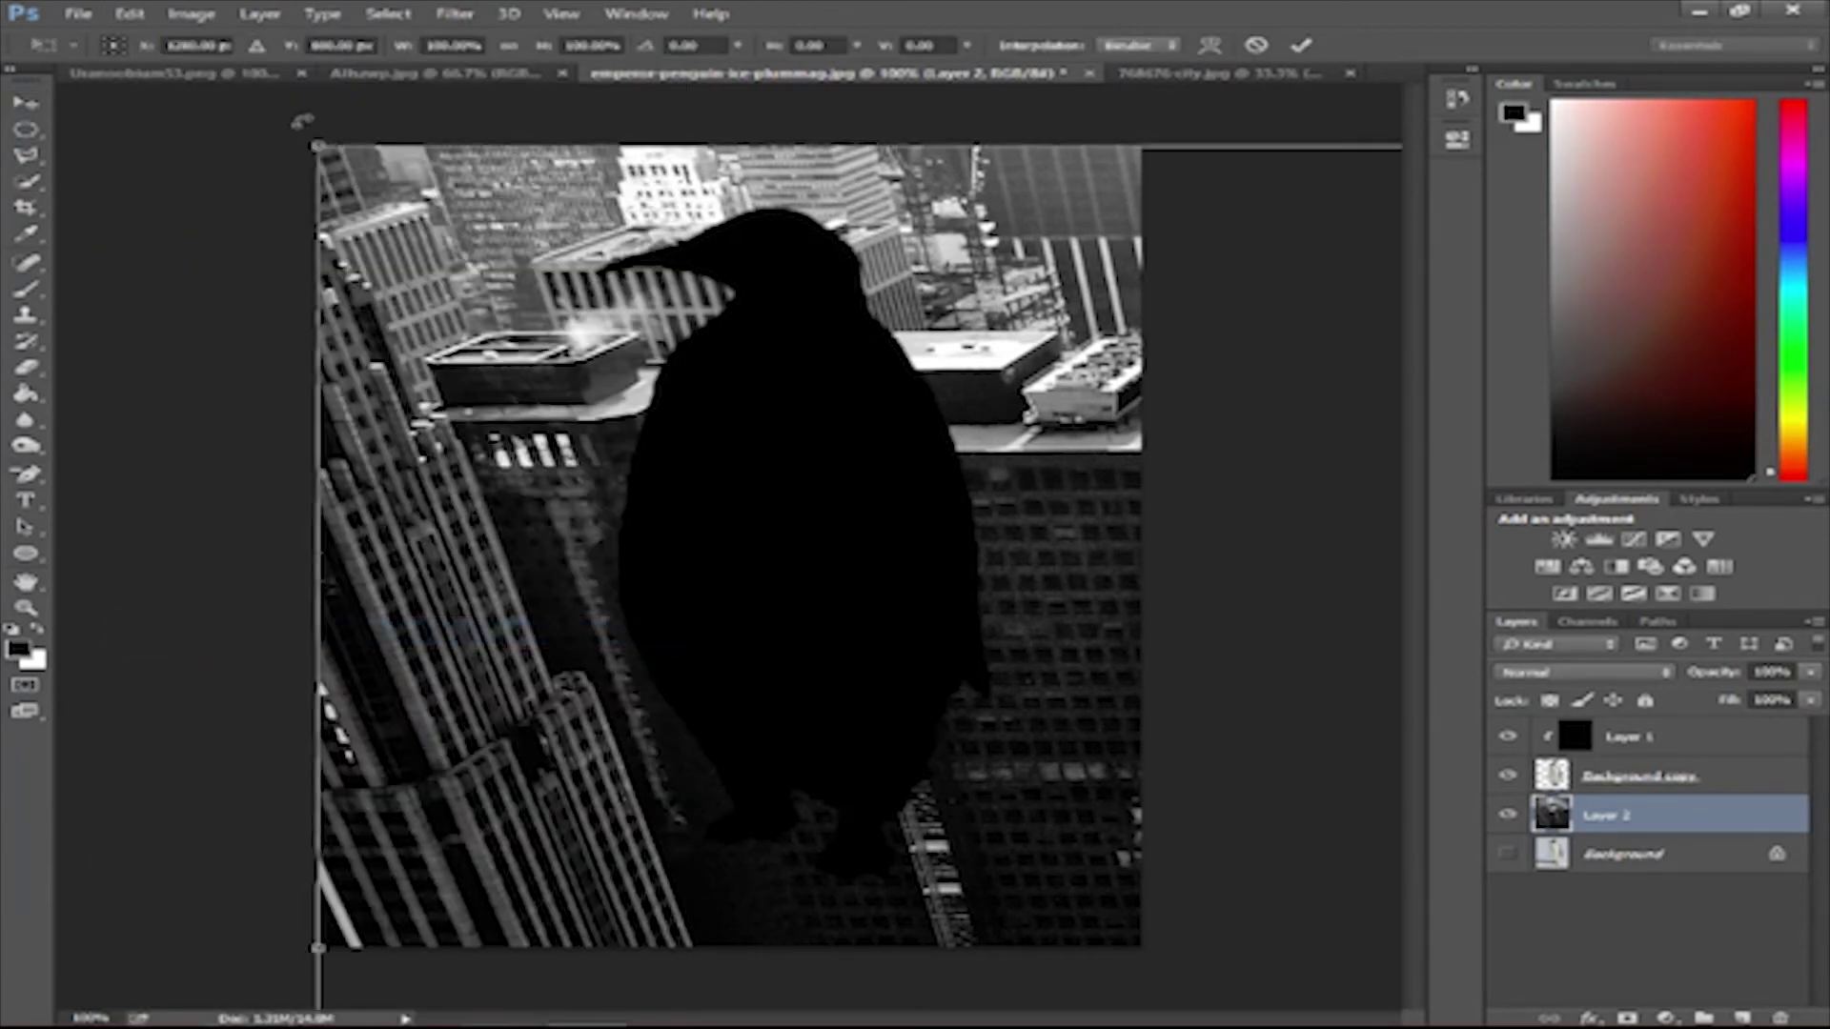
pyautogui.moveTo(322, 143); pyautogui.dragTo(1401, 728)
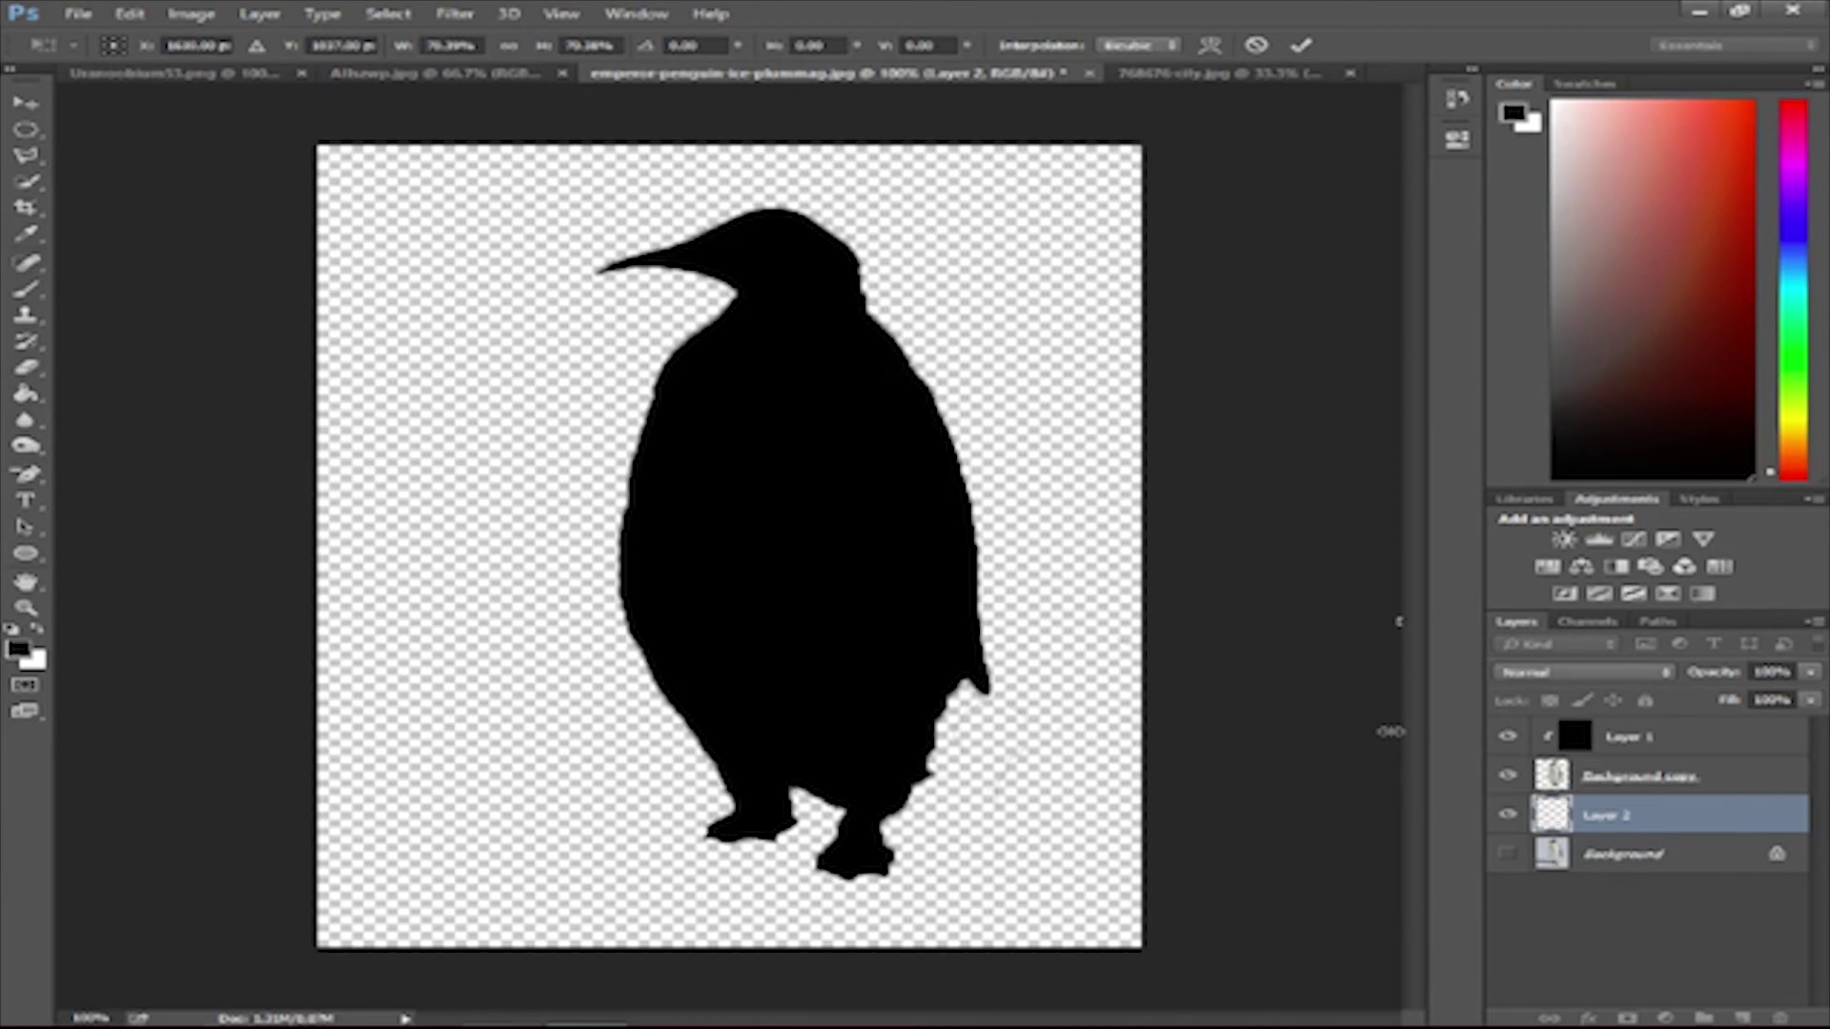
pyautogui.moveTo(1390, 731); pyautogui.dragTo(341, 480)
pyautogui.moveTo(572, 558); pyautogui.dragTo(689, 706)
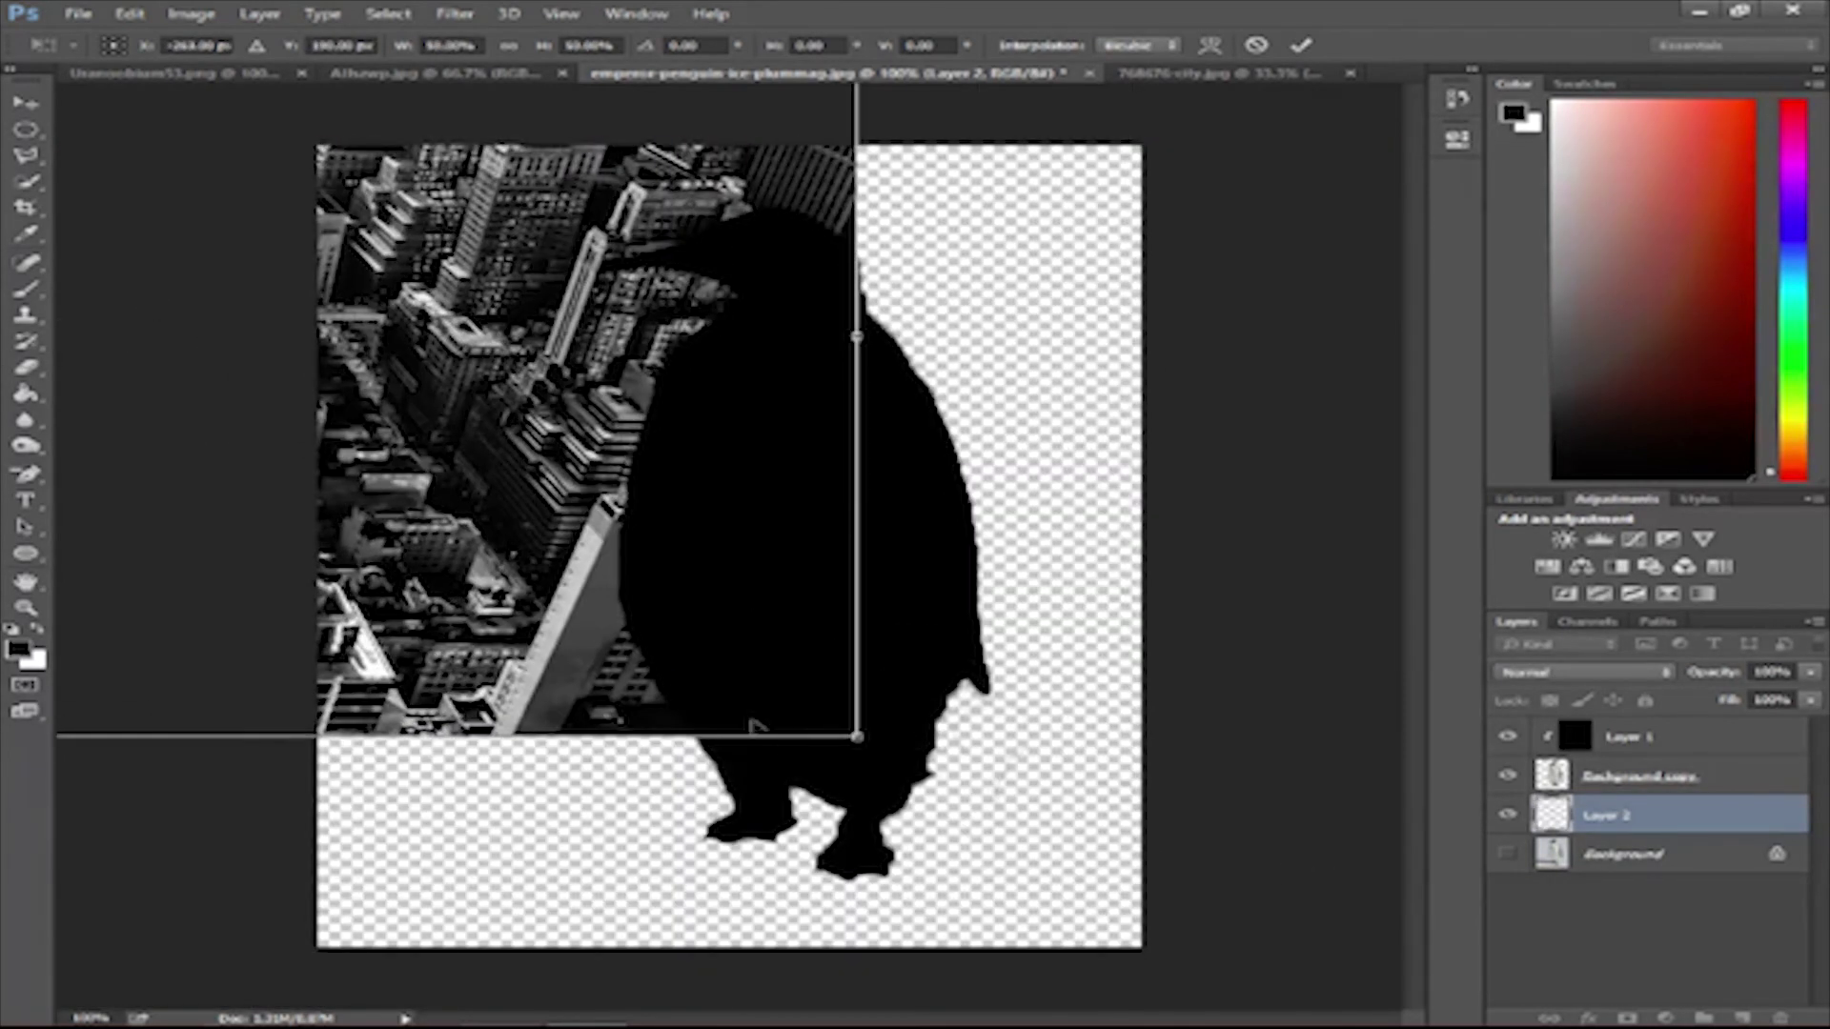
pyautogui.moveTo(863, 740); pyautogui.dragTo(291, 477)
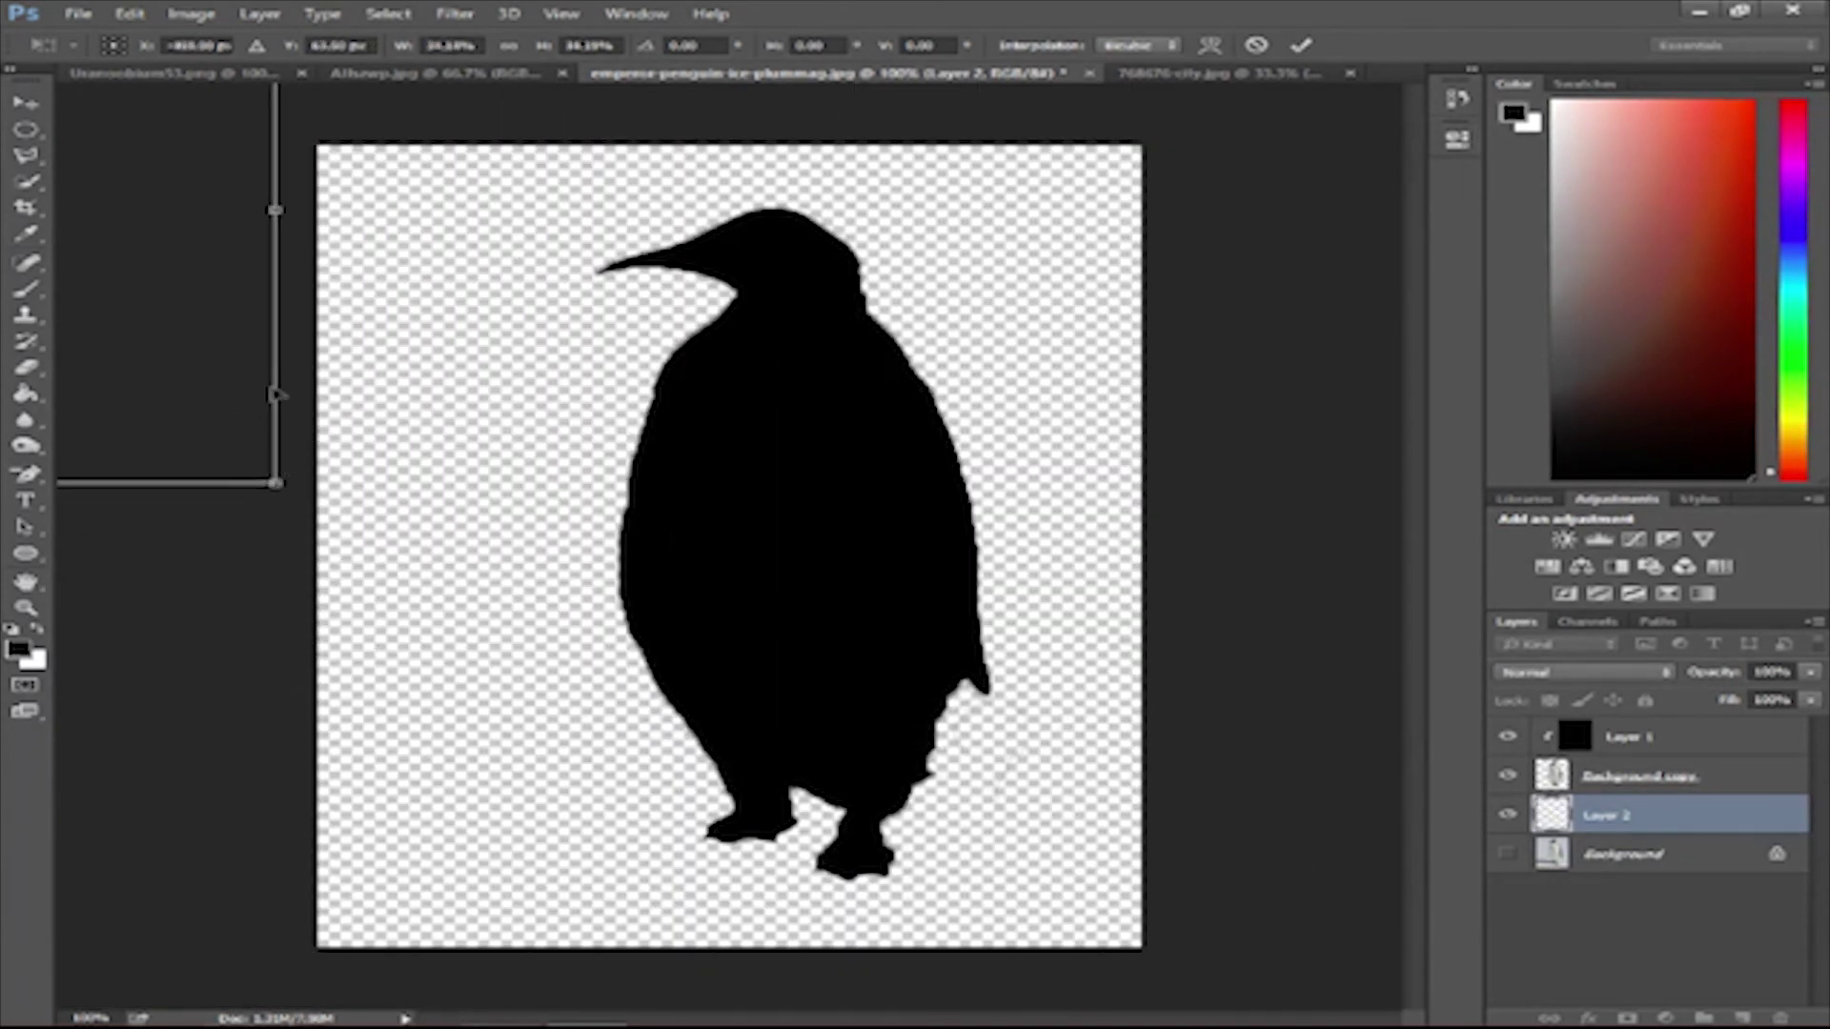
pyautogui.moveTo(248, 416); pyautogui.dragTo(1098, 701)
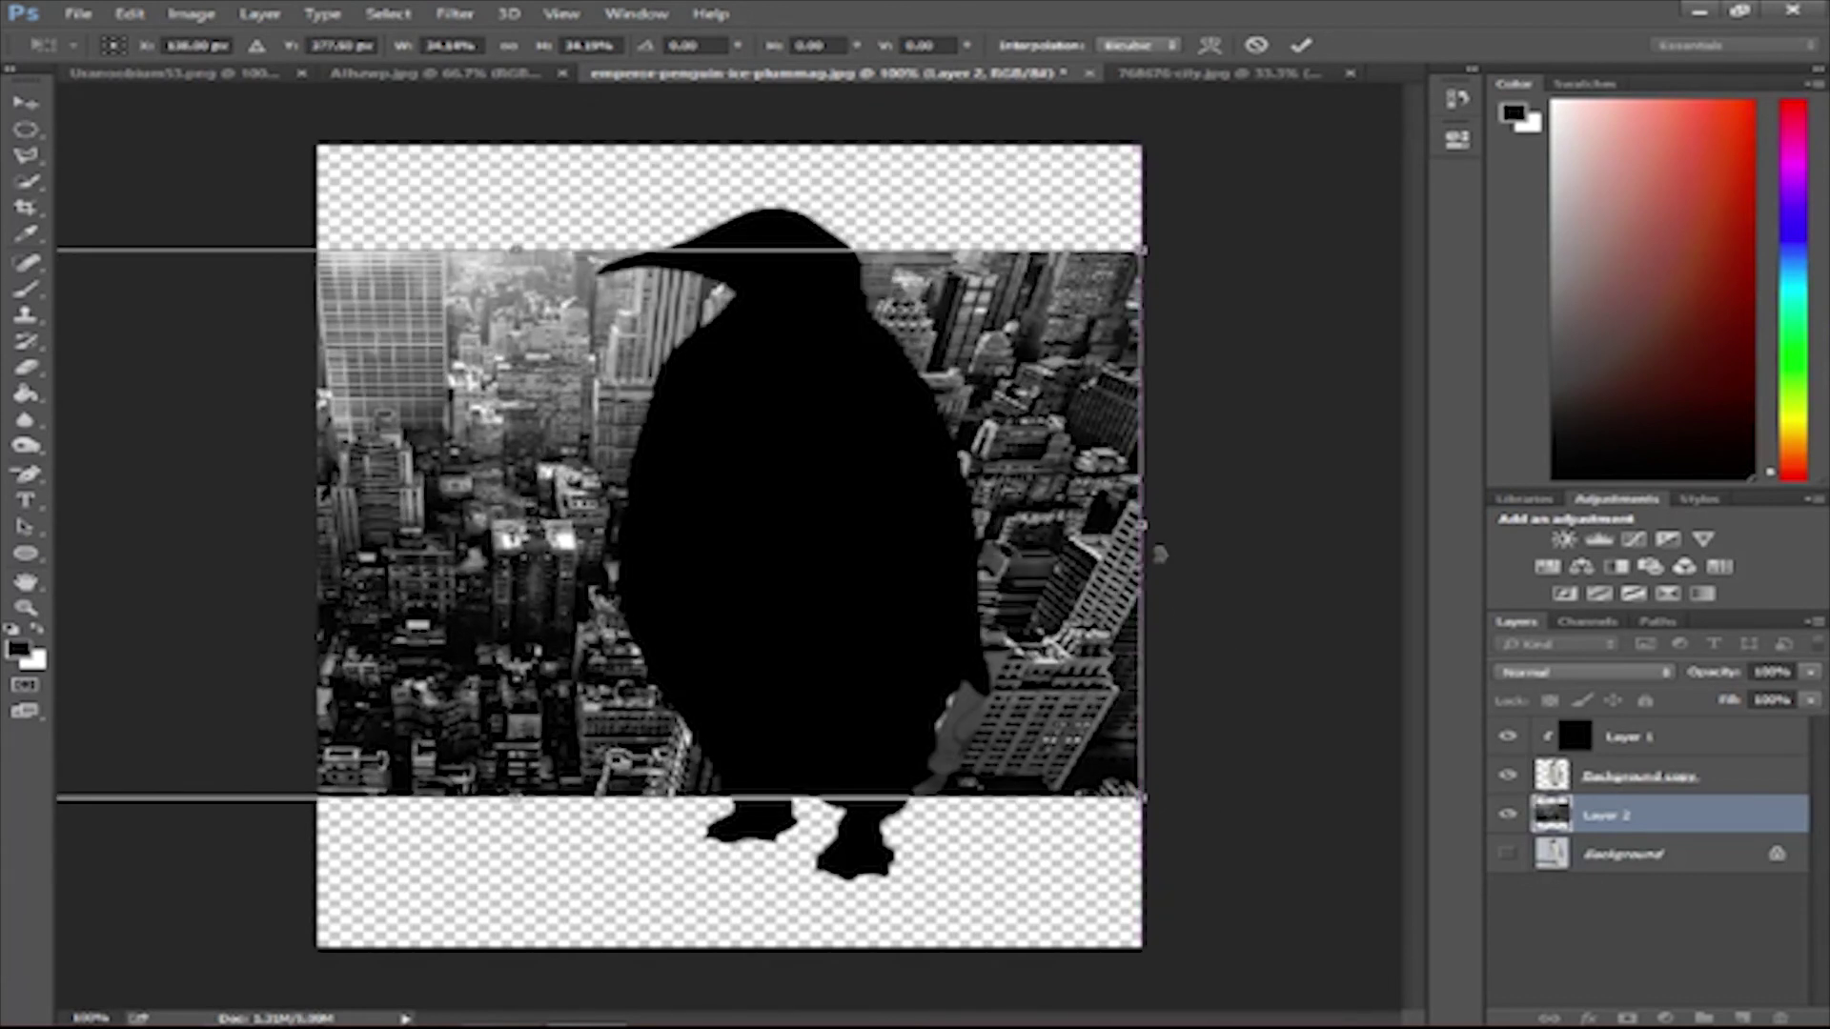
pyautogui.moveTo(1142, 524); pyautogui.dragTo(947, 588)
pyautogui.moveTo(296, 539); pyautogui.dragTo(319, 539)
pyautogui.moveTo(730, 264); pyautogui.dragTo(709, 153)
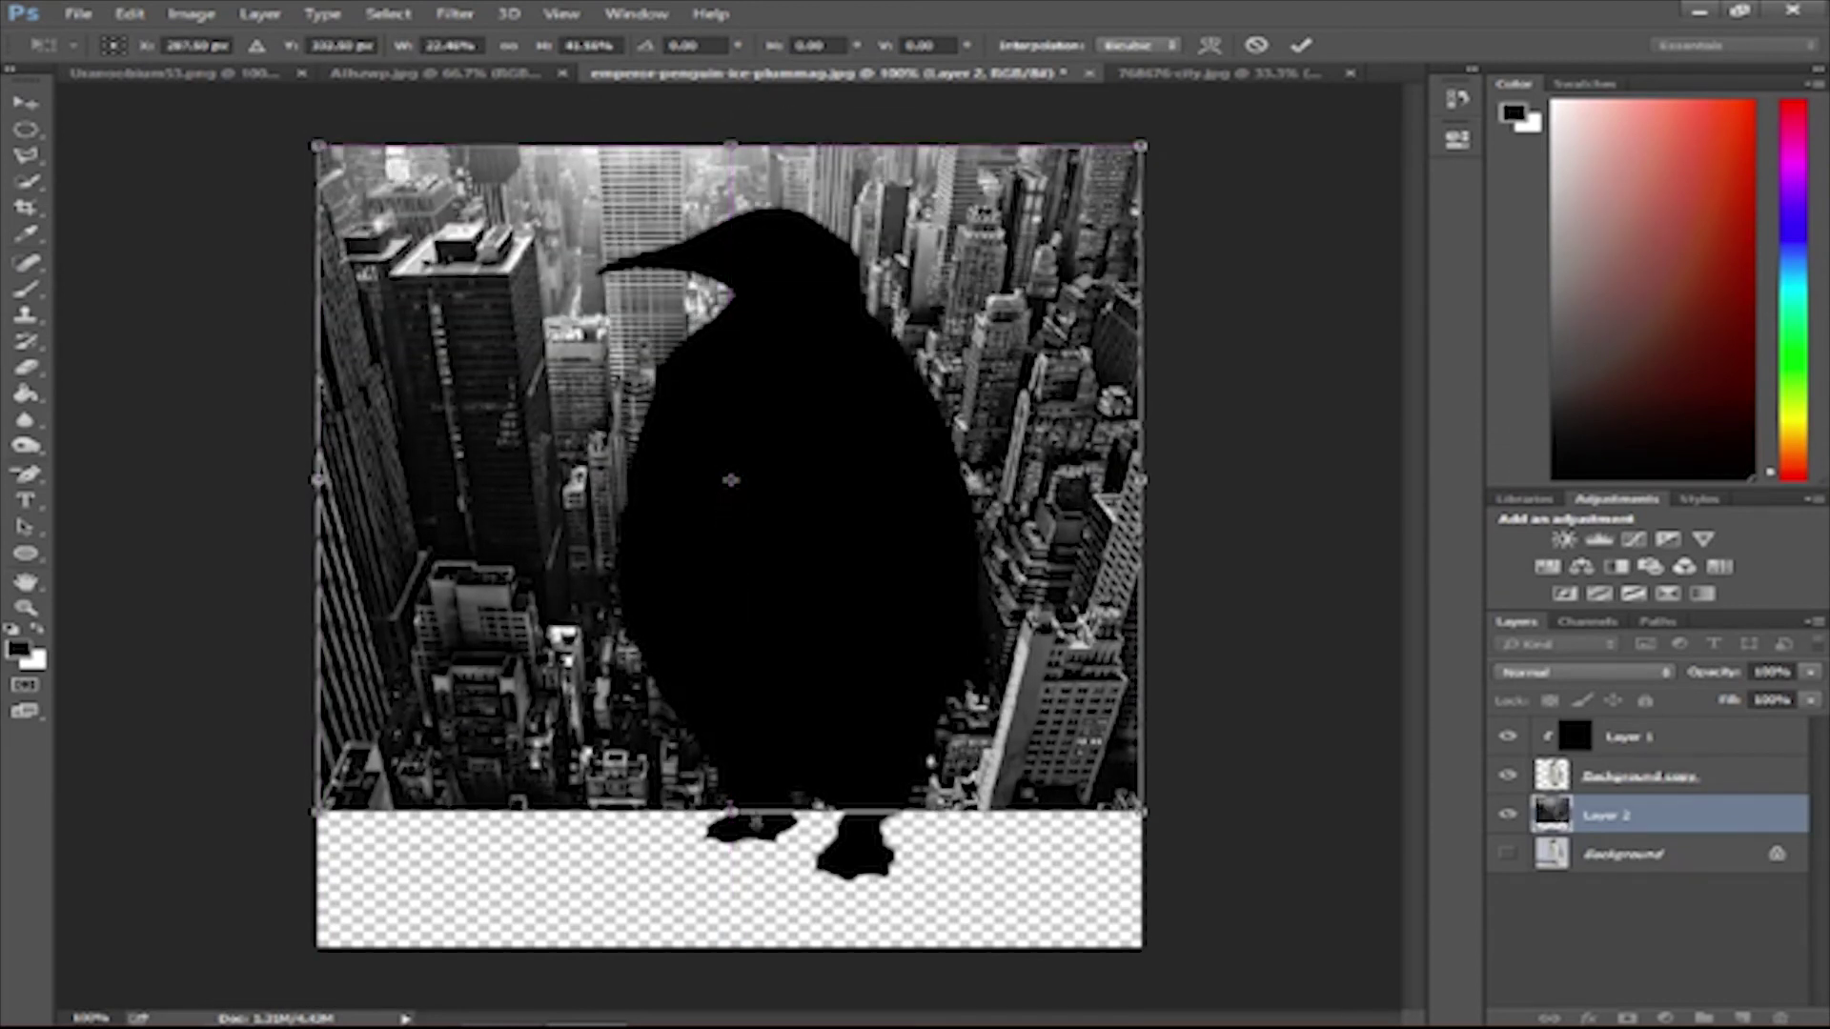
pyautogui.moveTo(731, 811); pyautogui.dragTo(826, 944)
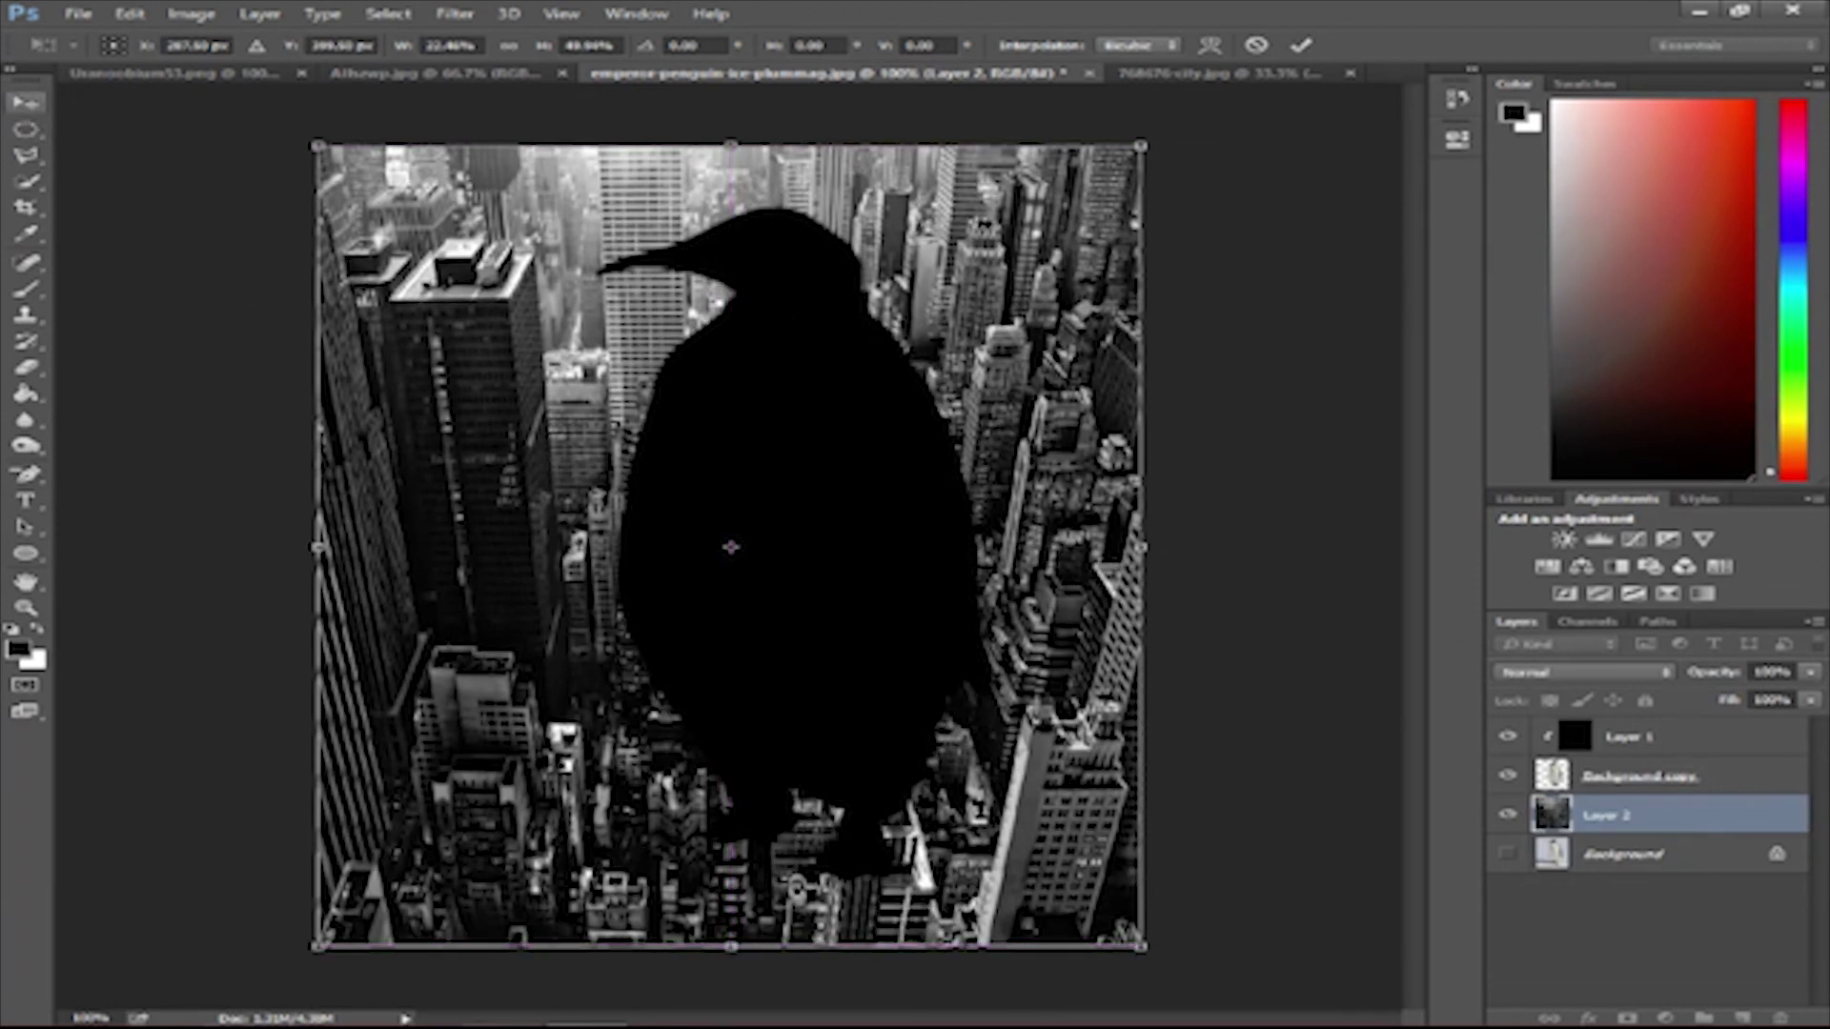
pyautogui.press('Return')
# - Select Layer 1 and Background copy together and drag the penguin slightly left and down
pyautogui.click(1697, 777)
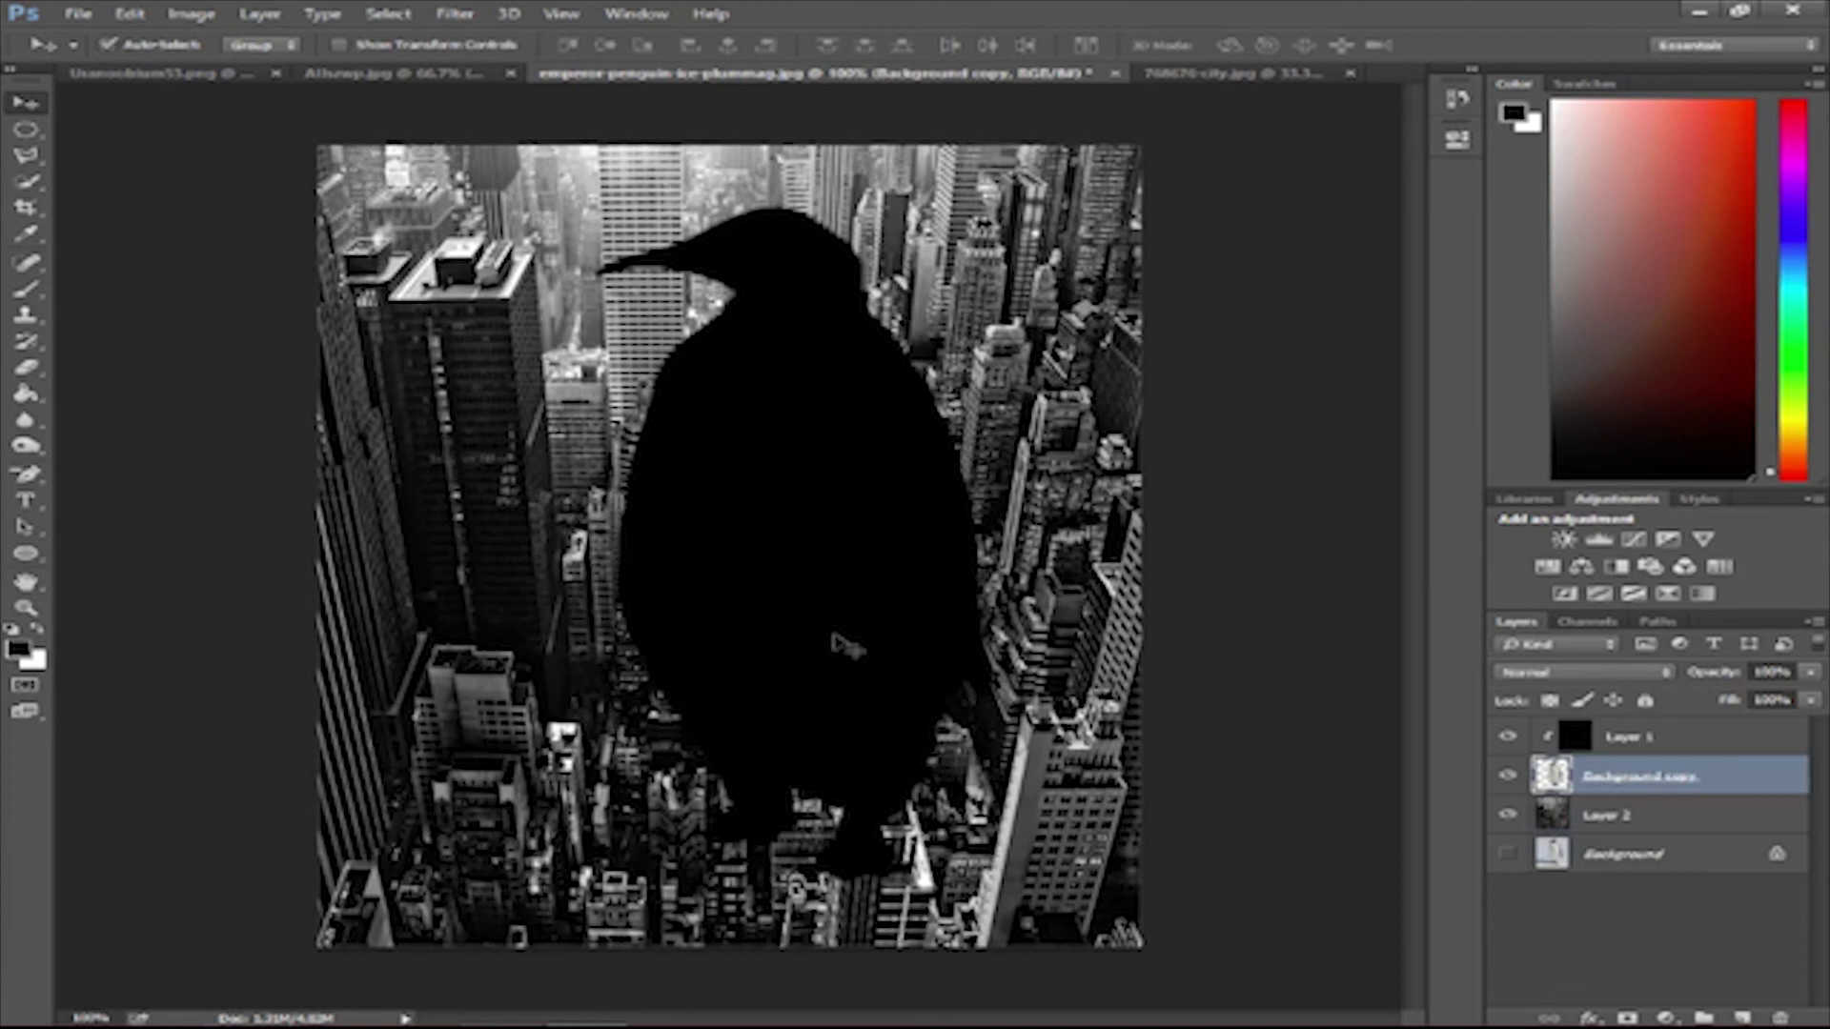
pyautogui.moveTo(839, 646); pyautogui.dragTo(777, 725)
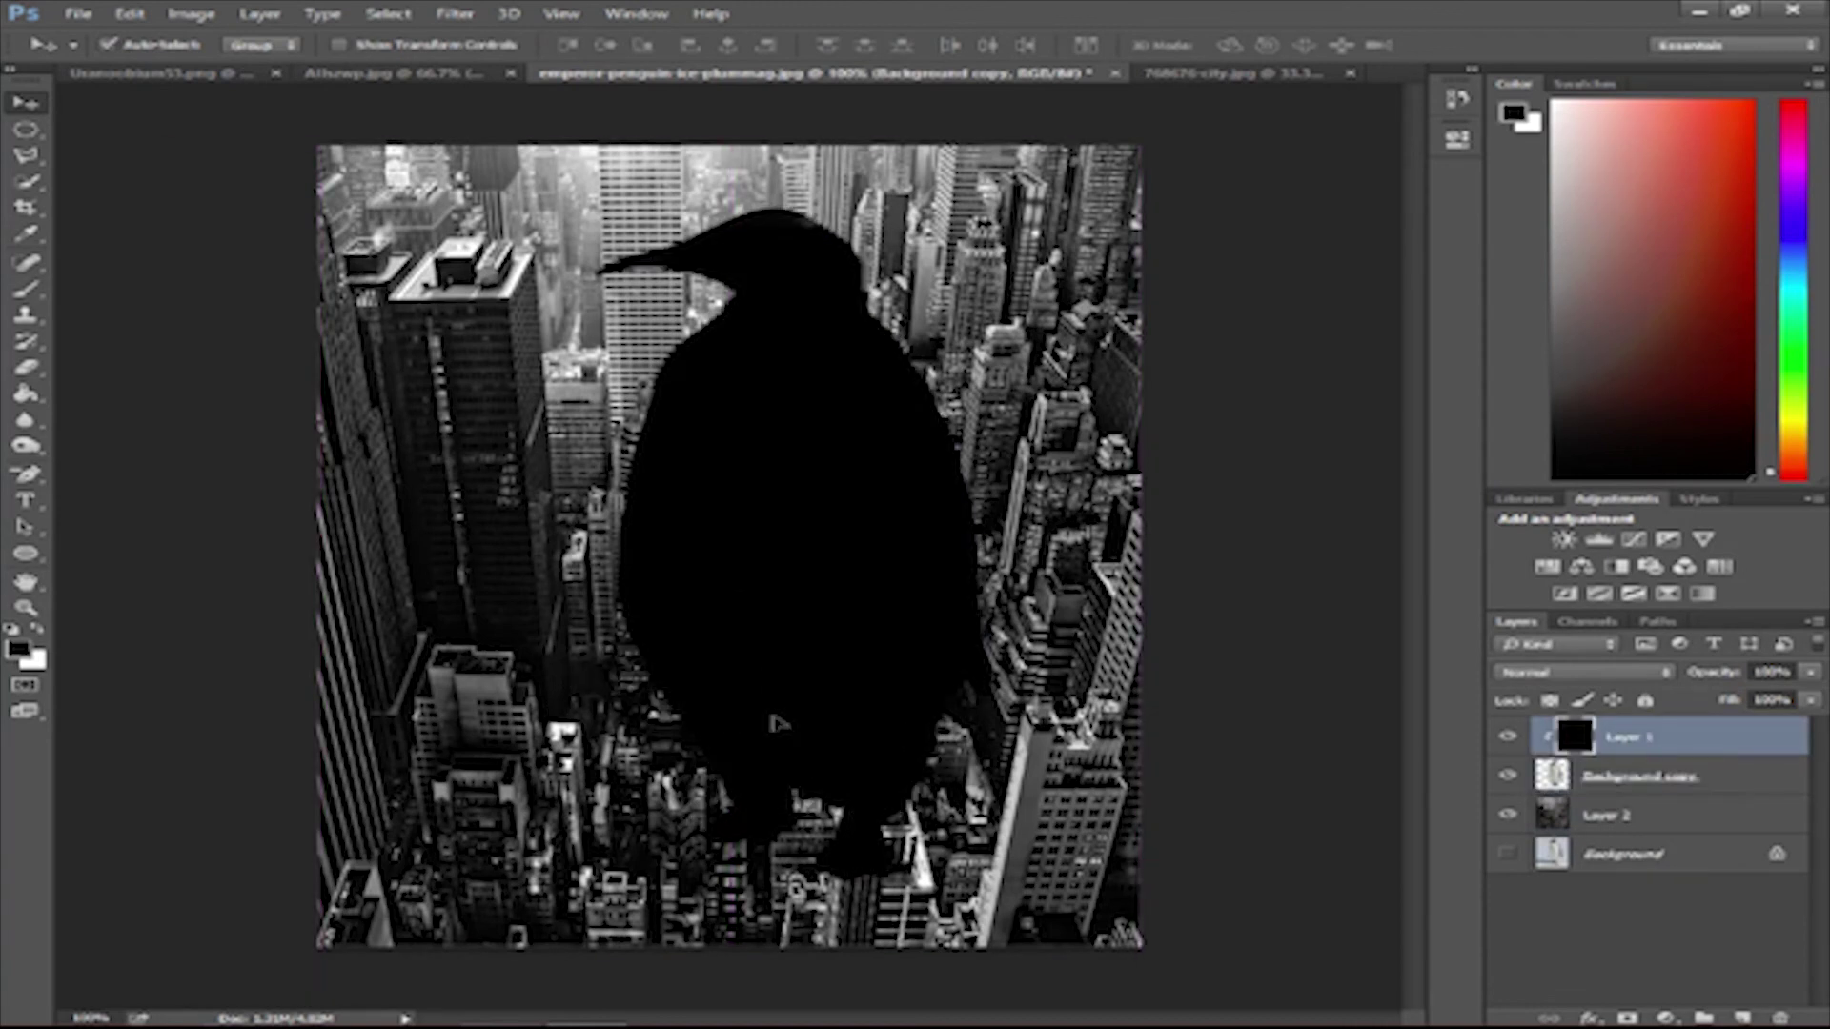
pyautogui.keyDown('shift'); pyautogui.click(1716, 796); pyautogui.keyUp('shift')
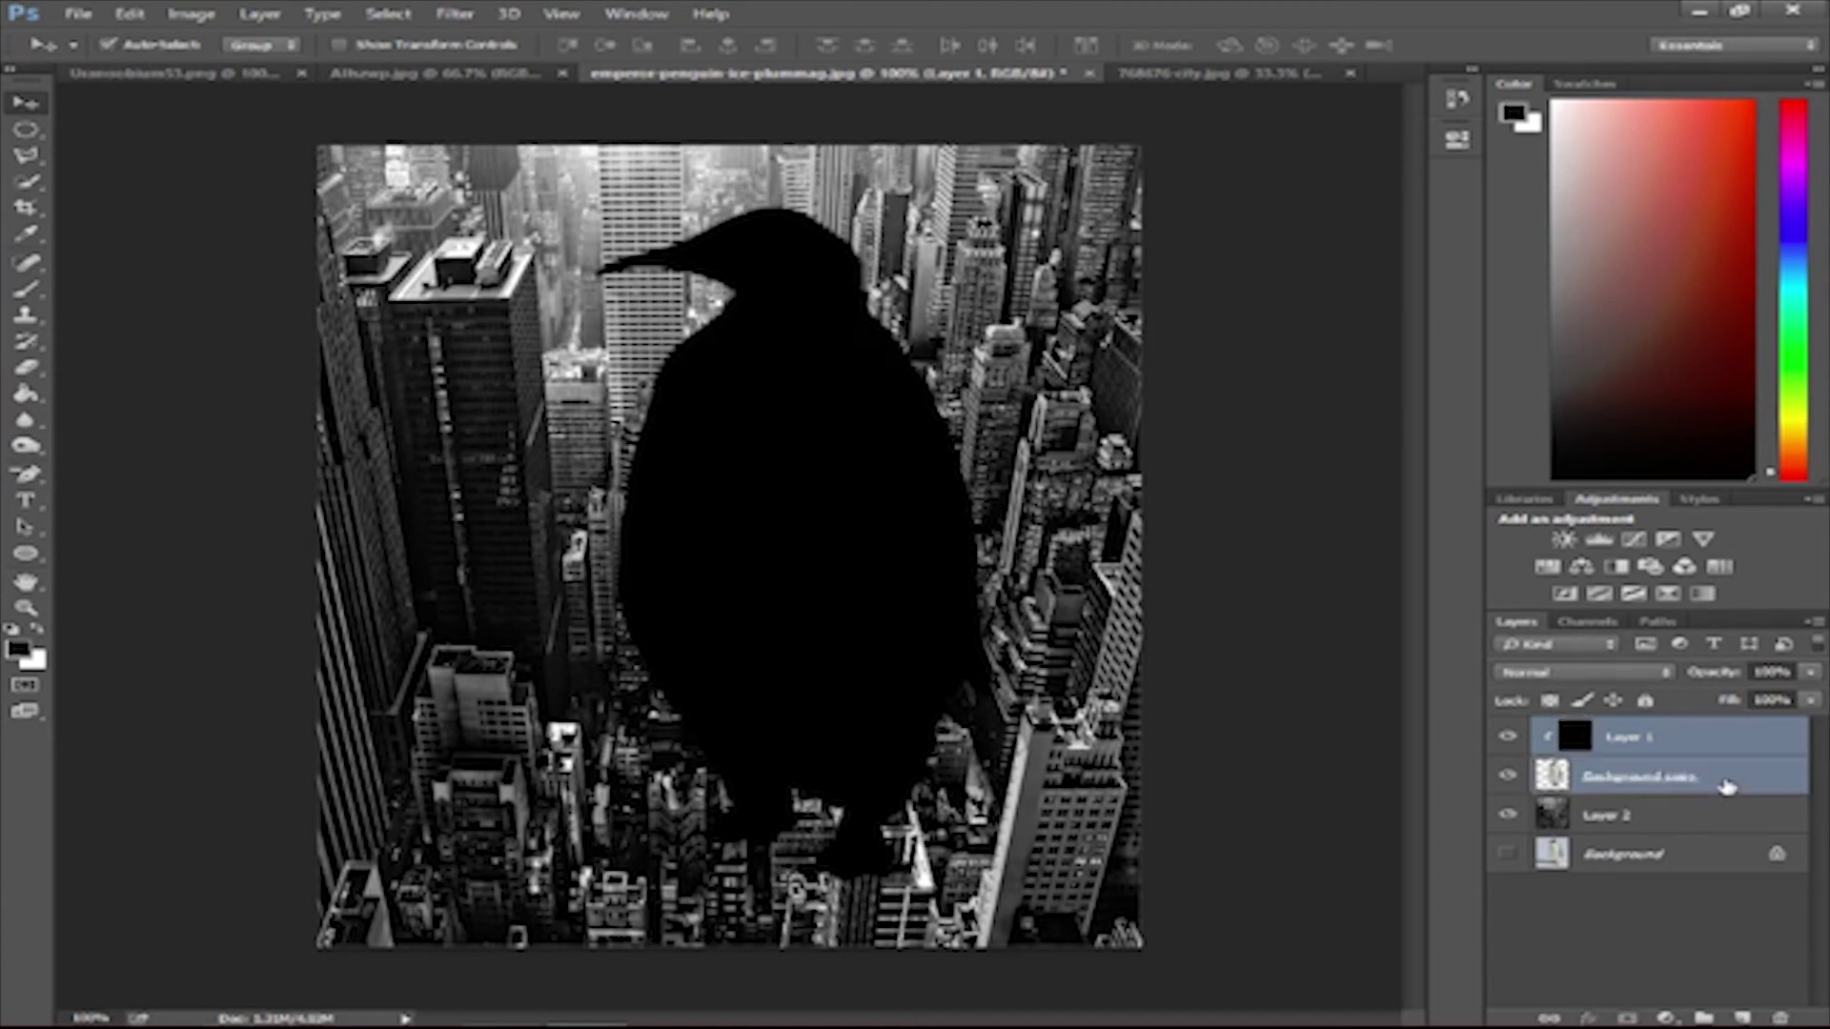
pyautogui.moveTo(740, 672)
pyautogui.mouseDown()
pyautogui.moveTo(678, 735)
pyautogui.moveTo(747, 719)
pyautogui.moveTo(758, 696)
pyautogui.mouseUp()
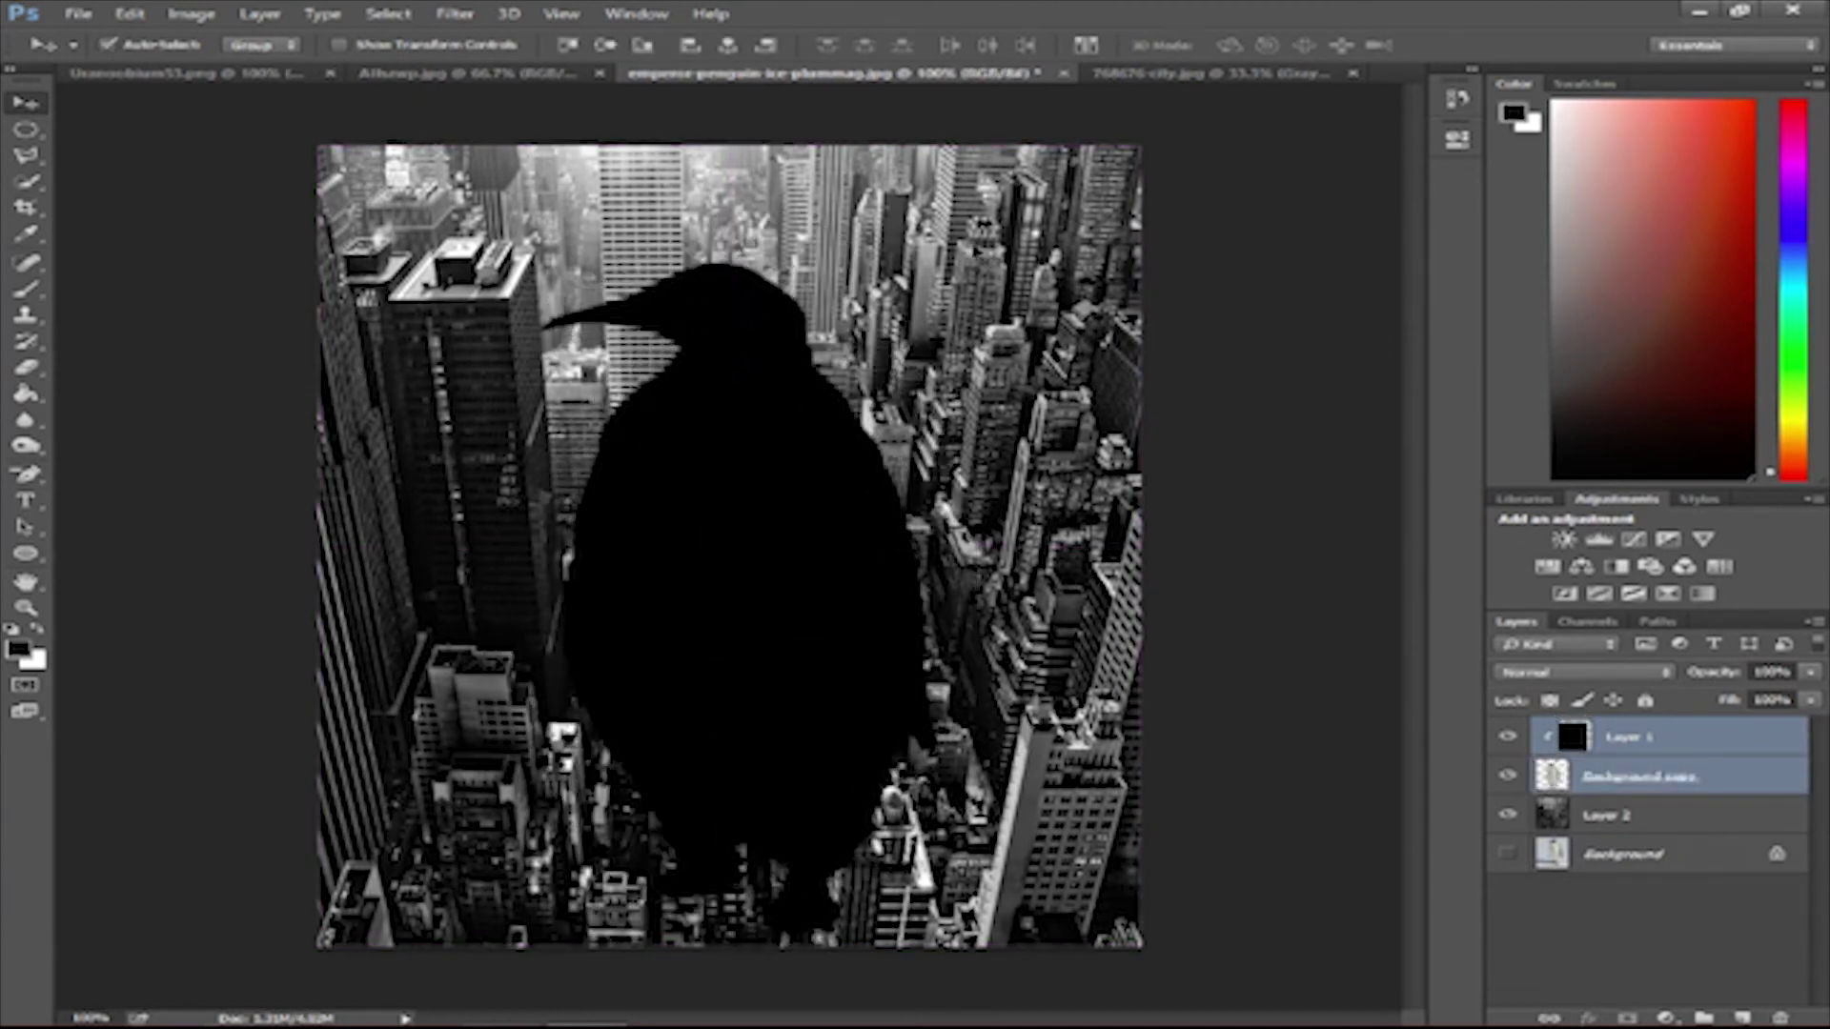
pyautogui.click(1356, 323)
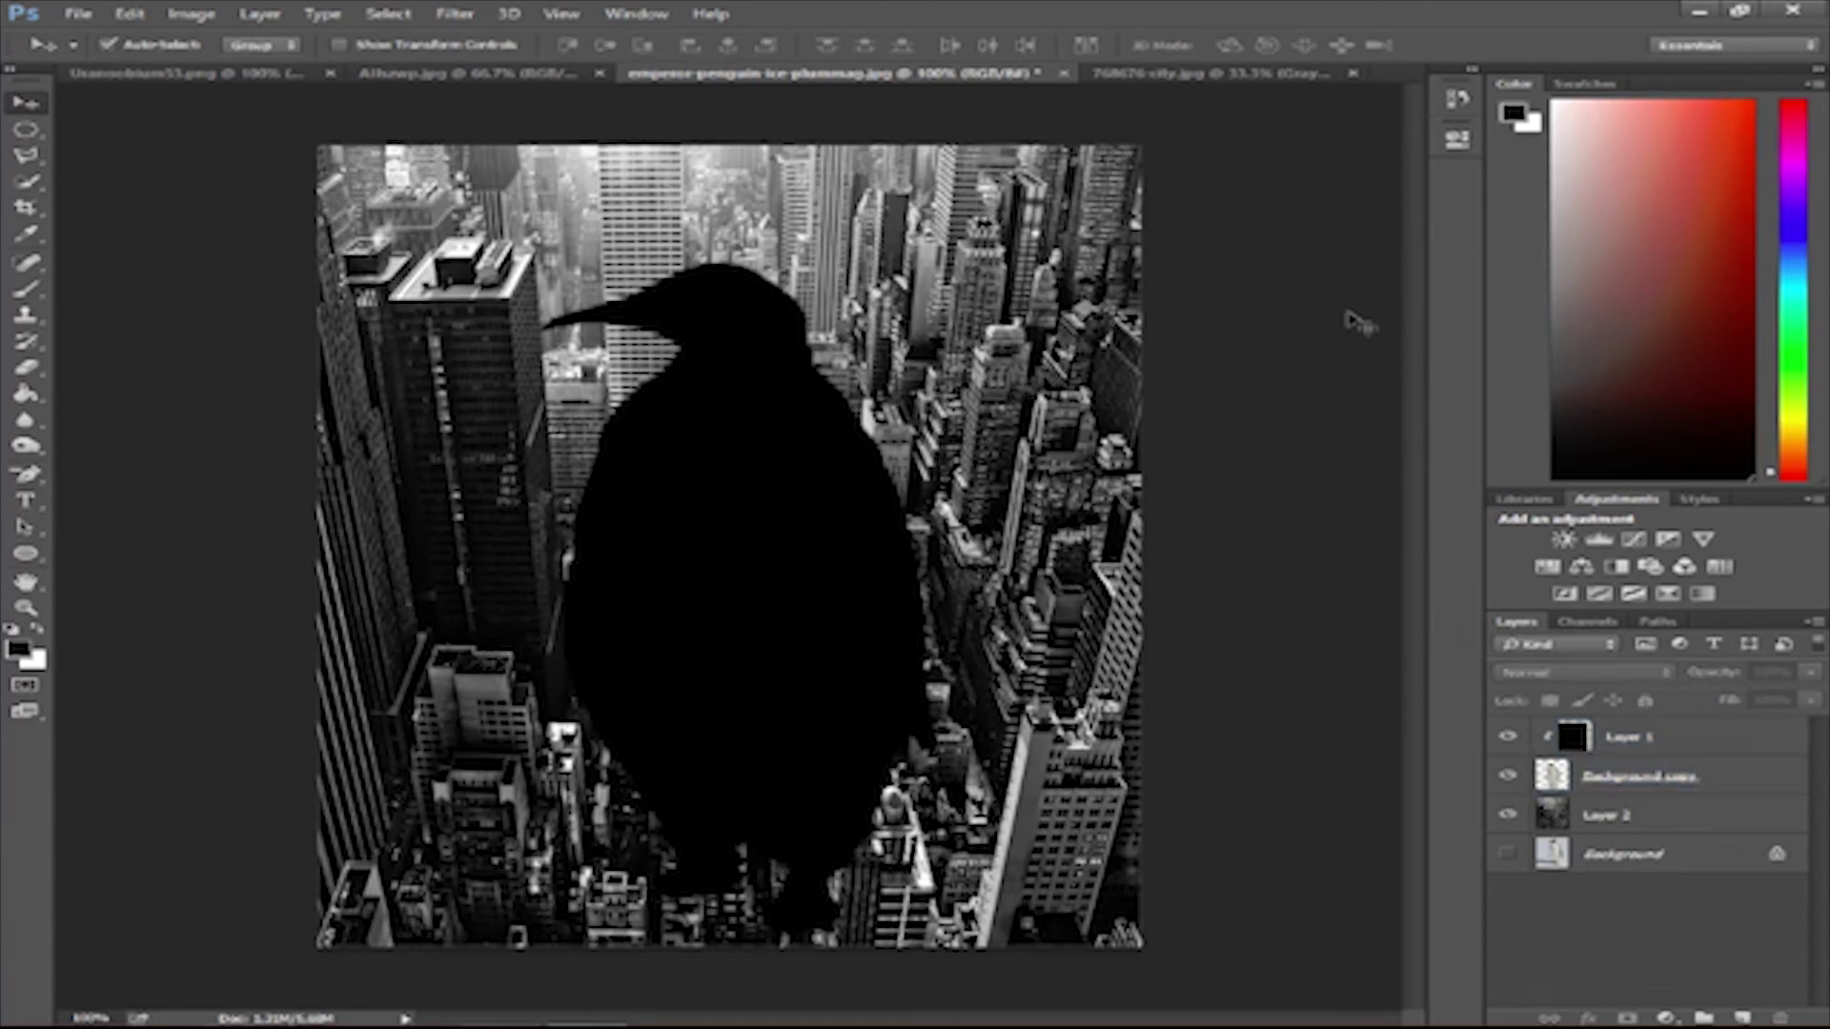